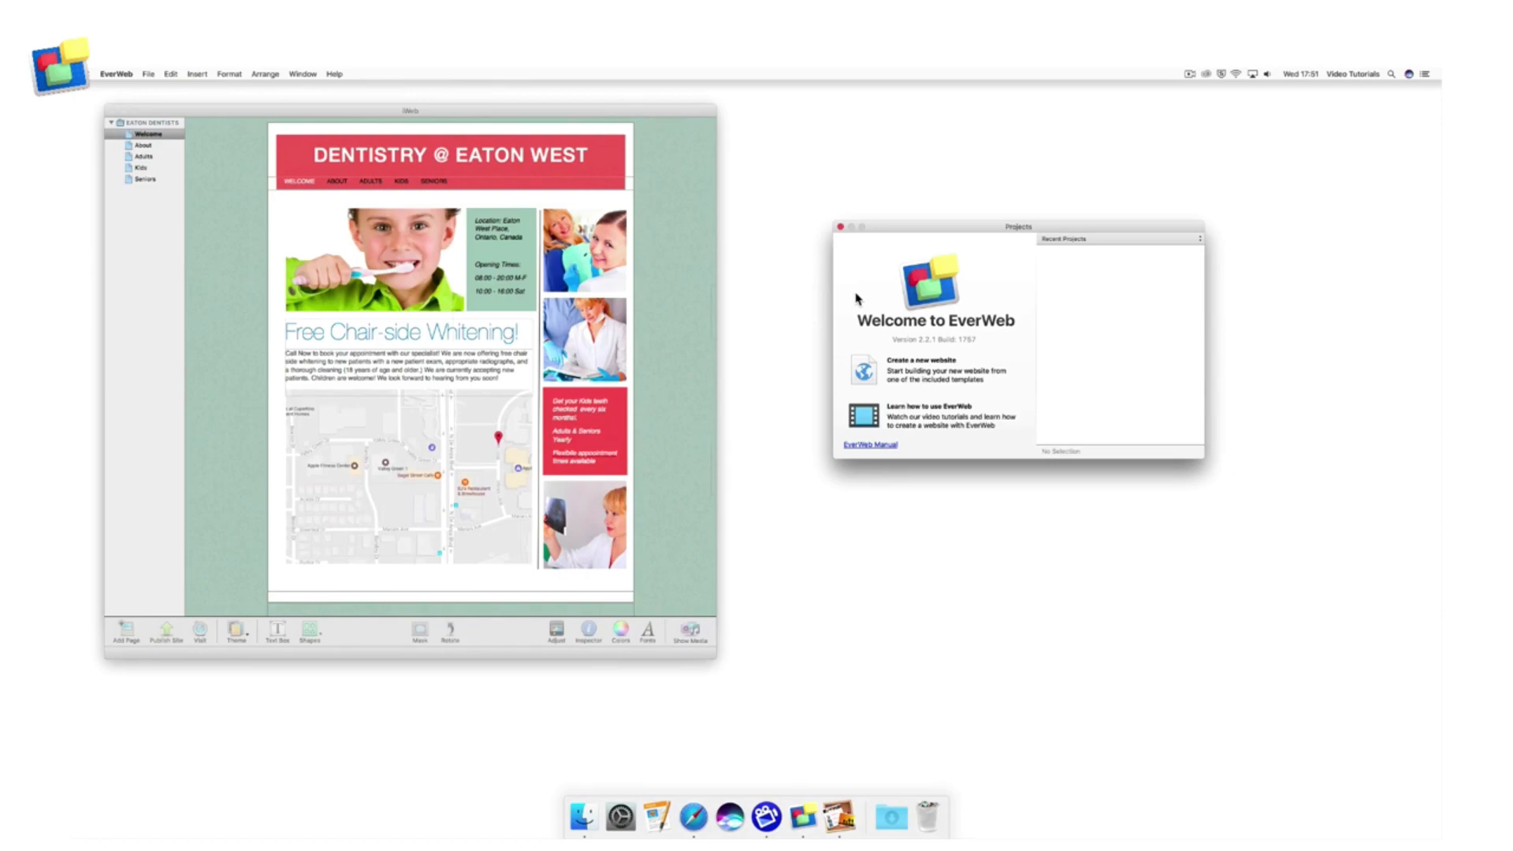
- Create a new website from the Blank theme's Home page and enlarge its window beside the iWeb window
left_click(925, 386)
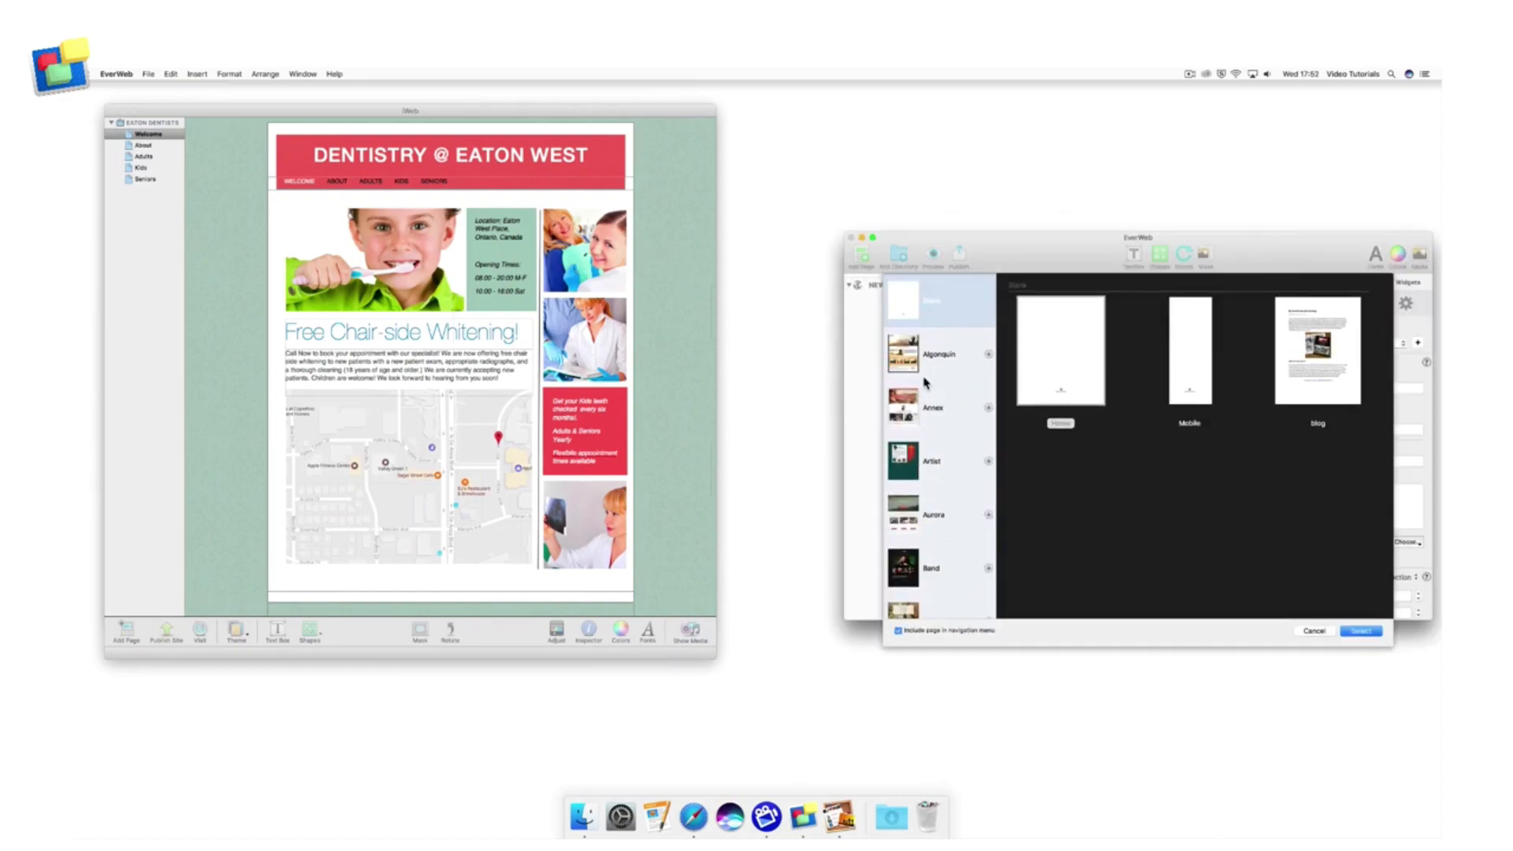
left_click_drag(1020, 247, 979, 236)
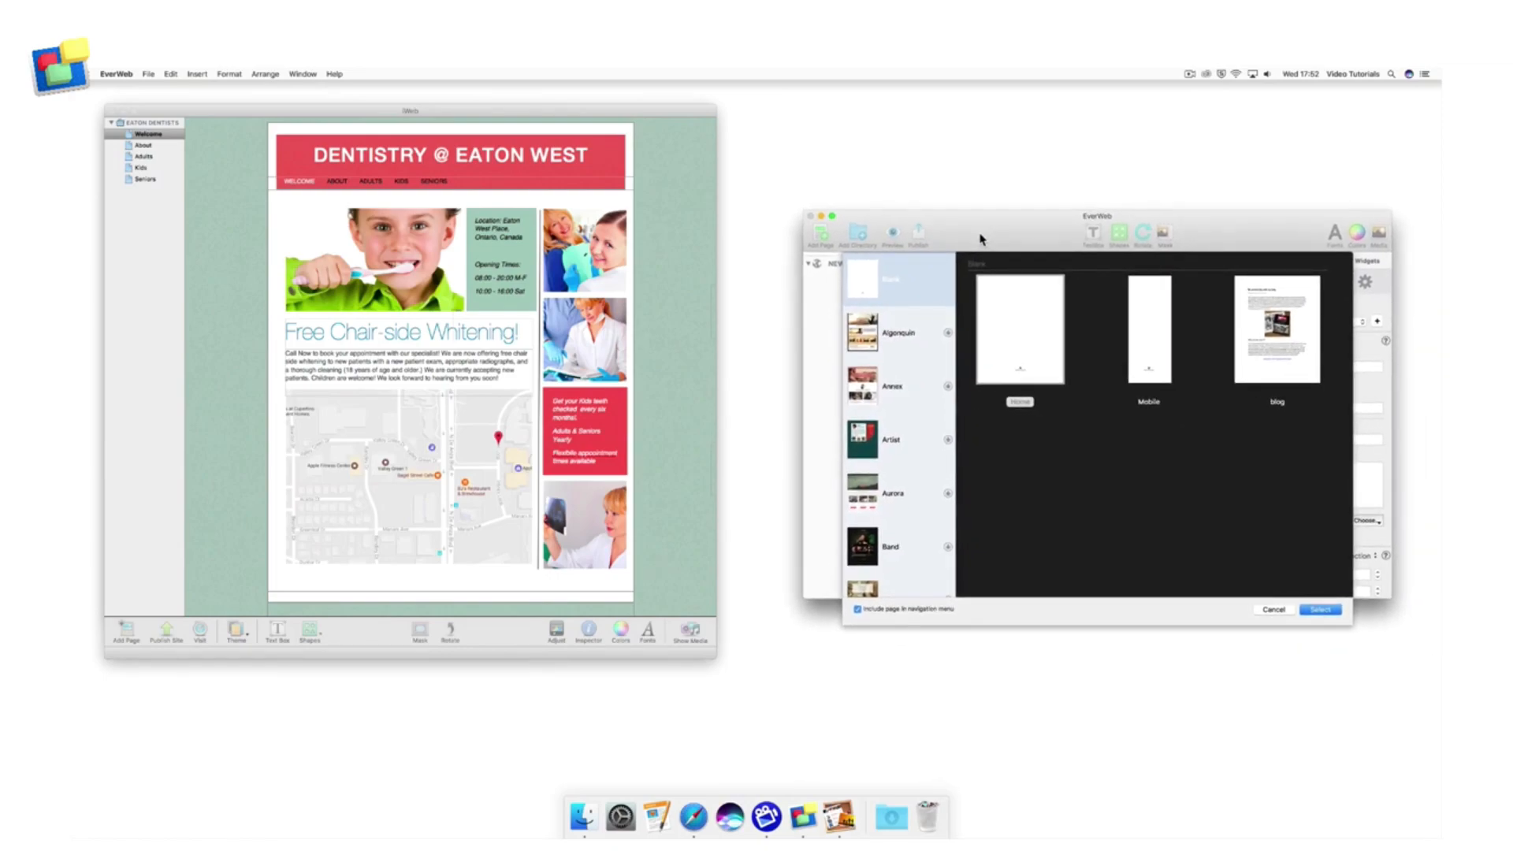
left_click(871, 286)
left_click(1030, 351)
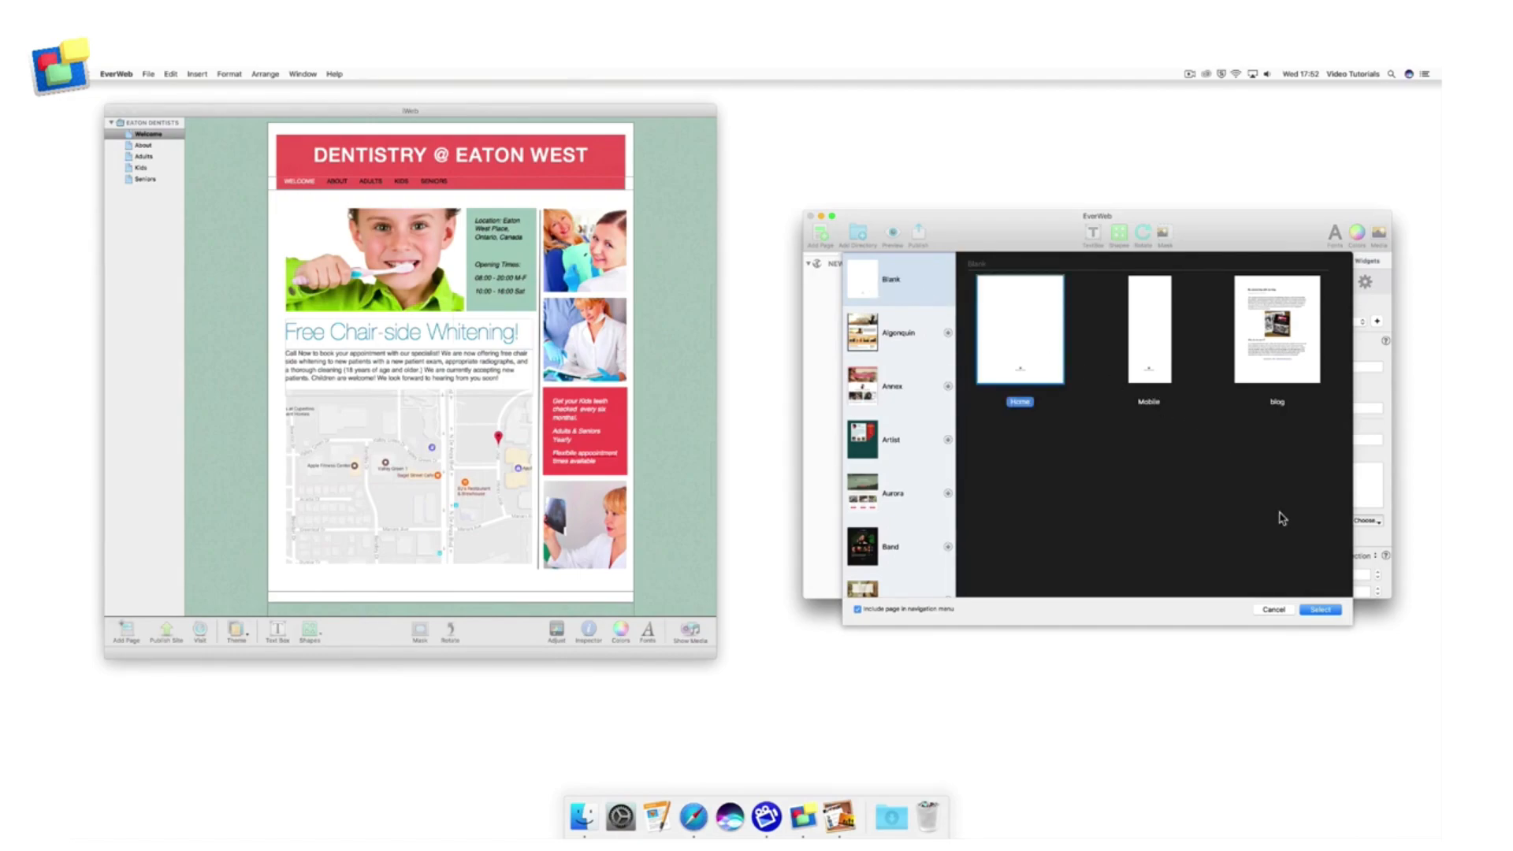
left_click(1337, 611)
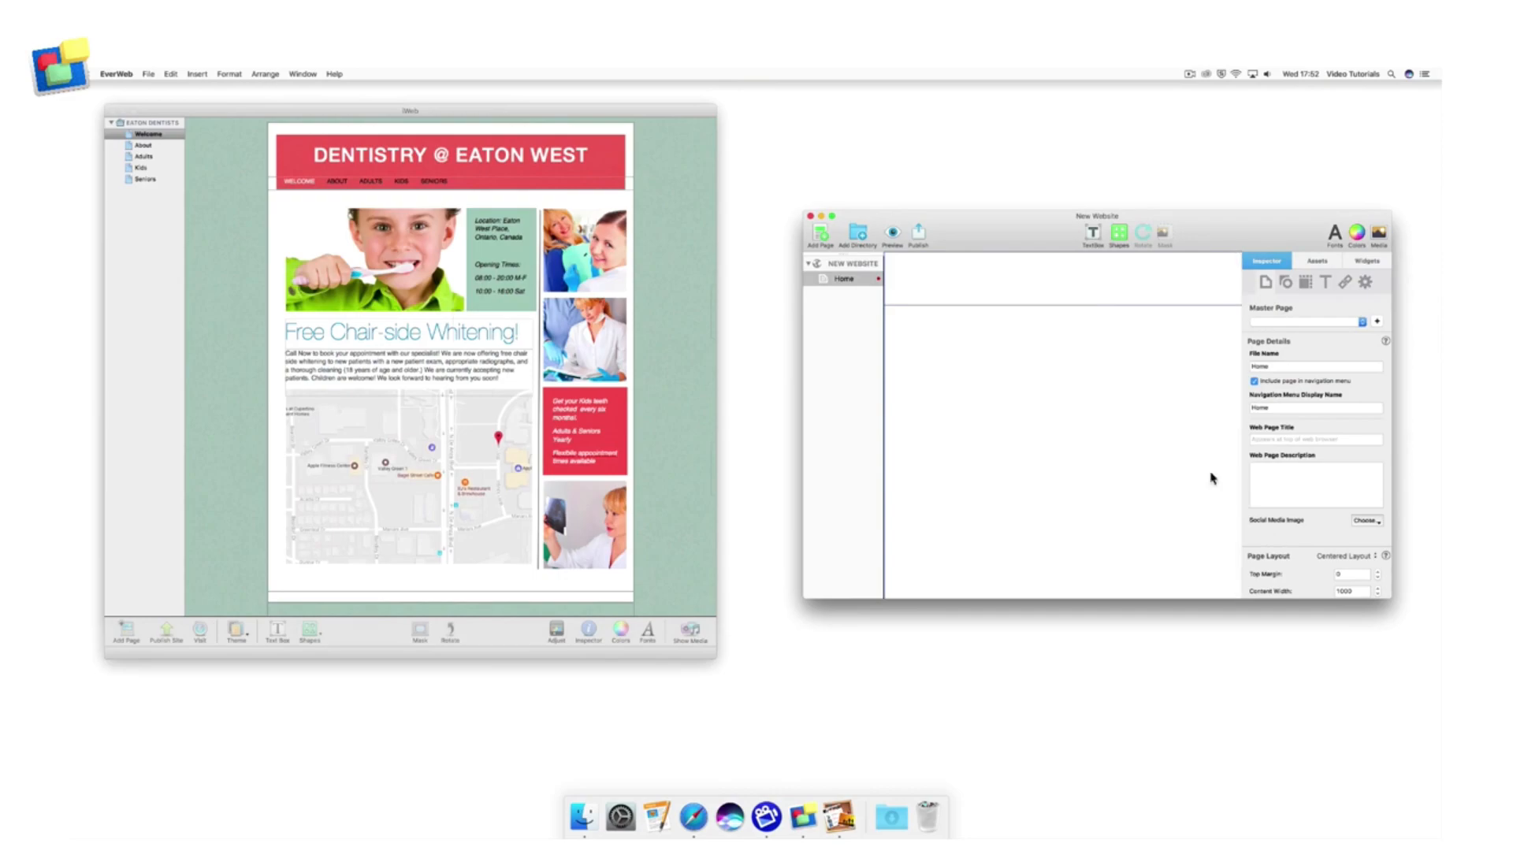
left_click_drag(1015, 227, 961, 119)
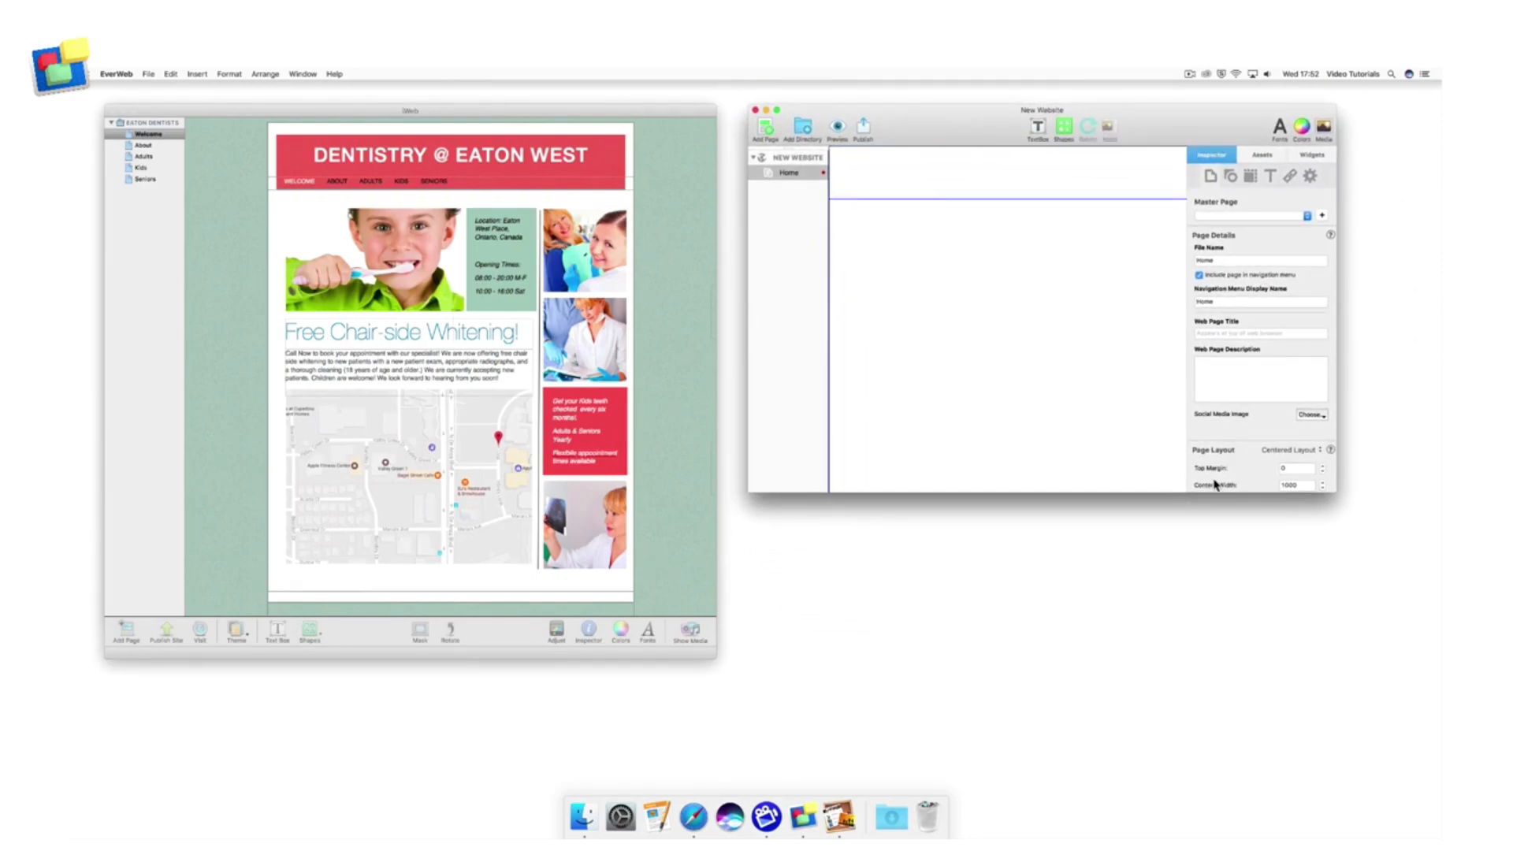
left_click_drag(1220, 494, 1393, 650)
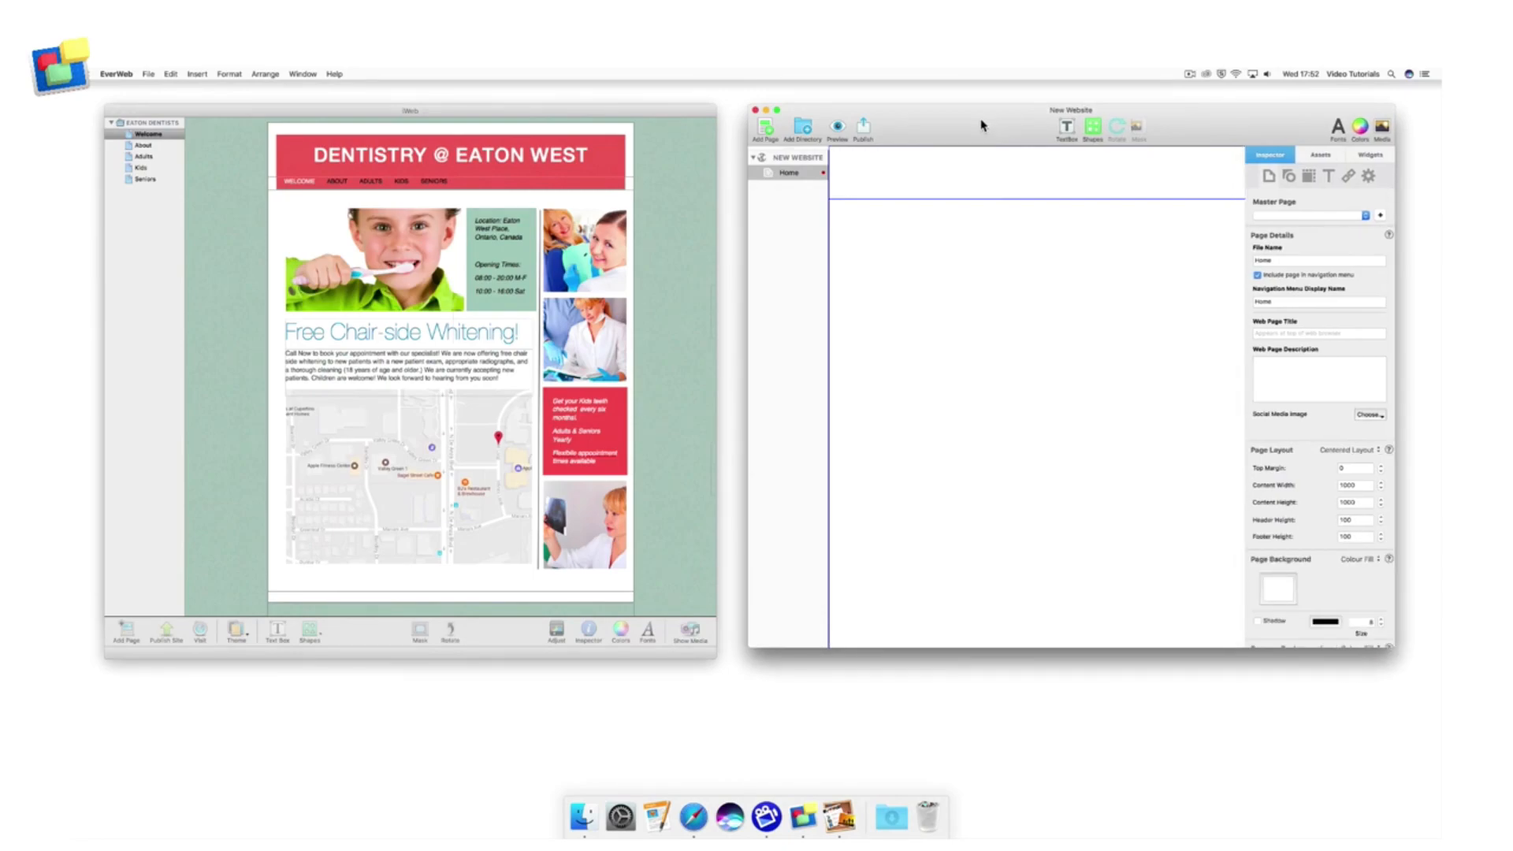
- Check the page layout values in iWeb, return to EverWeb and set the Home page's top margin to 10
left_click(695, 317)
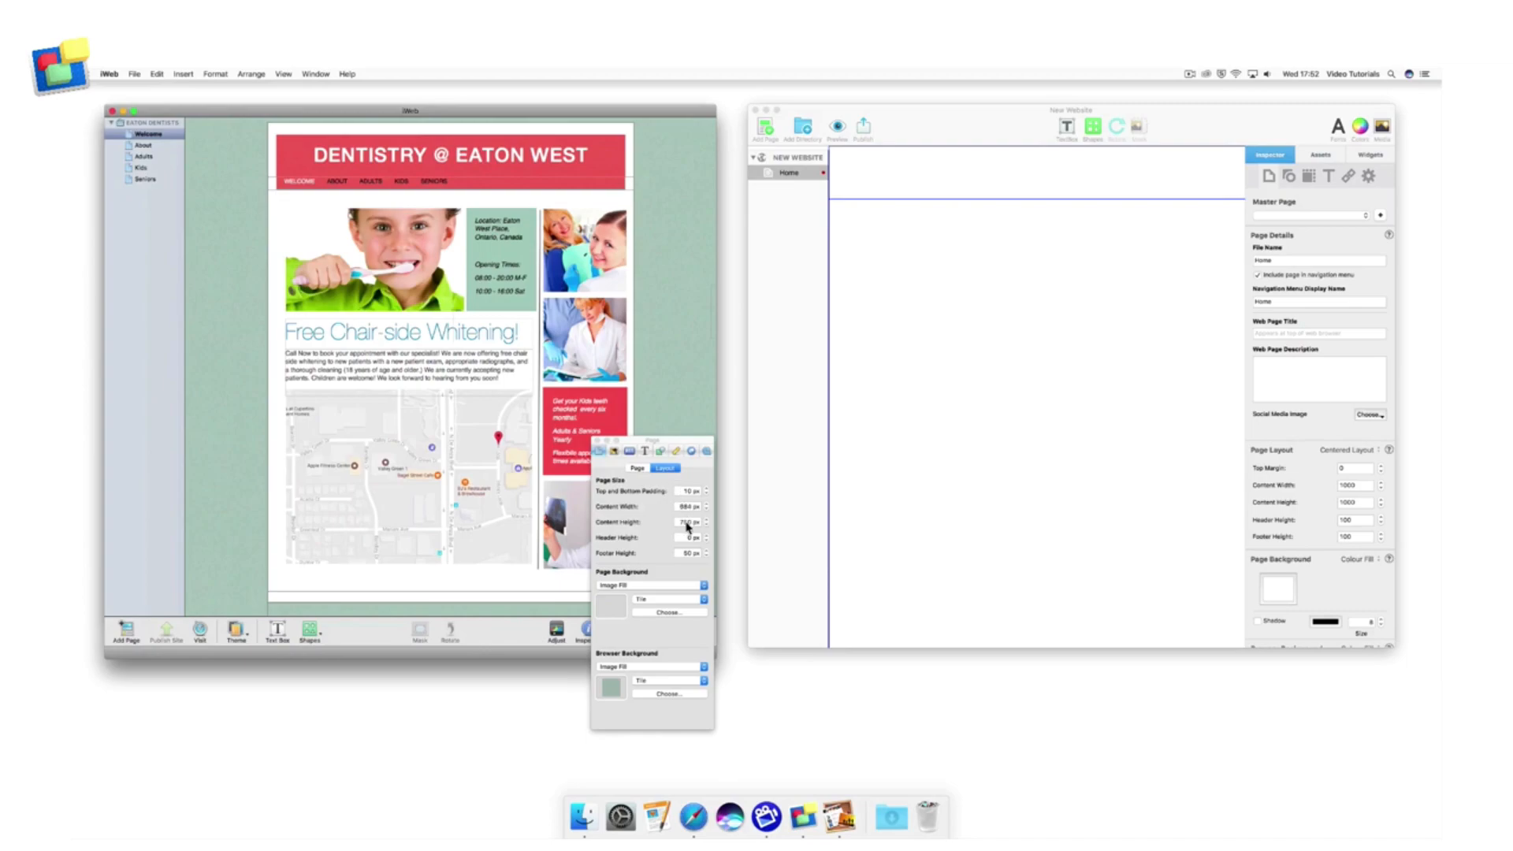
left_click_drag(670, 447, 680, 327)
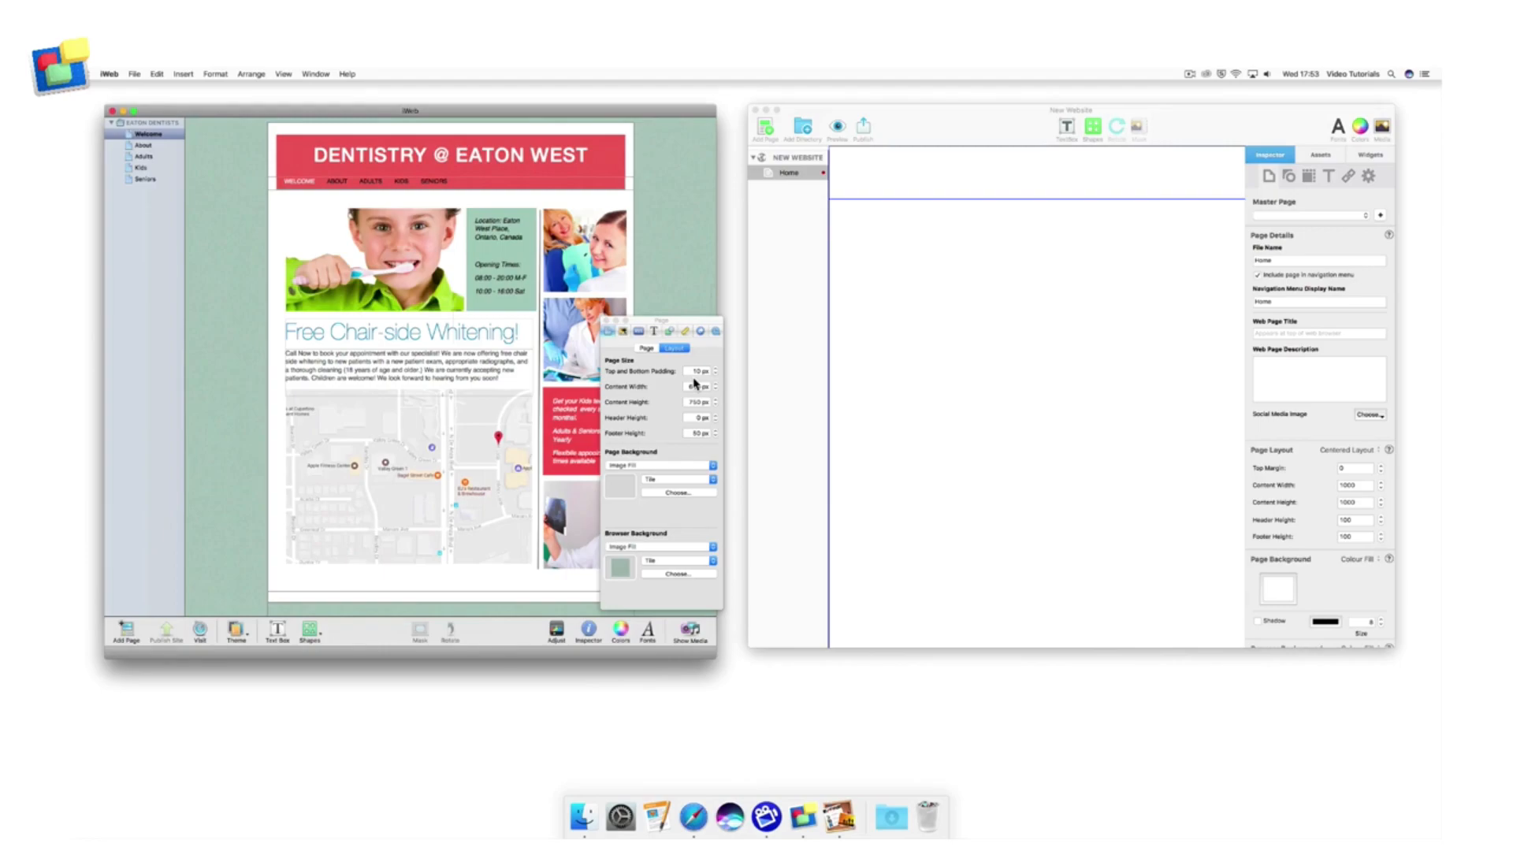
left_click(1285, 436)
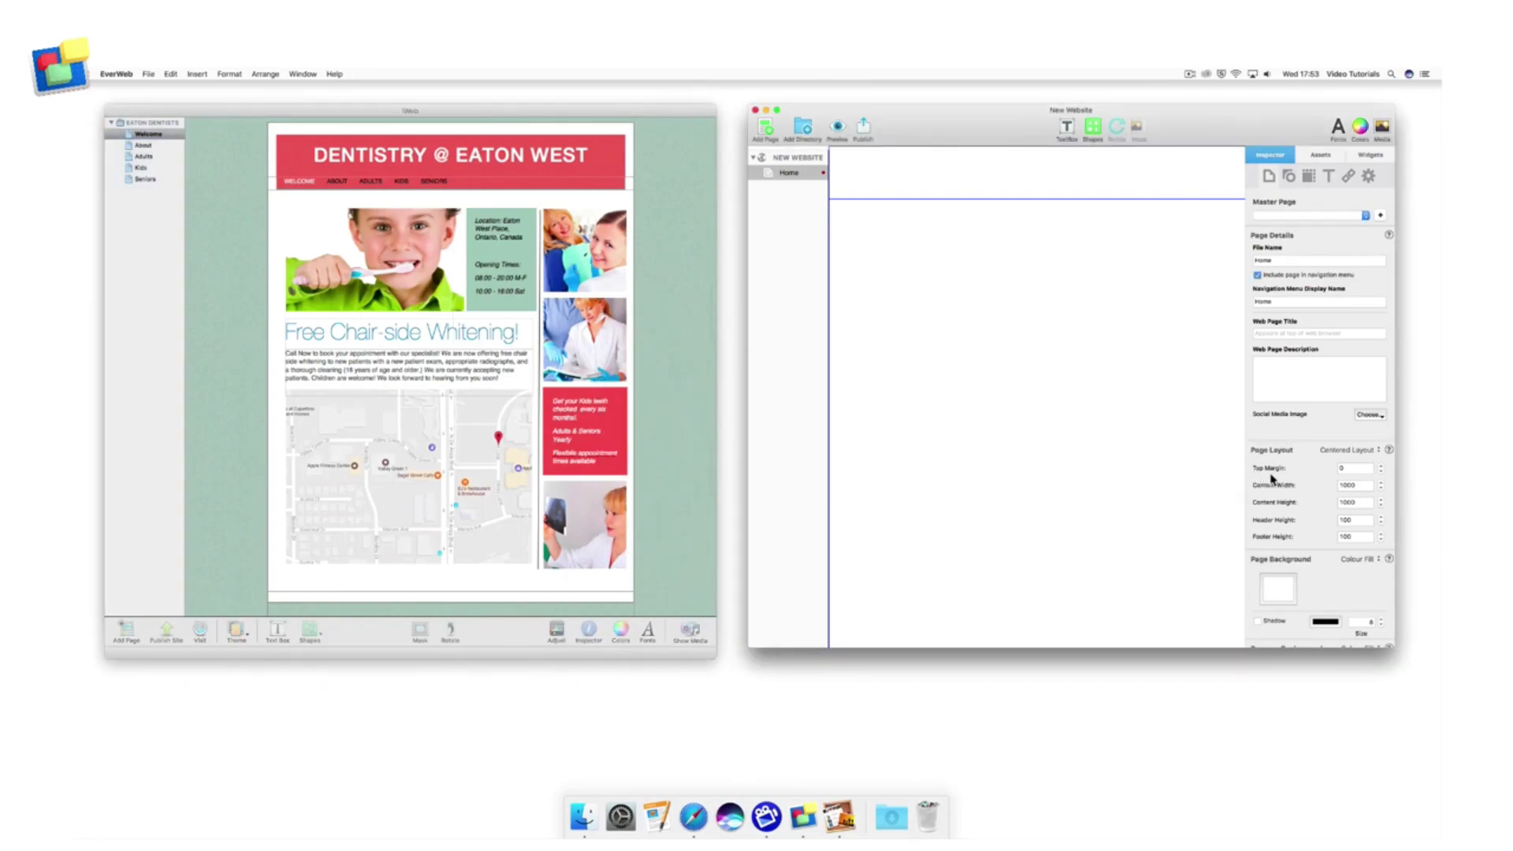
left_click(1341, 468)
key("Return")
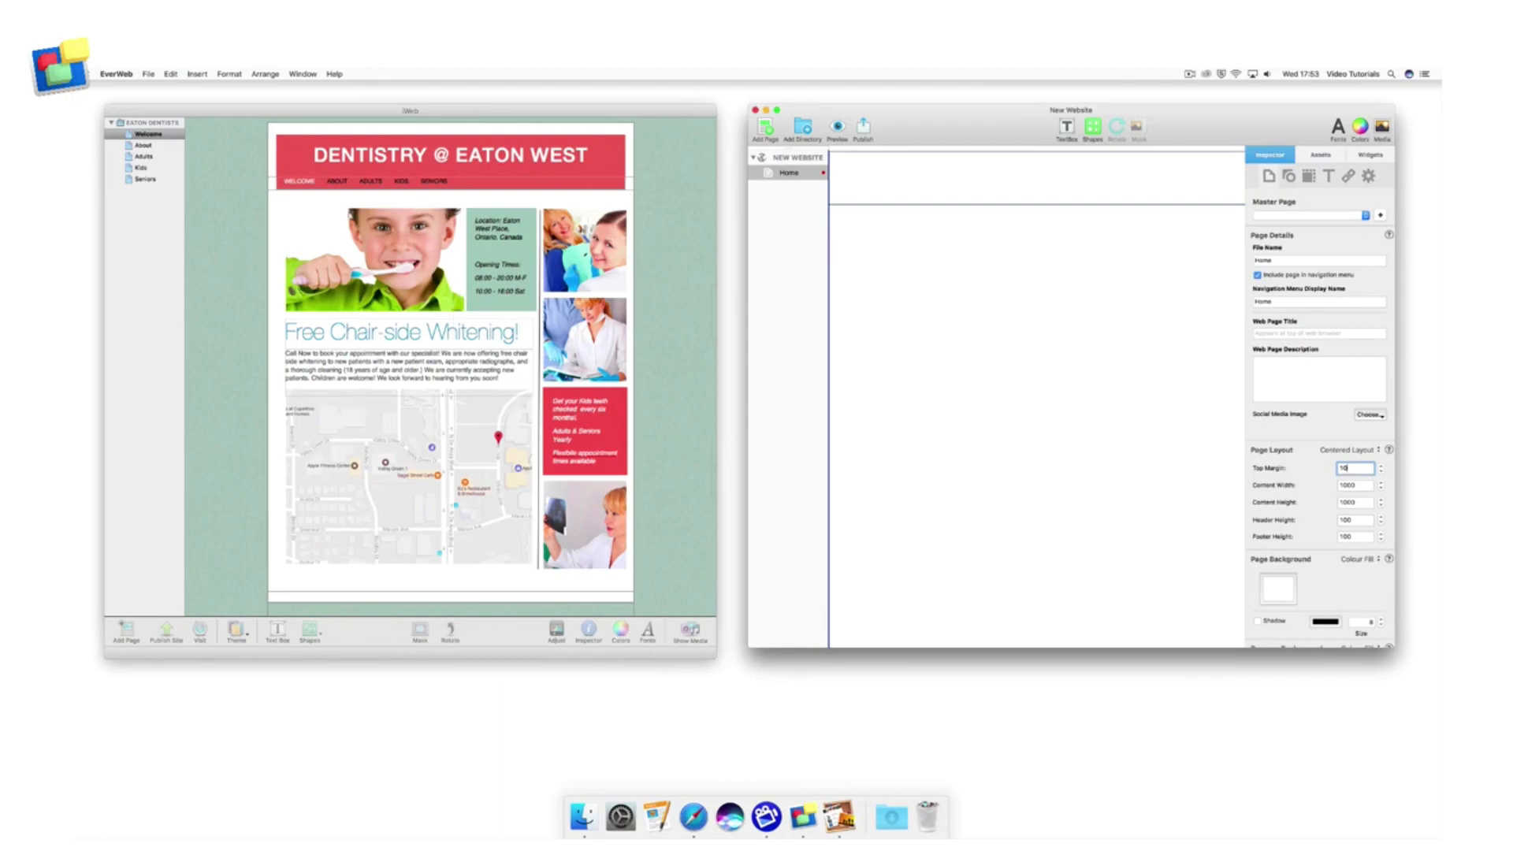
- Look up the content width in iWeb and set the EverWeb page's content width to 684
left_click(681, 476)
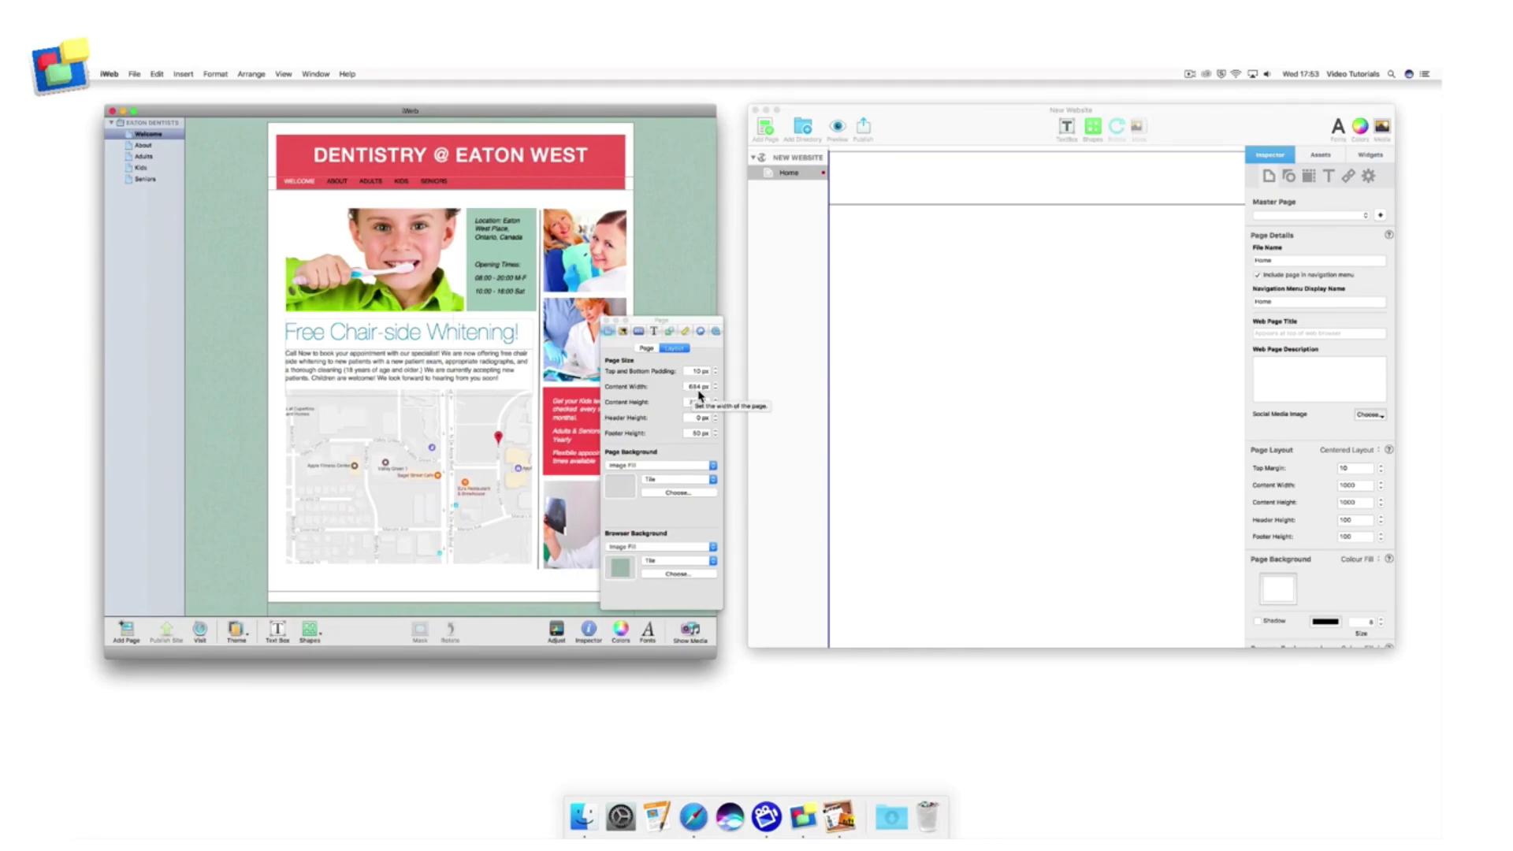
left_click(1300, 498)
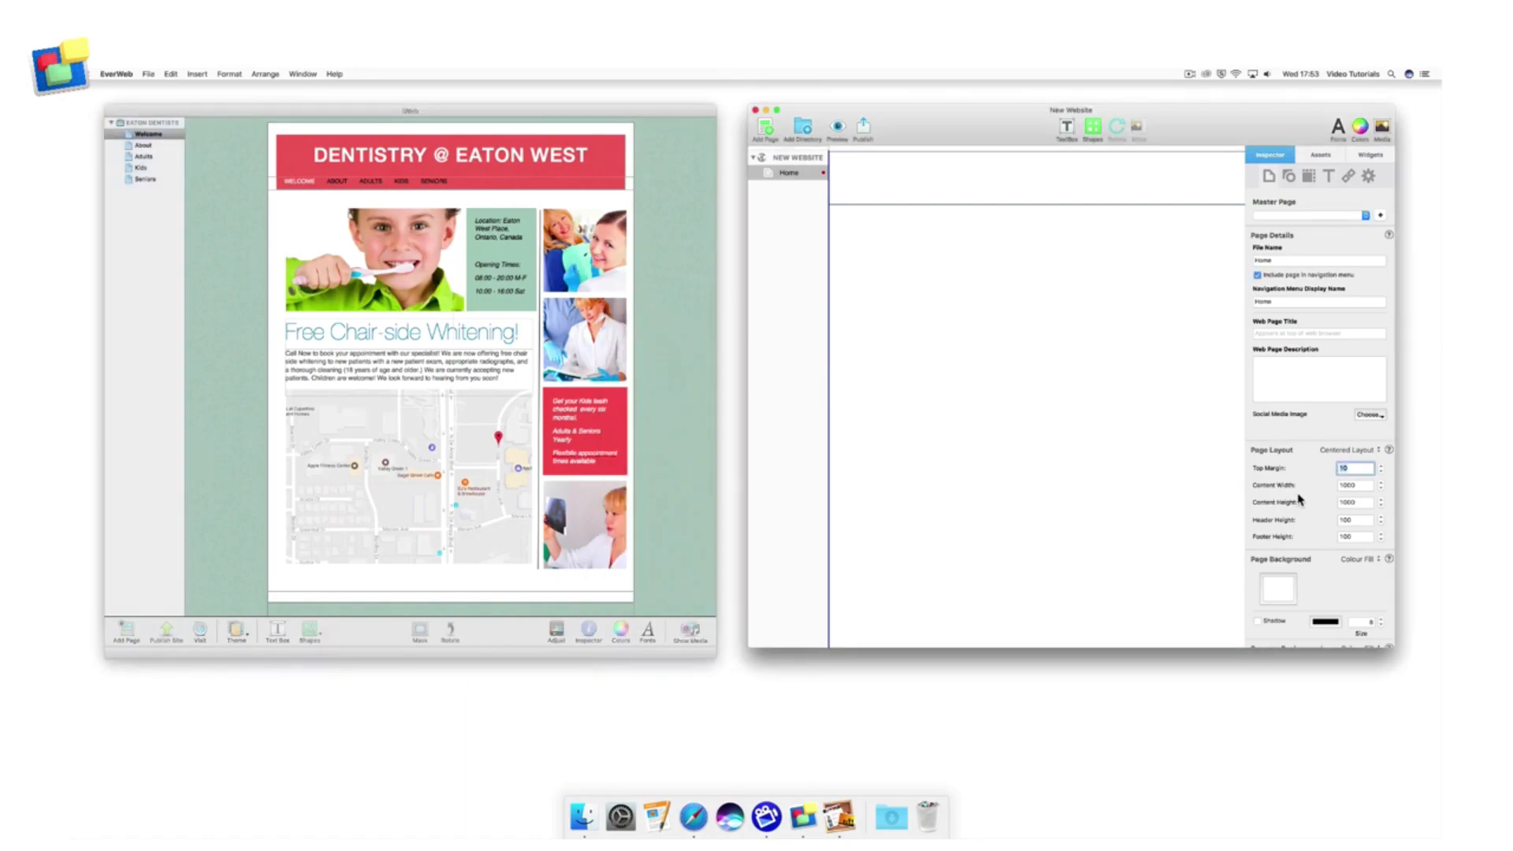
left_click(1347, 486)
type("984")
key("Return")
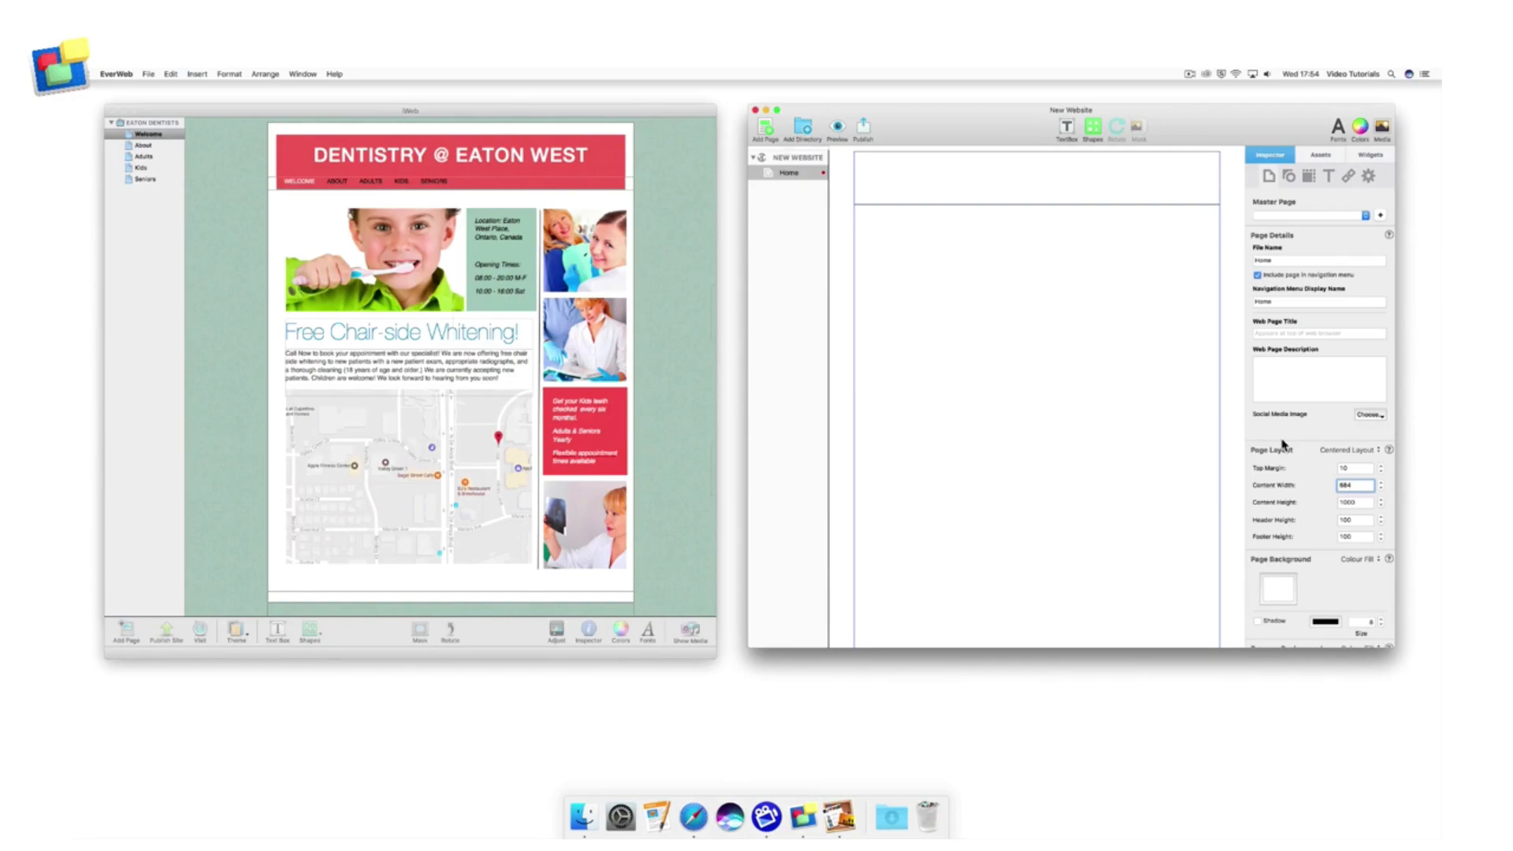
- Open Digital Color Meter, place it below the EverWeb page and set it to display values in Generic RGB
scroll(1283, 443, "down", 5)
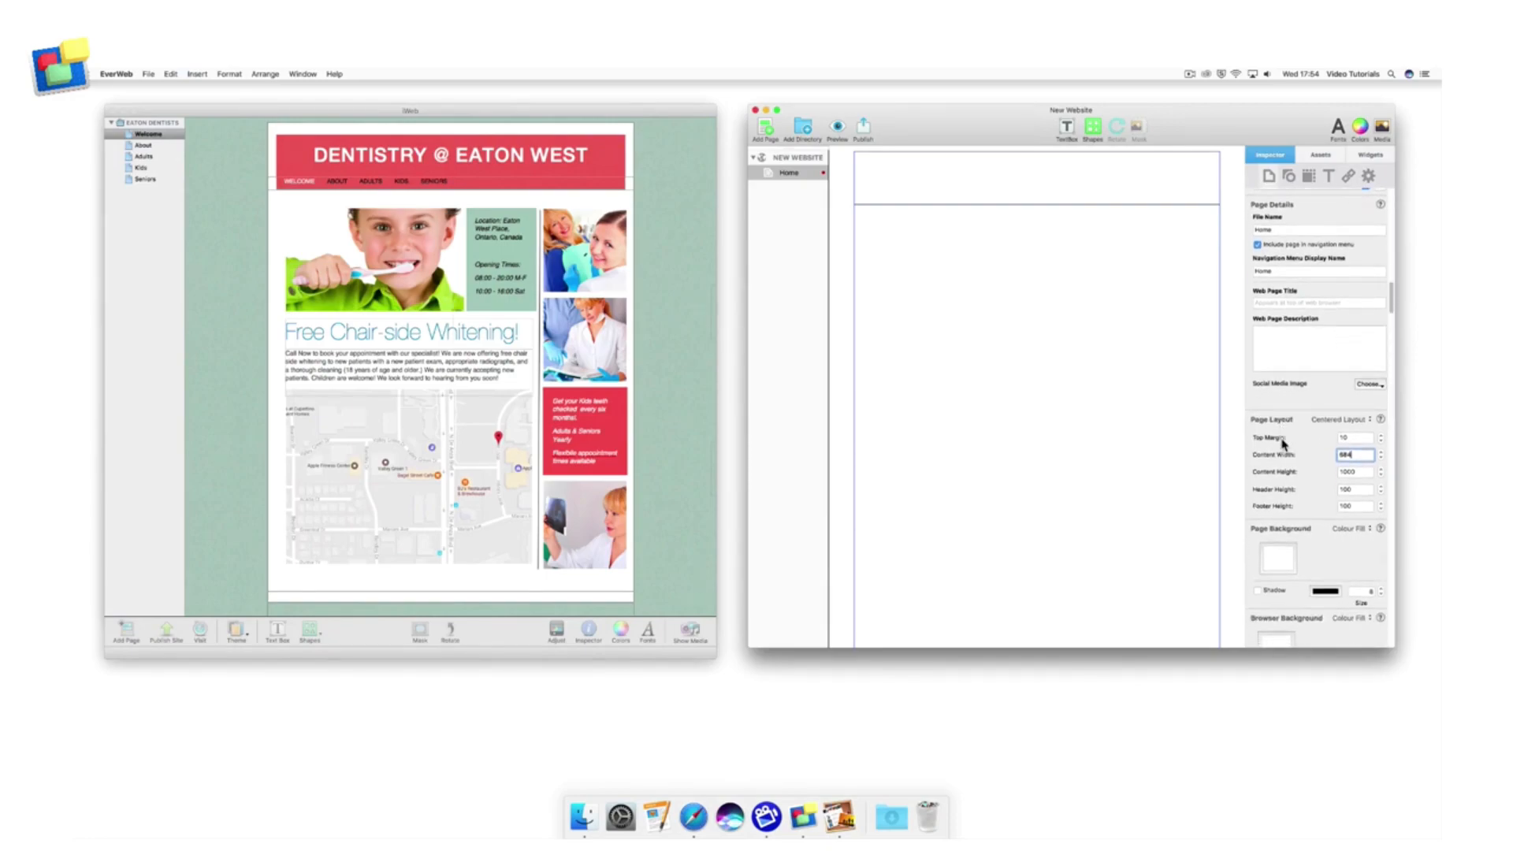
scroll(1282, 443, "down", 4)
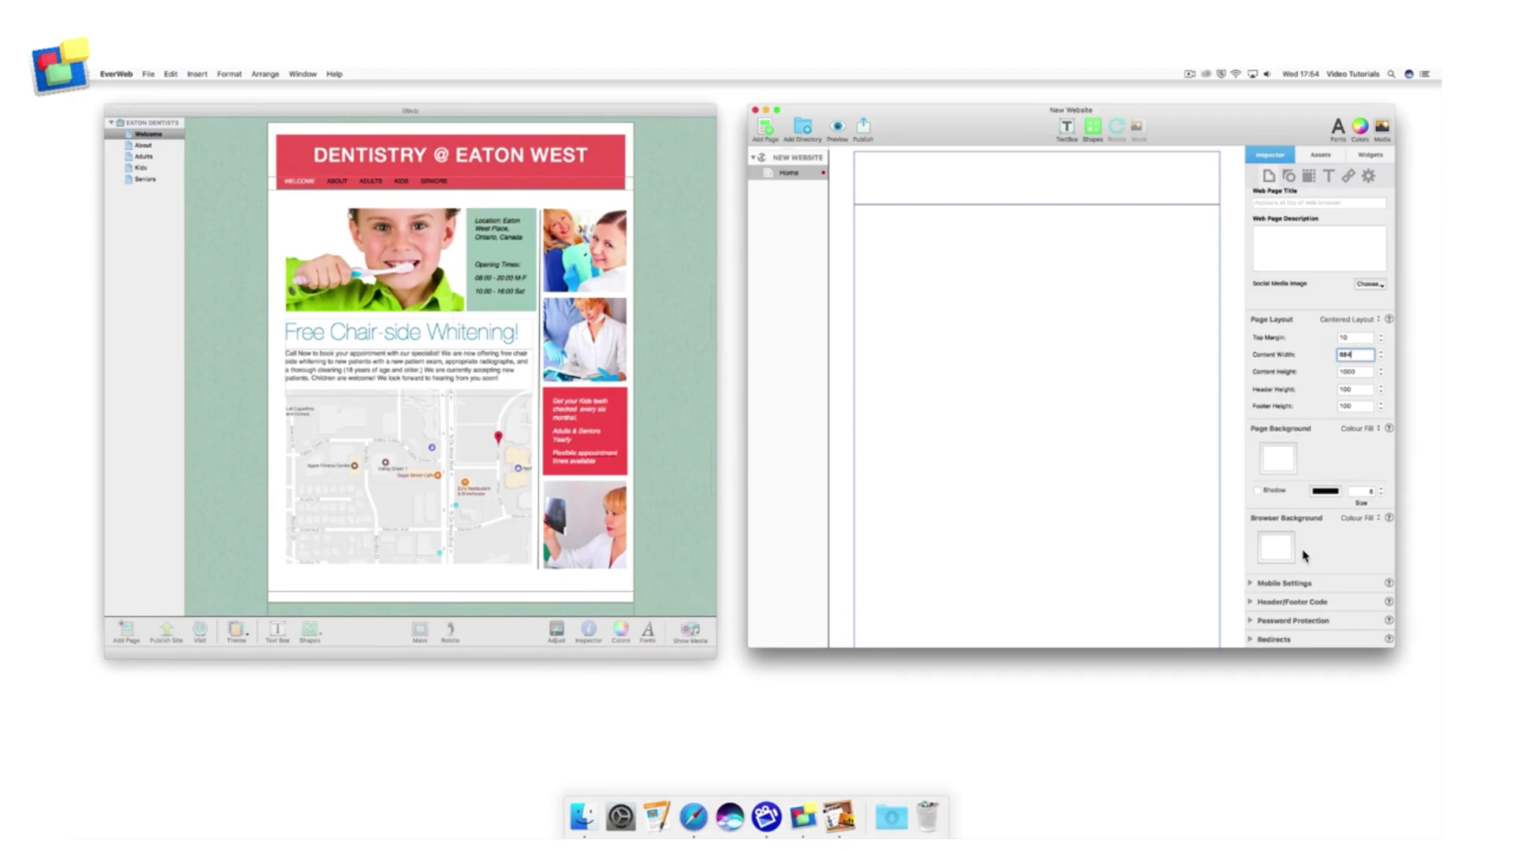
key("super+space")
type("d")
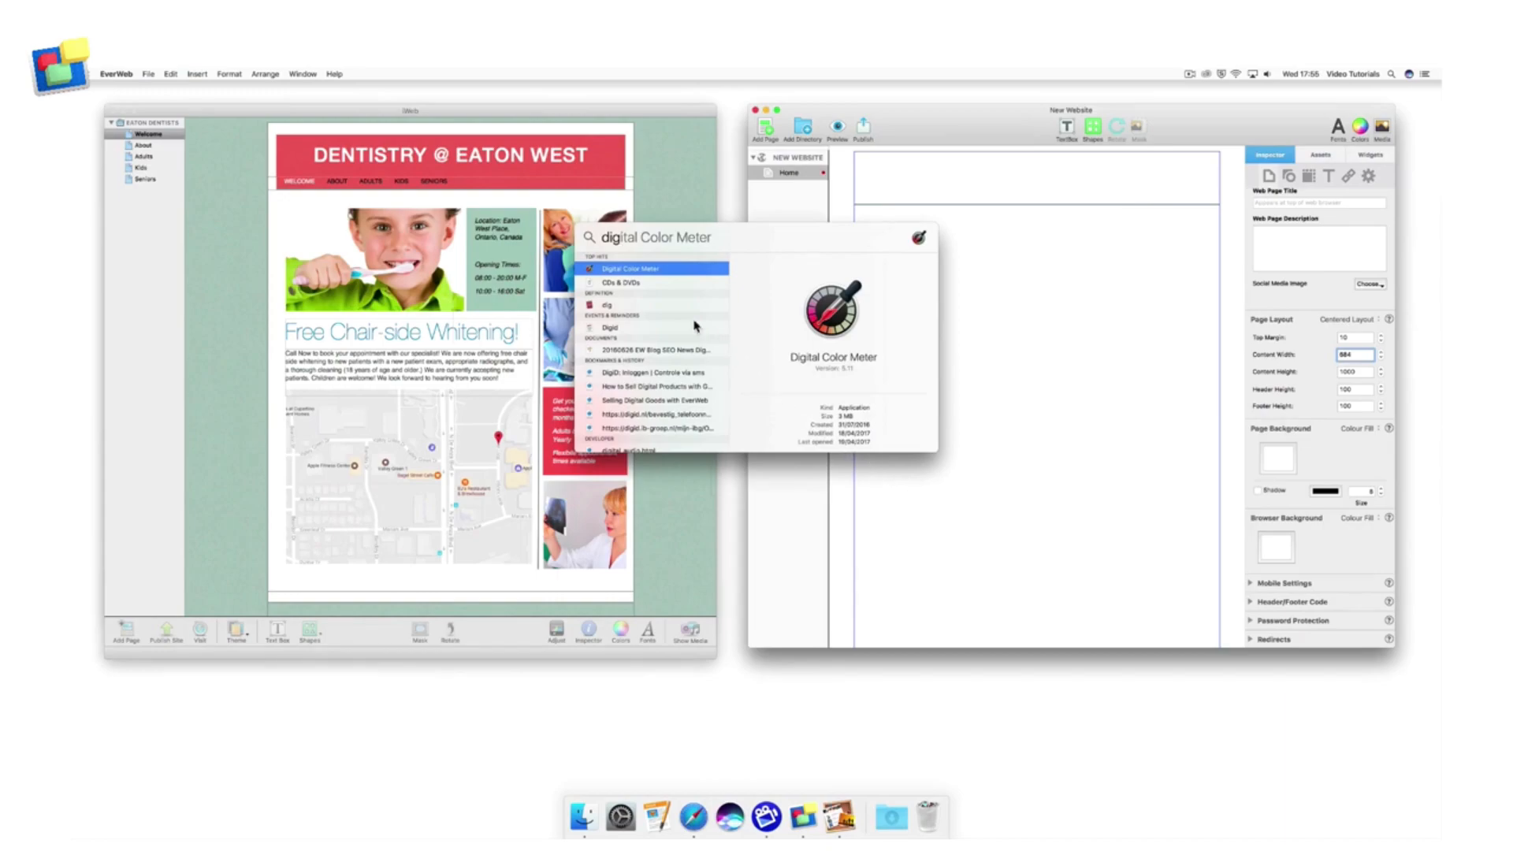
left_click(635, 271)
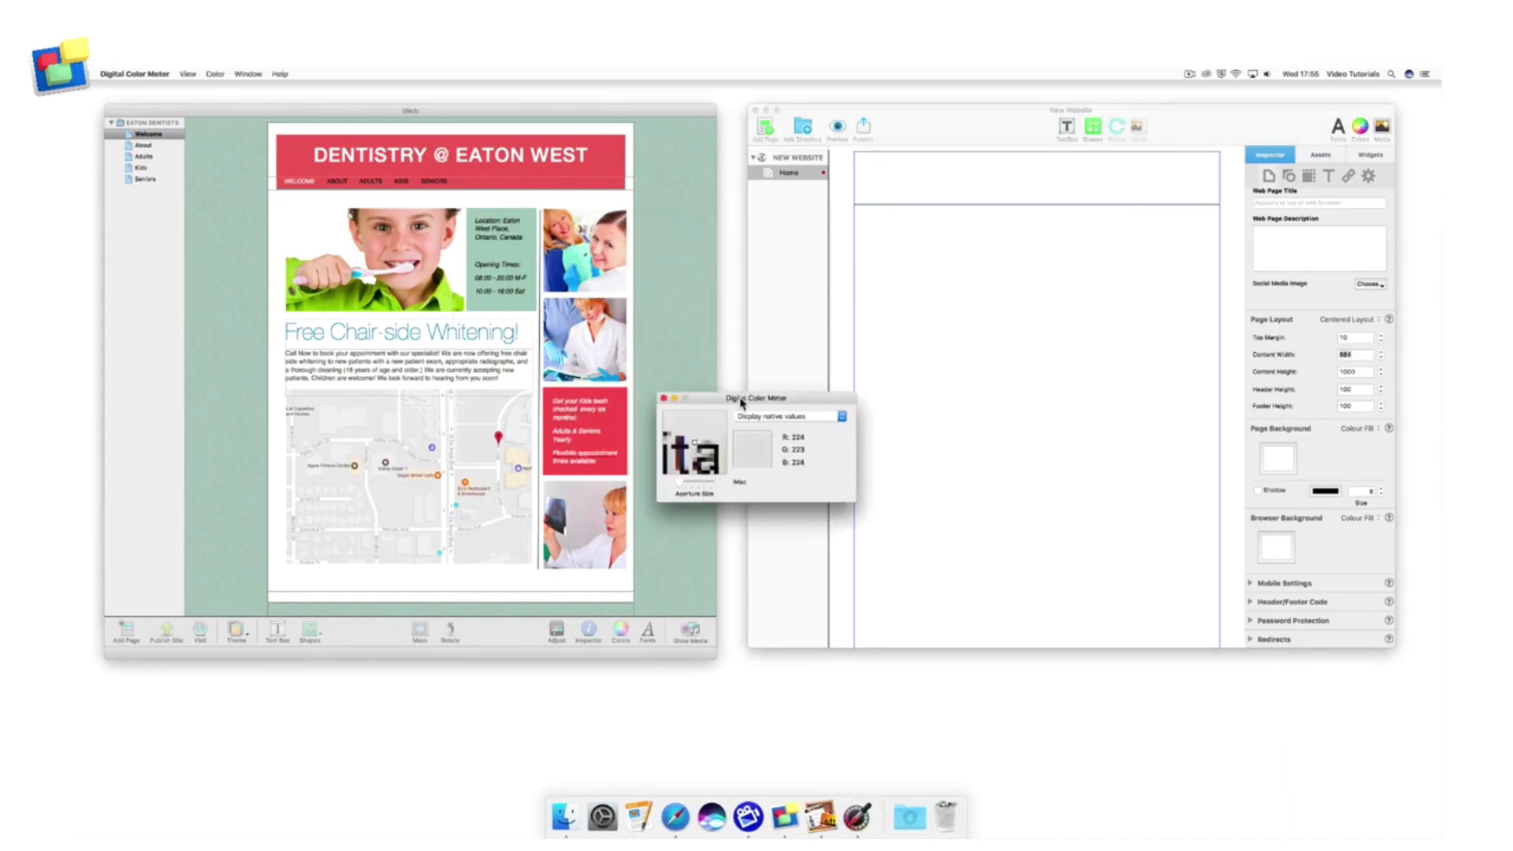
left_click_drag(744, 403, 1061, 619)
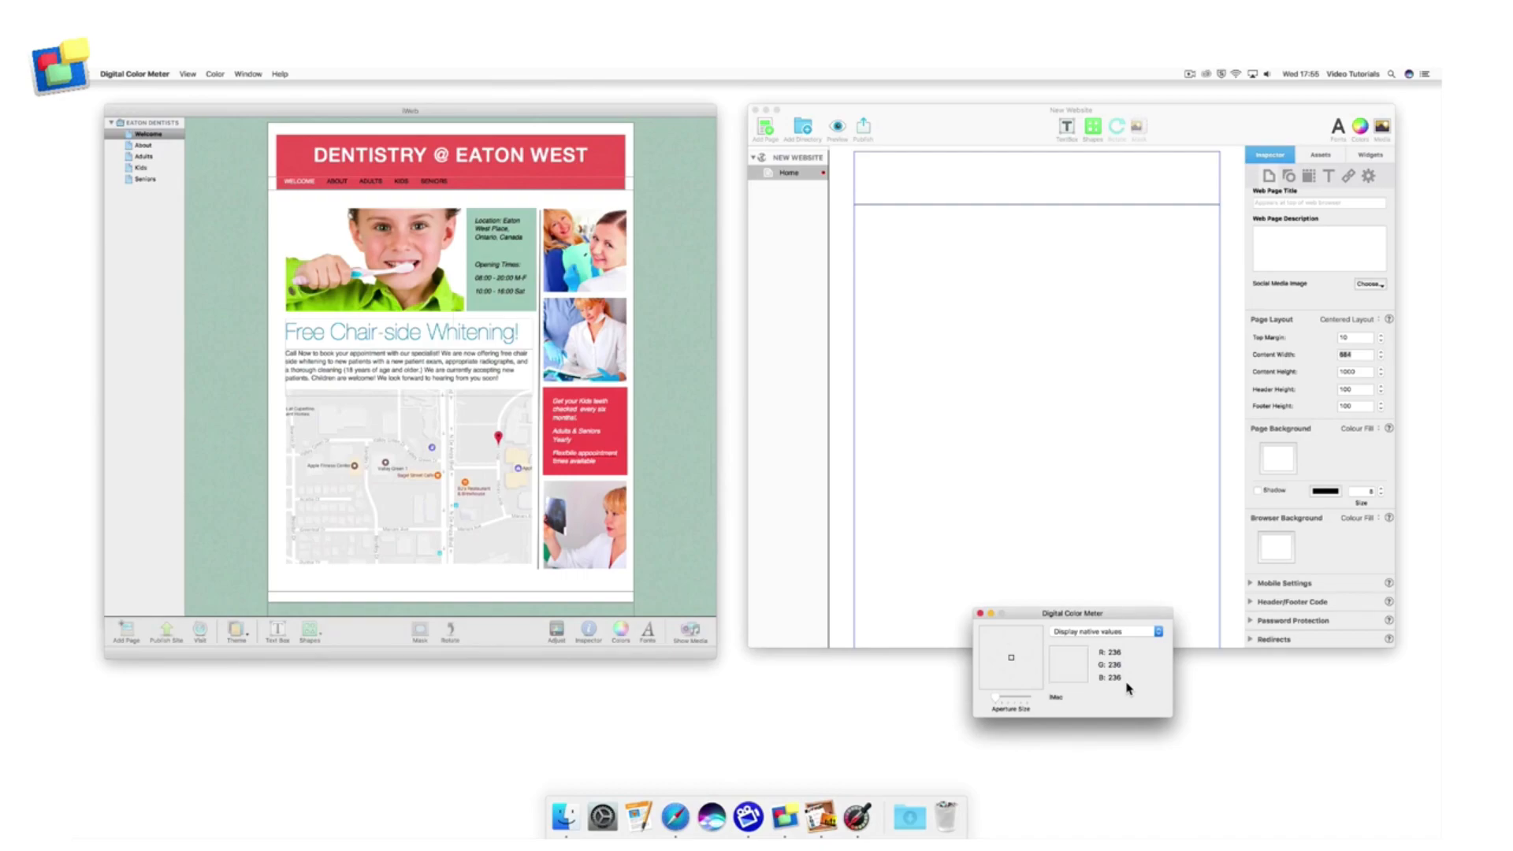
left_click(1158, 632)
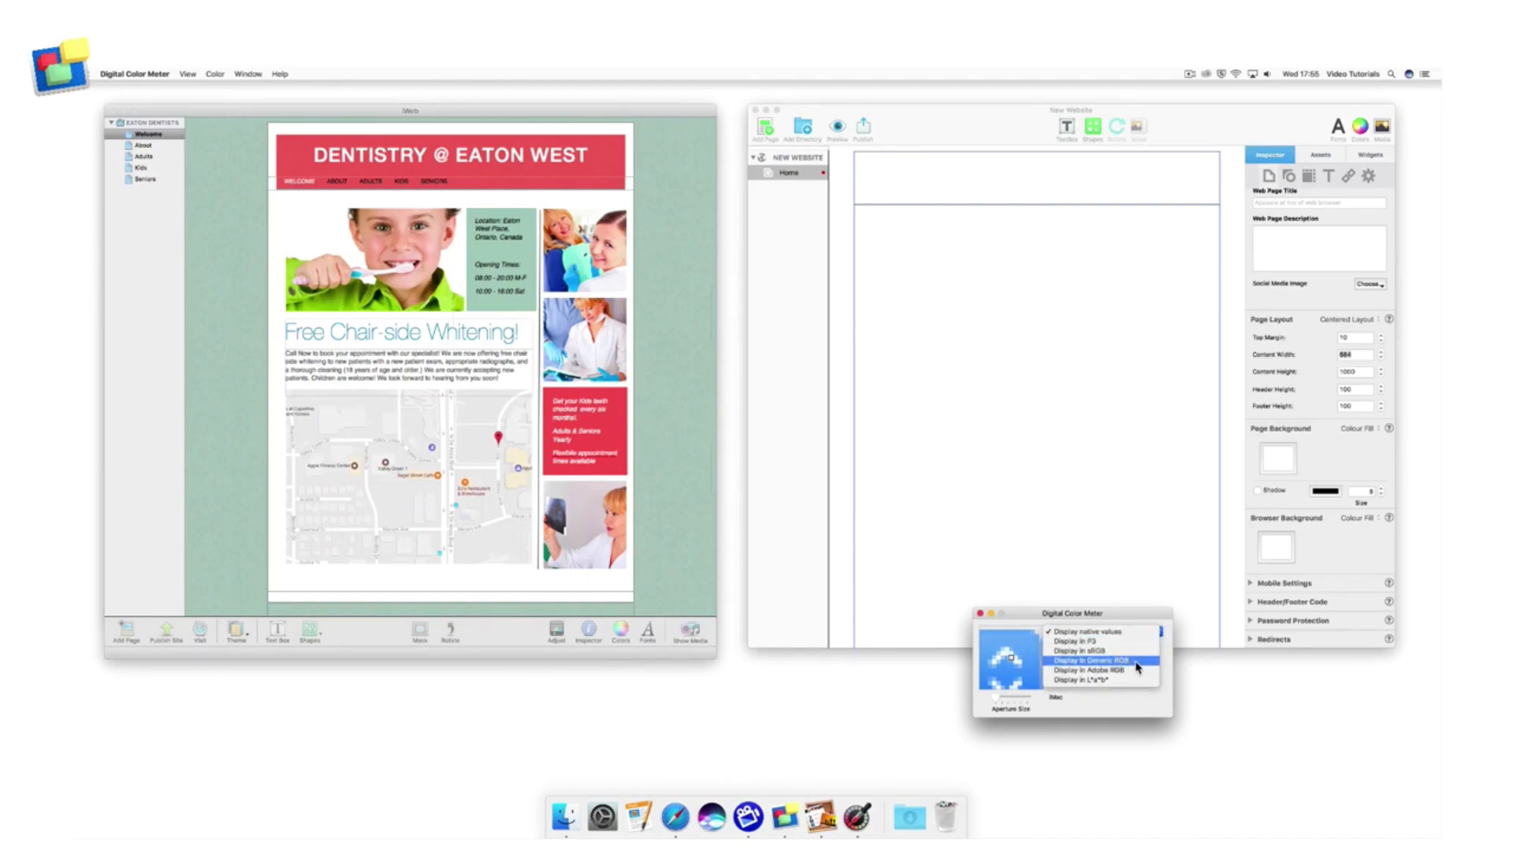
left_click(1103, 661)
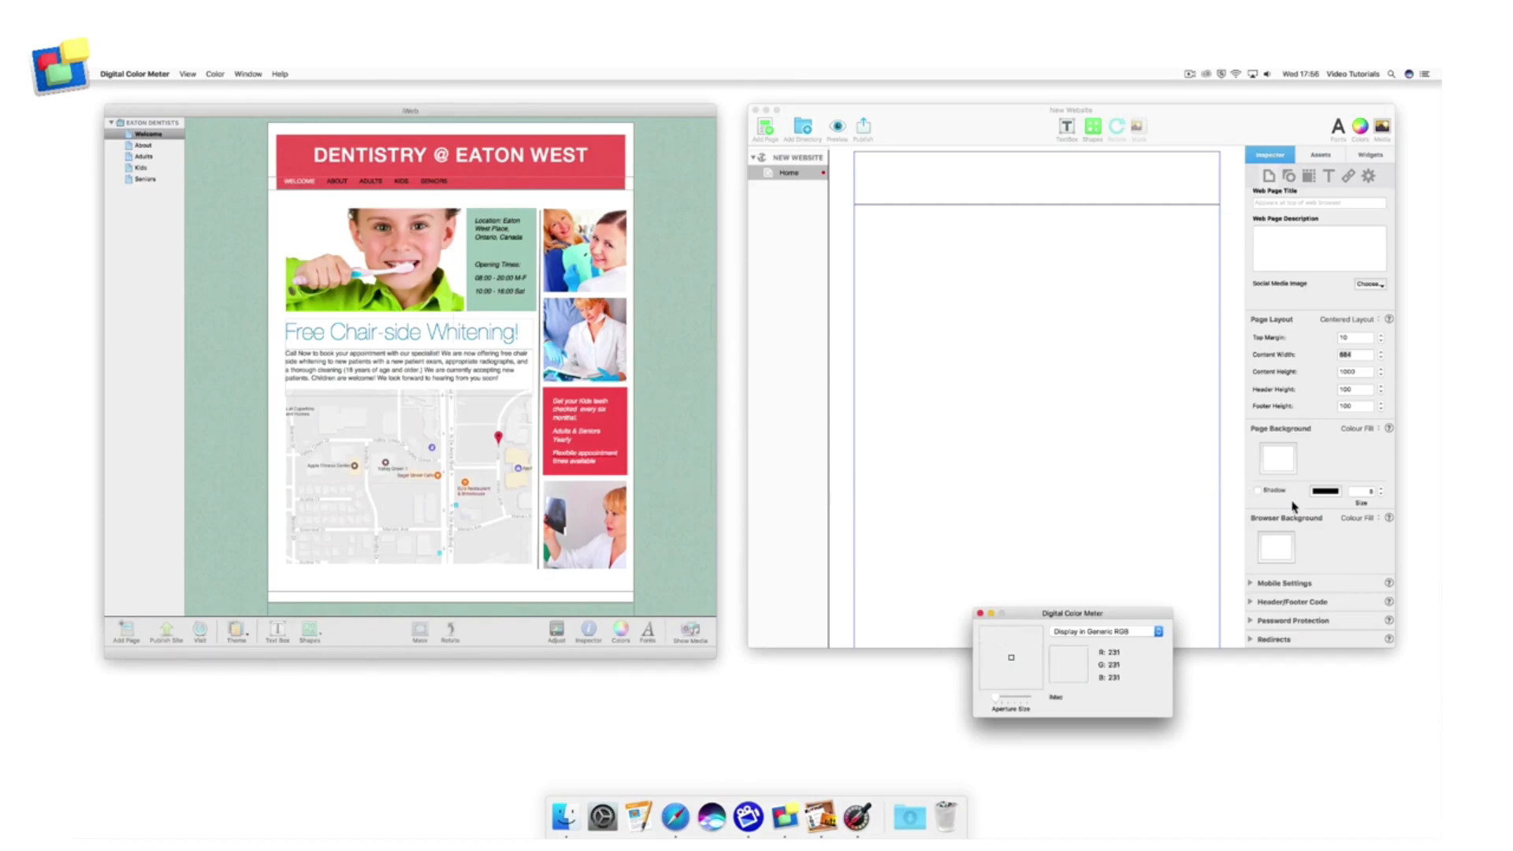
- Switch back to EverWeb, open the browser background's colour fill for editing and choose RGB Sliders
left_click(1355, 520)
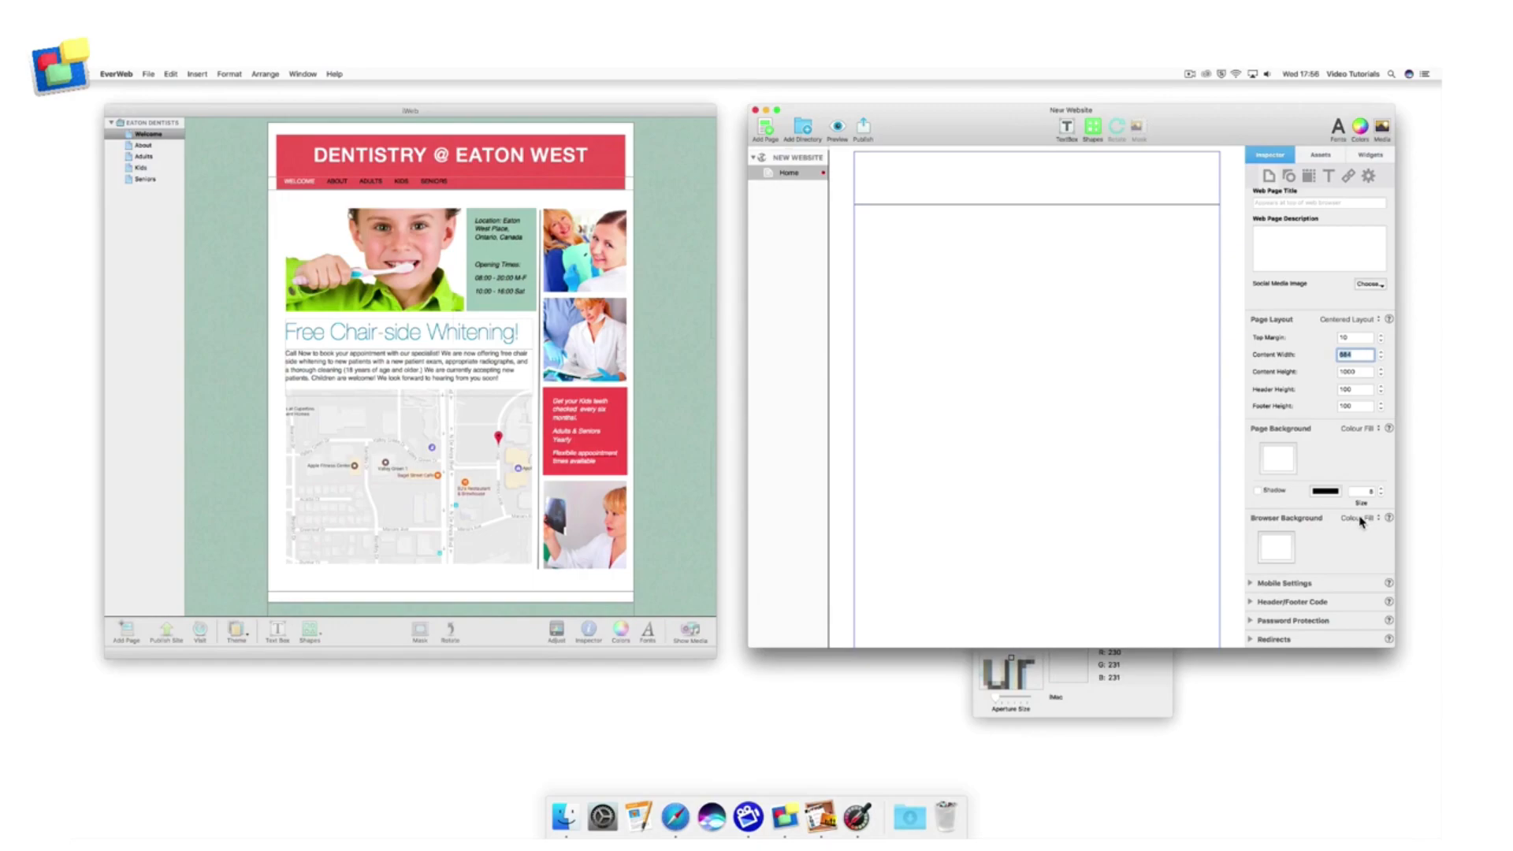
left_click(1281, 547)
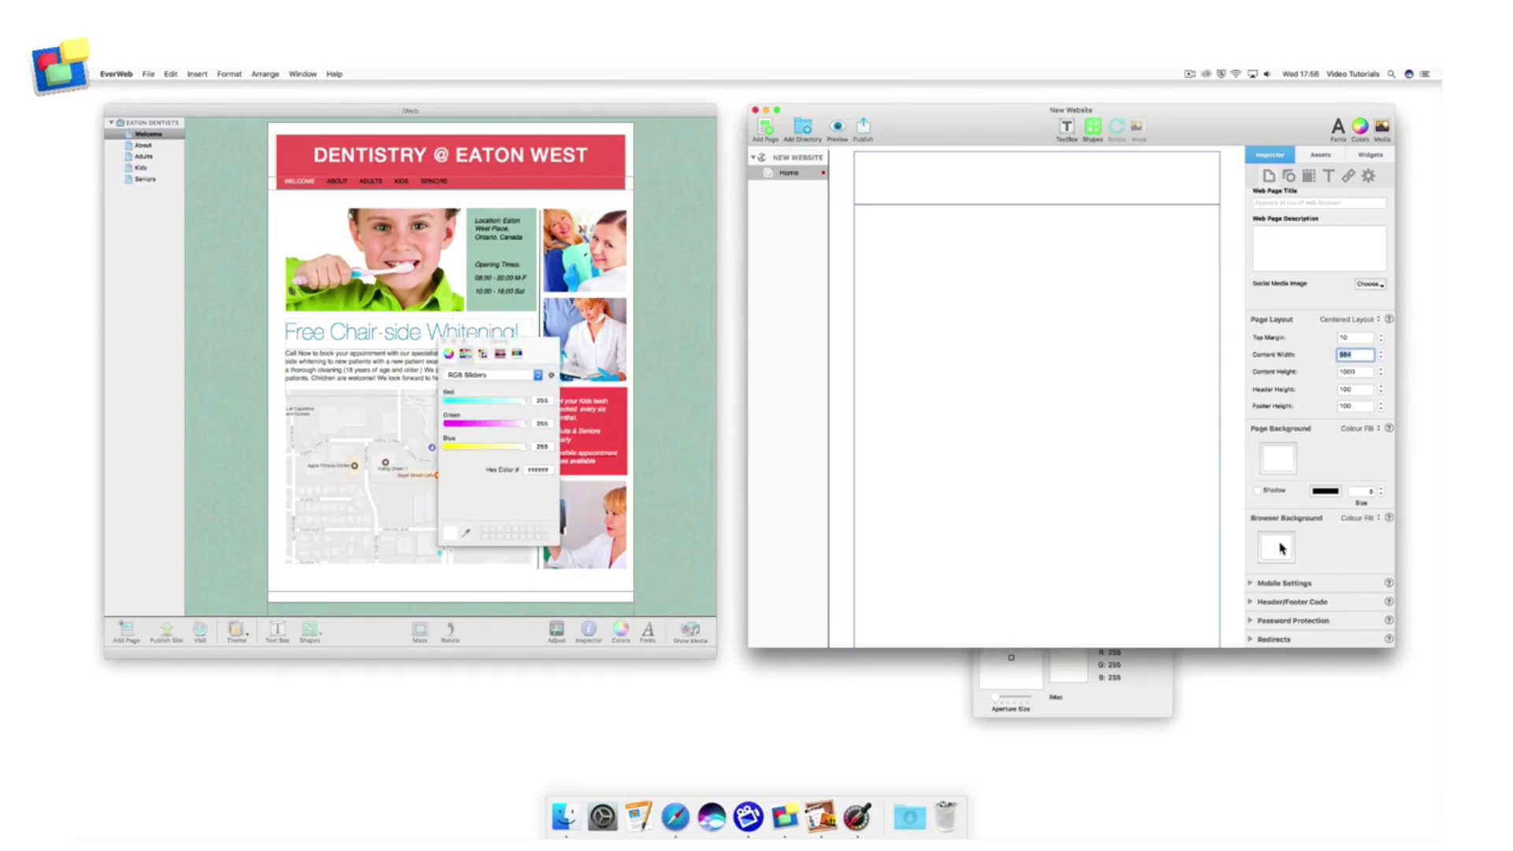
left_click_drag(538, 349, 968, 435)
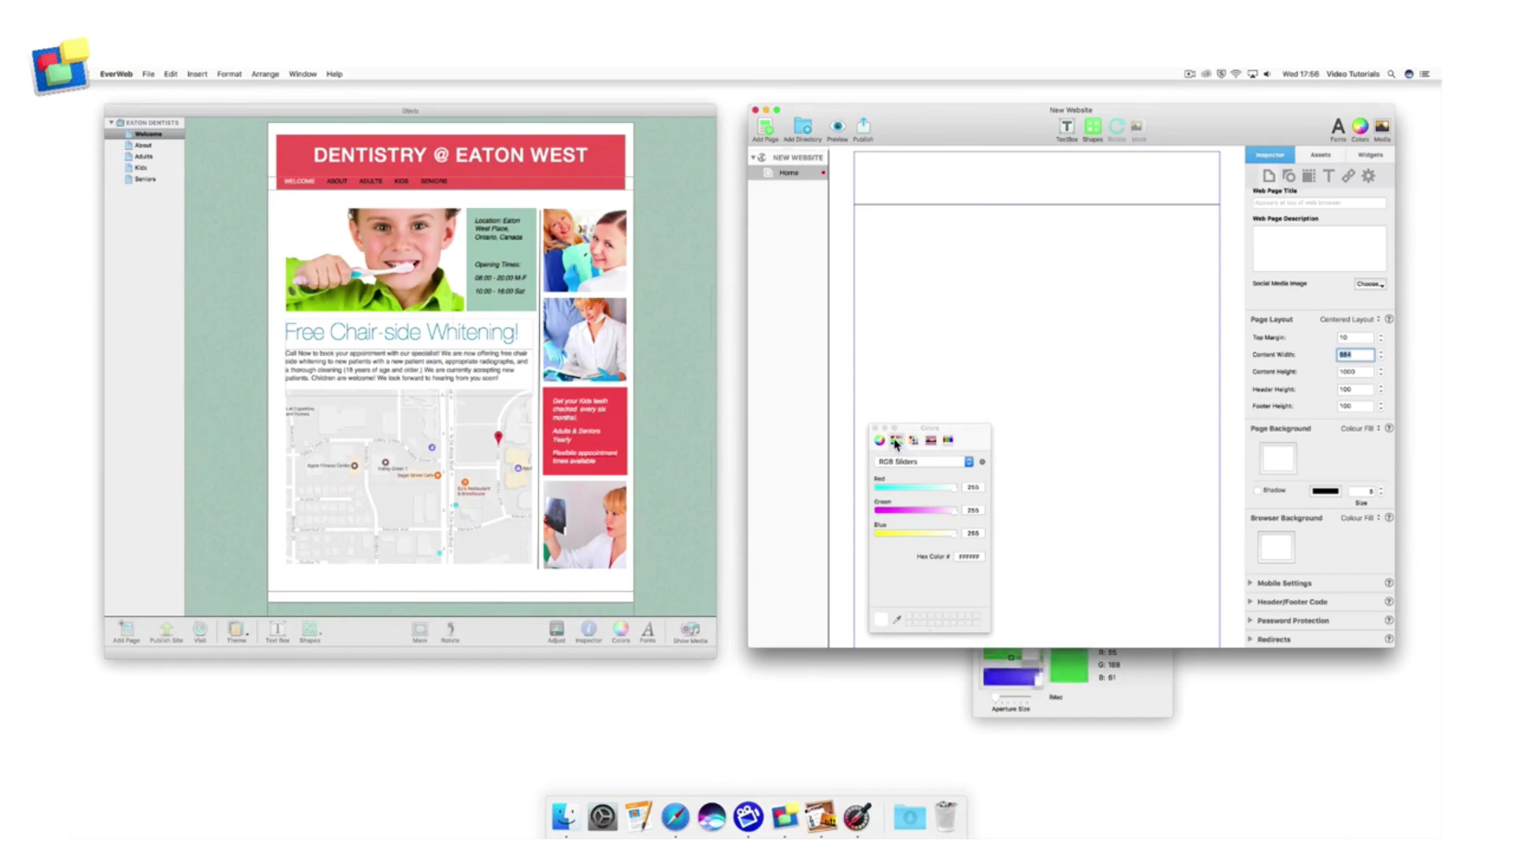
left_click(969, 463)
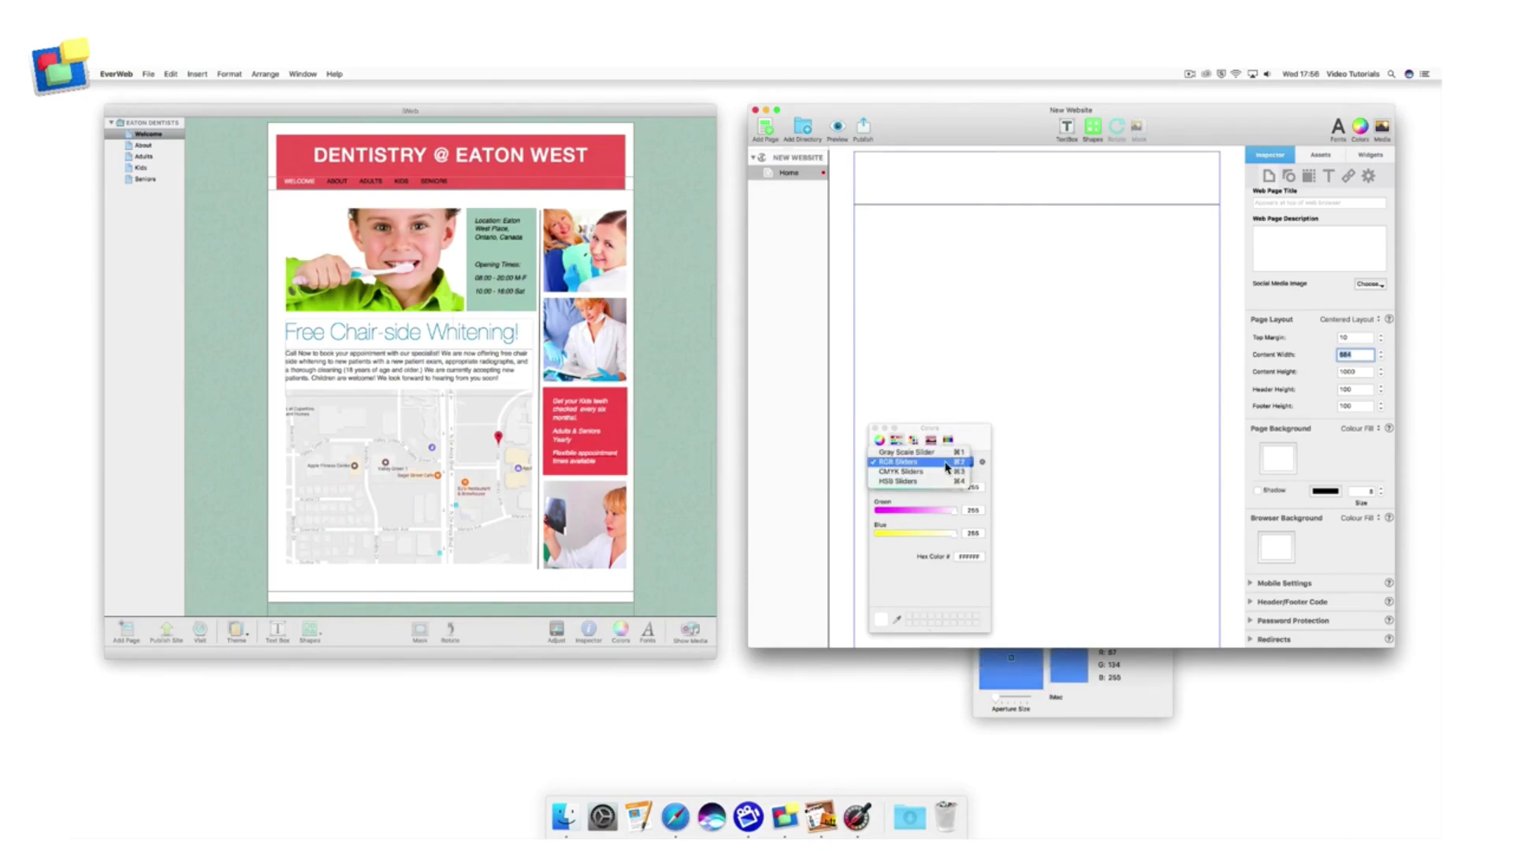
left_click(941, 464)
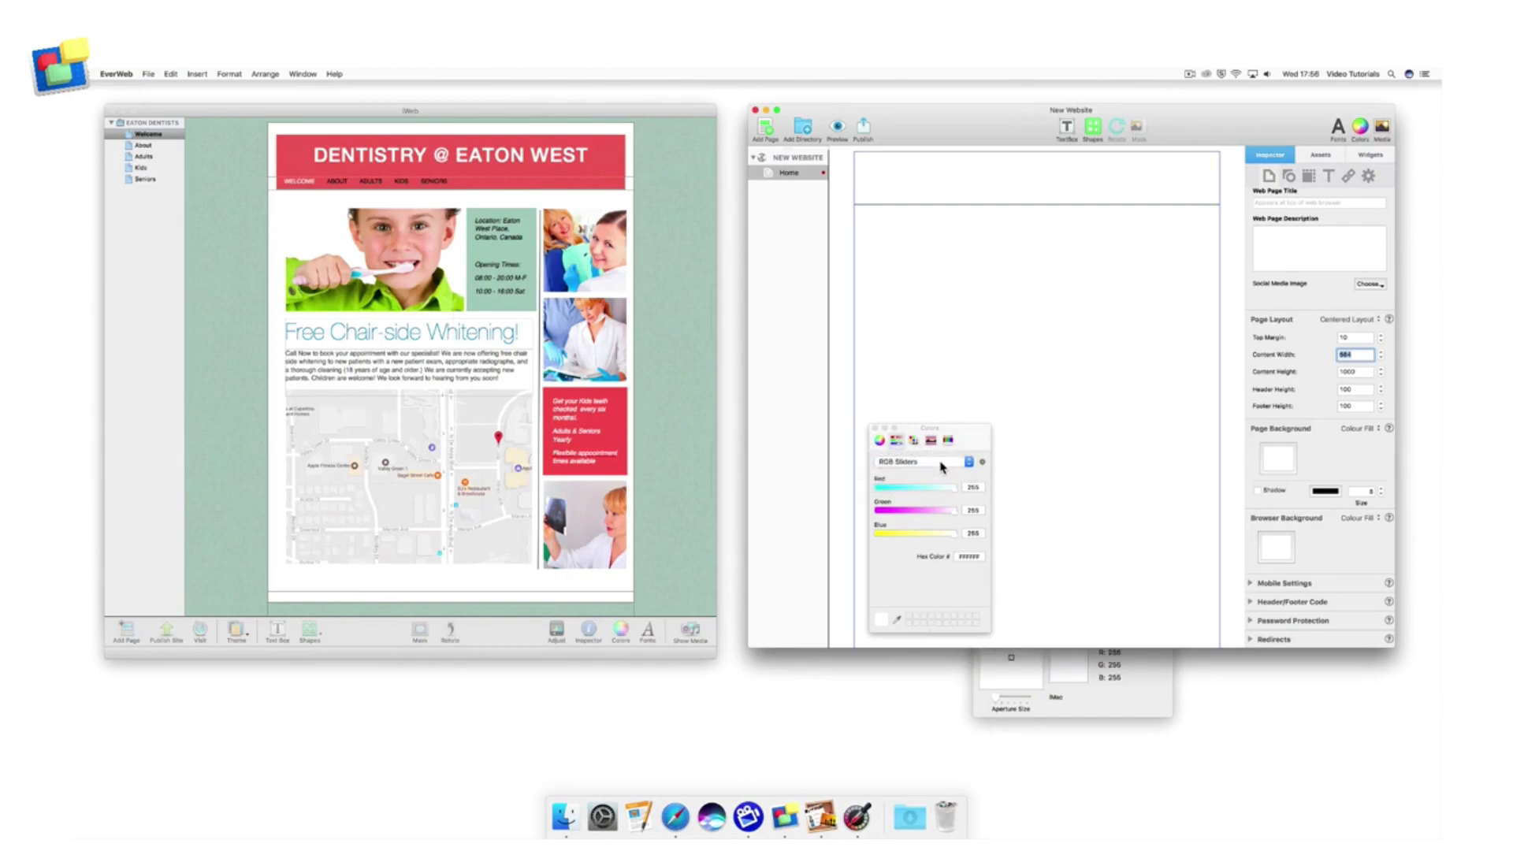
- Set the browser background colour to red 159, green 189 and blue 180
left_click(976, 488)
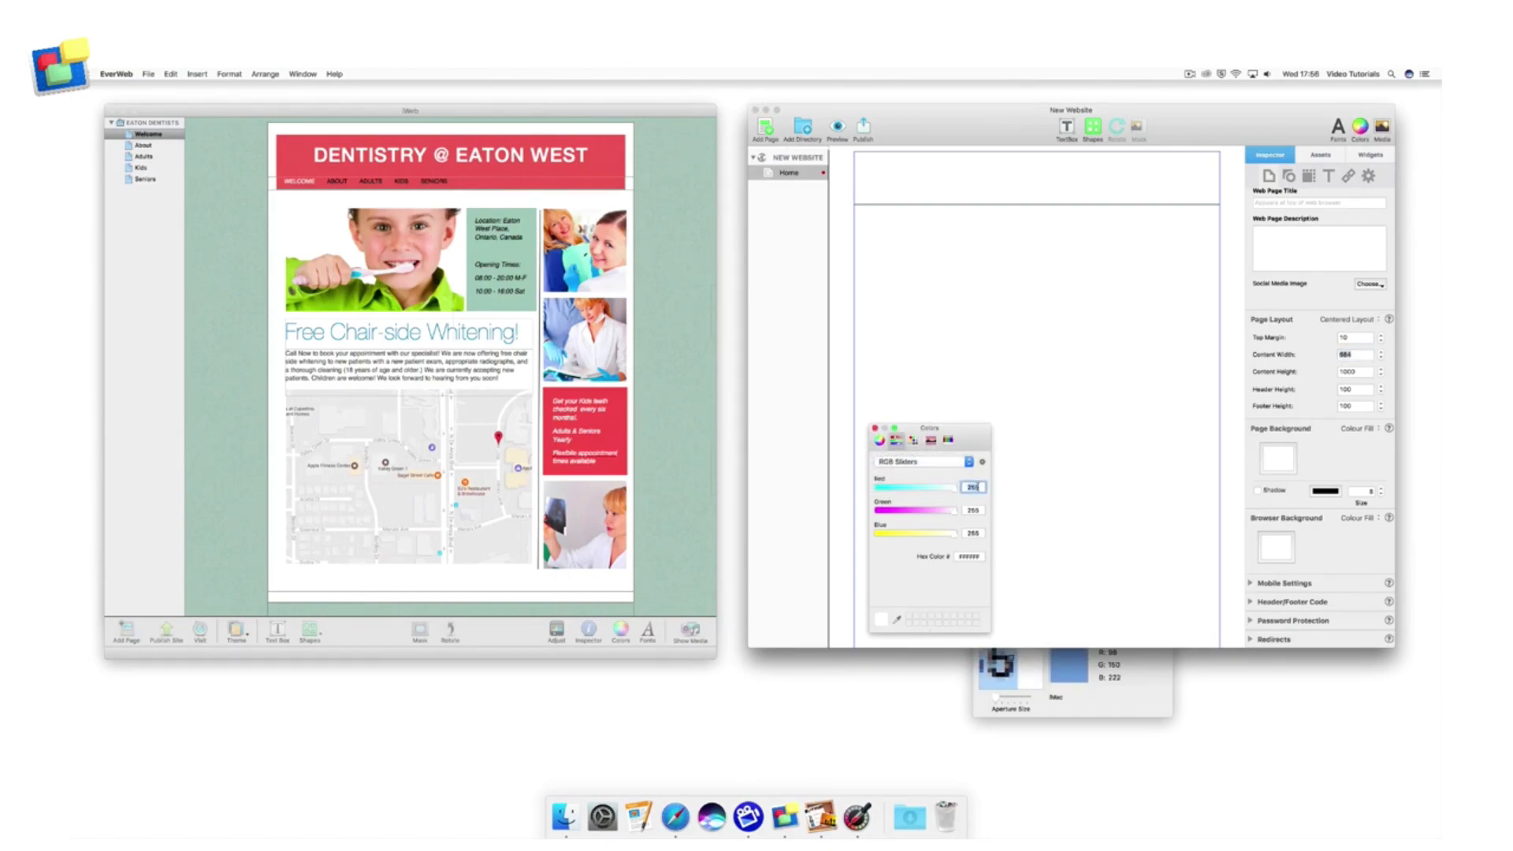
key("BackSpace")
key("BackSpace")
key("BackSpace")
type("159")
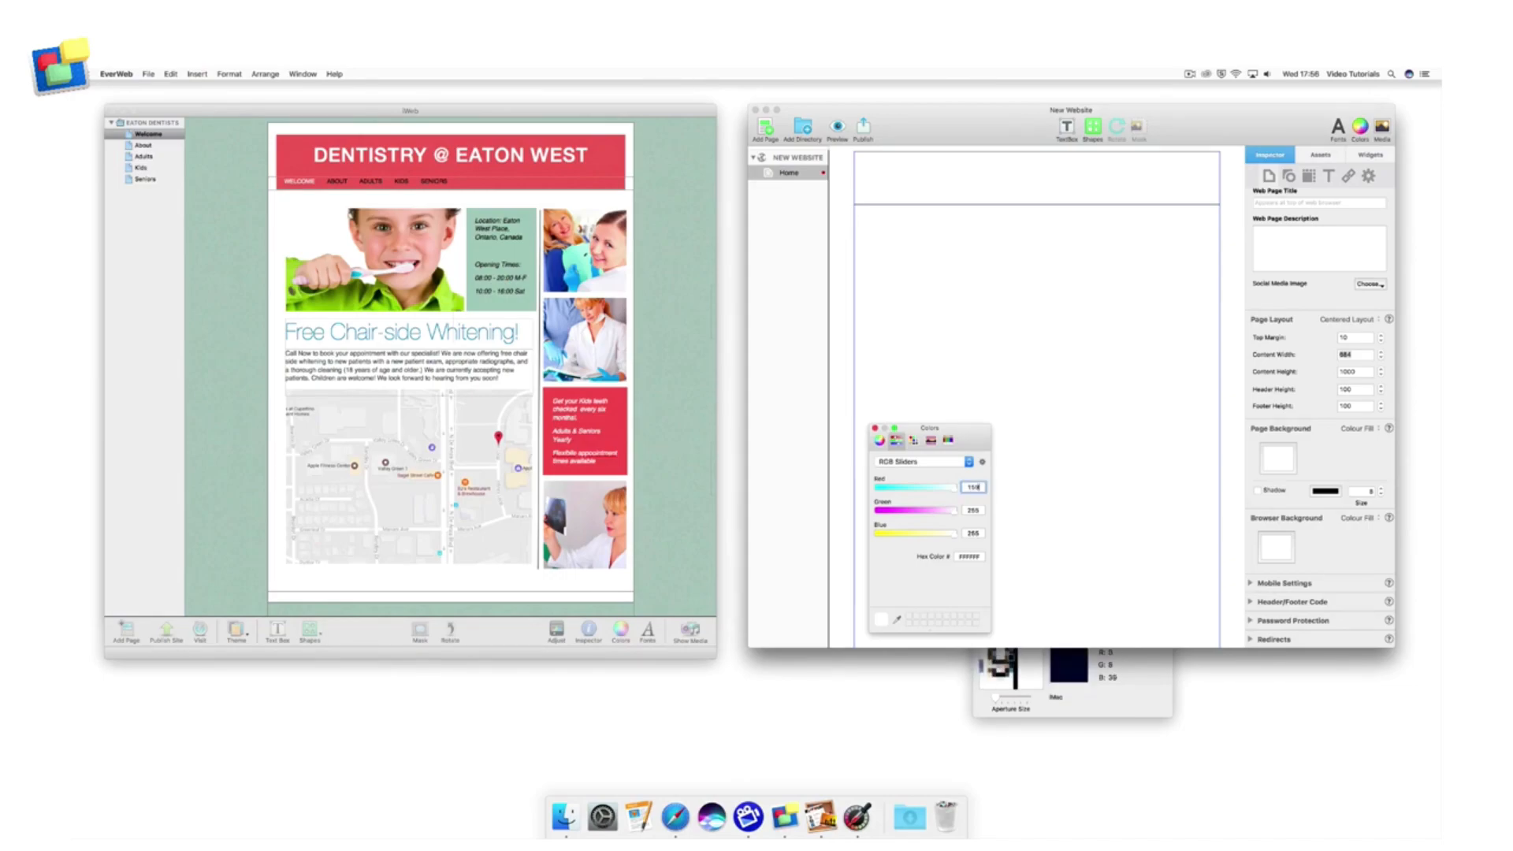
key("Tab")
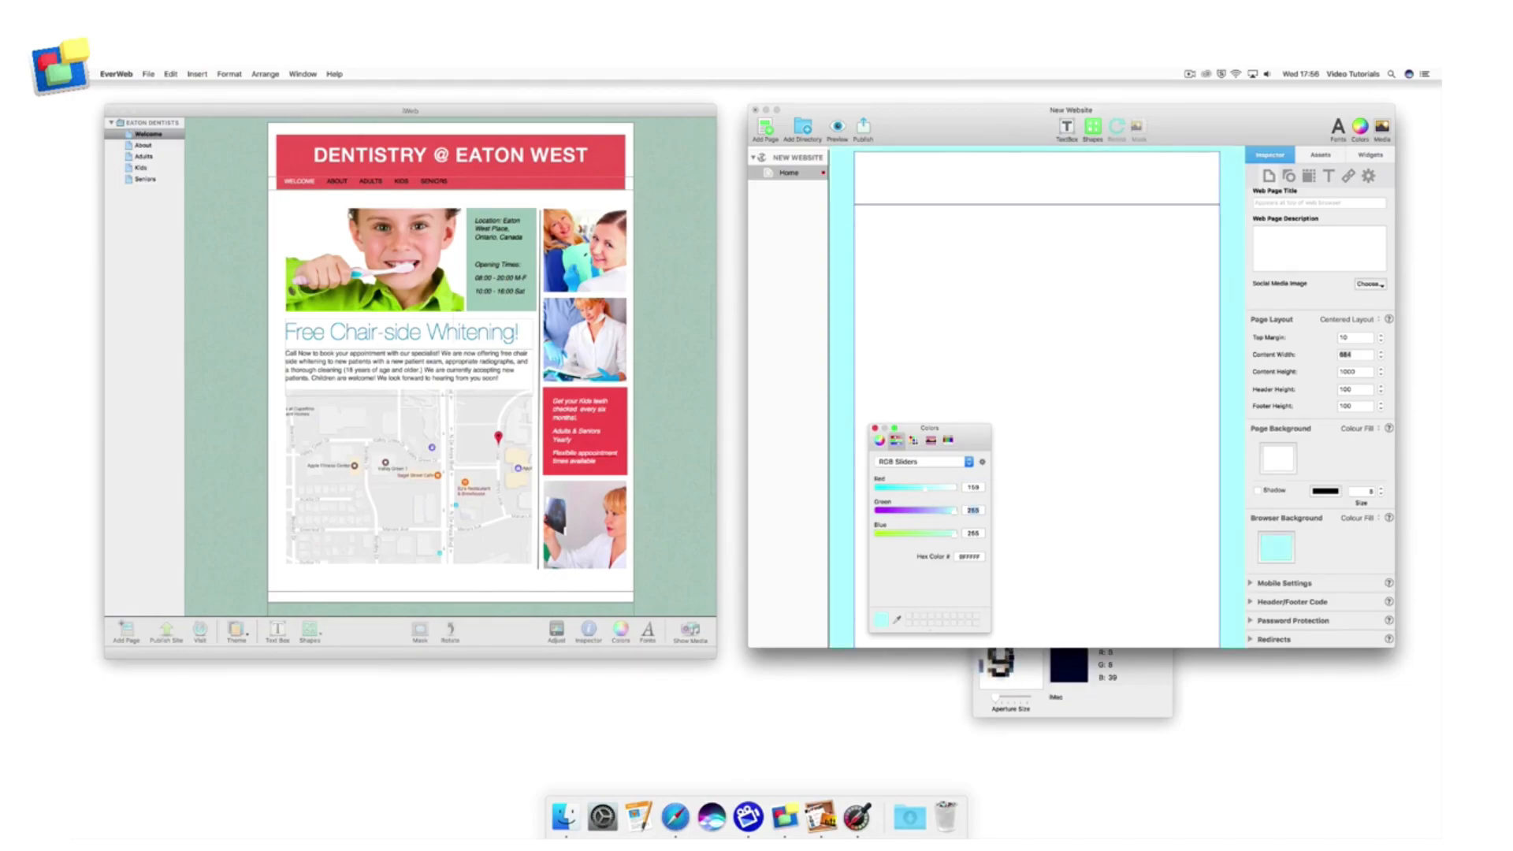
type("180")
key("Tab")
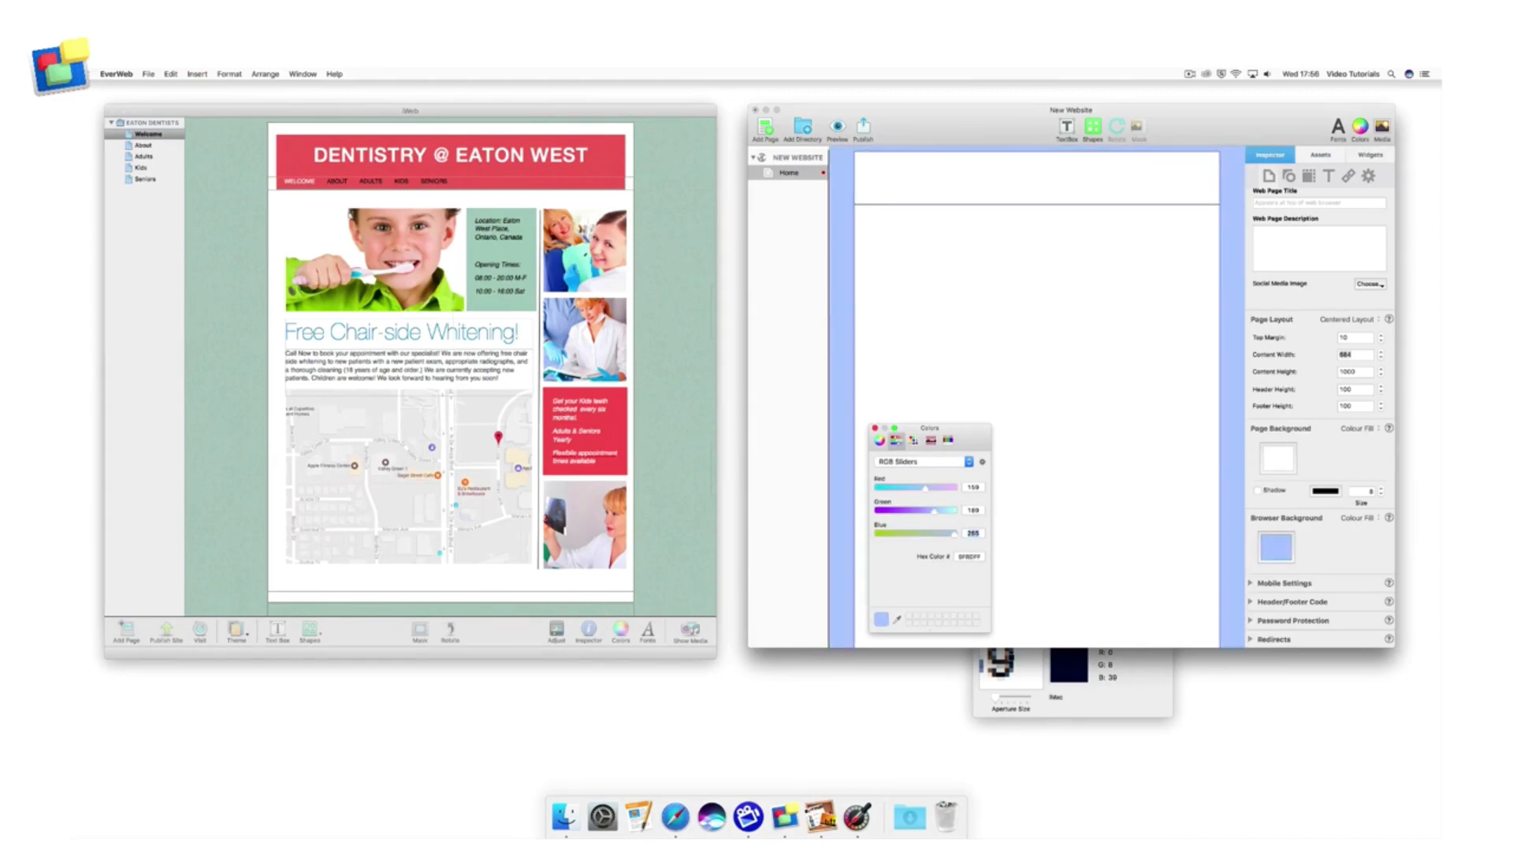
type("180")
key("Return")
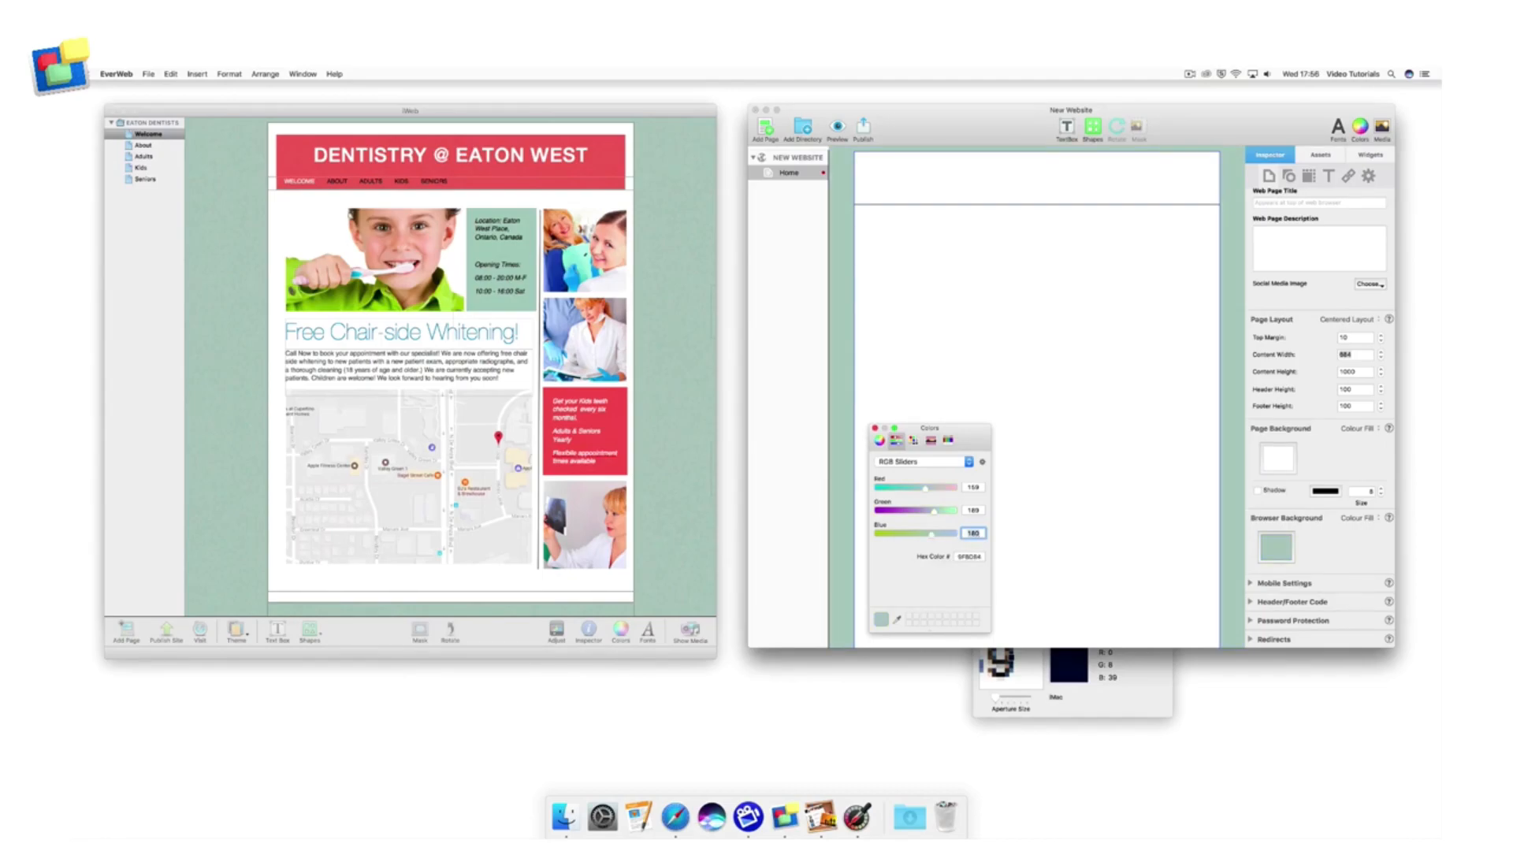
left_click_drag(926, 433, 875, 600)
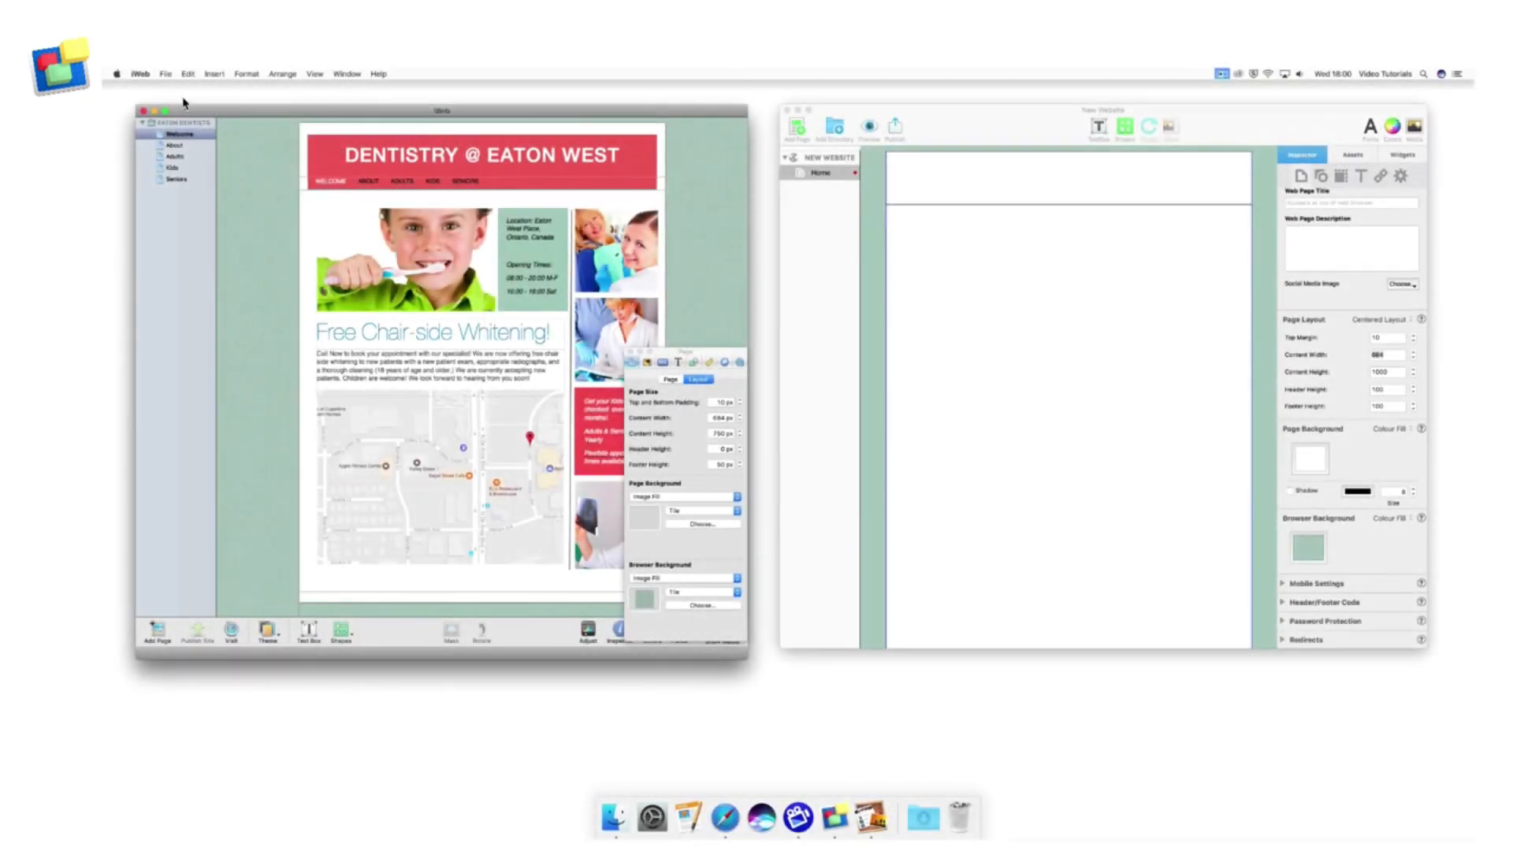
- Switch to iWeb, publish the entire dentist site to its folder and visit the published site in Safari
left_click(167, 74)
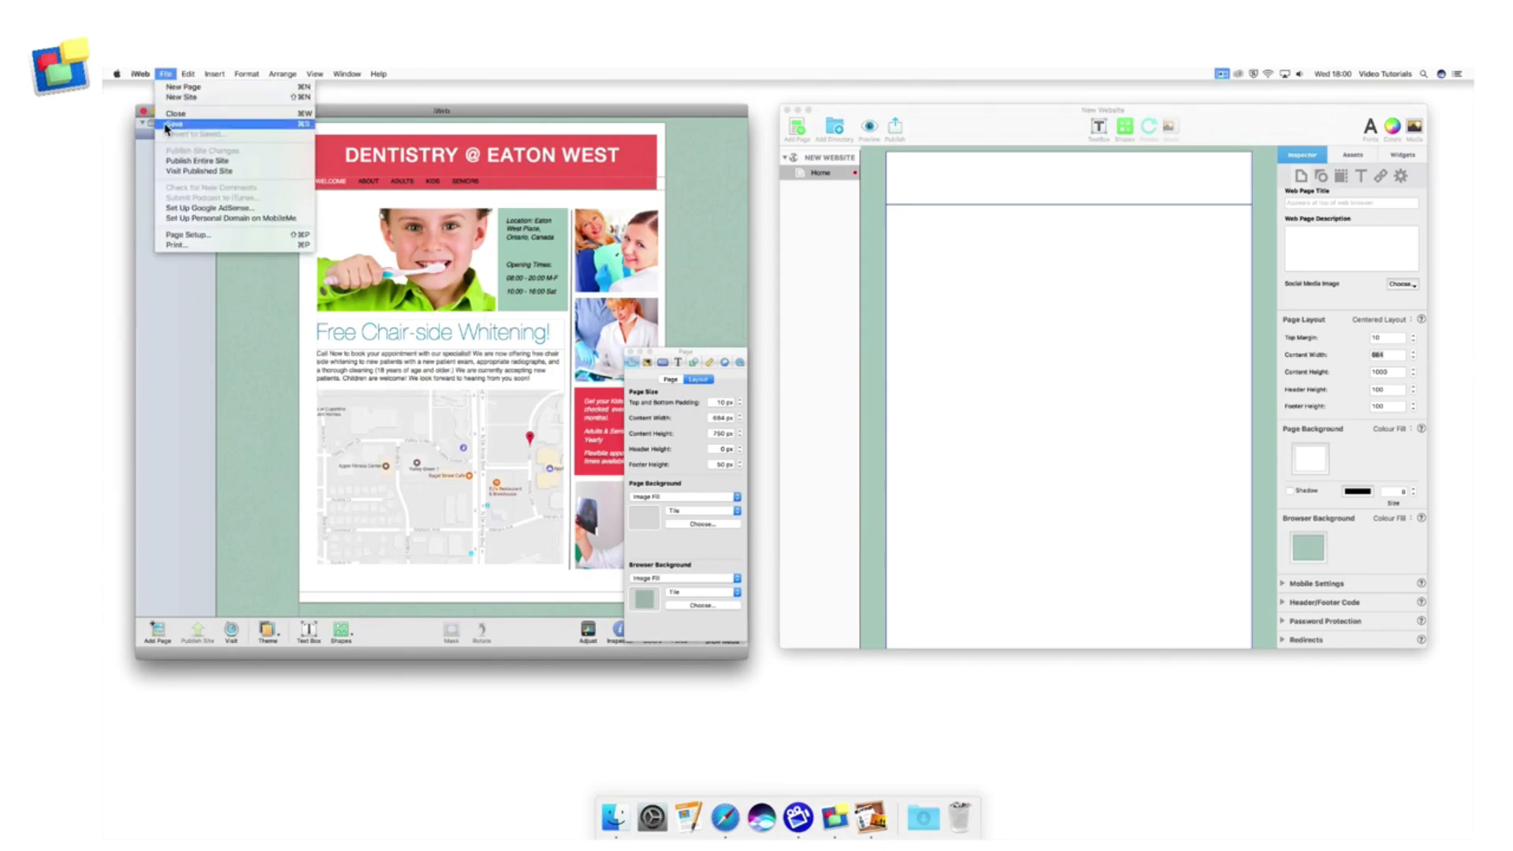
left_click(197, 161)
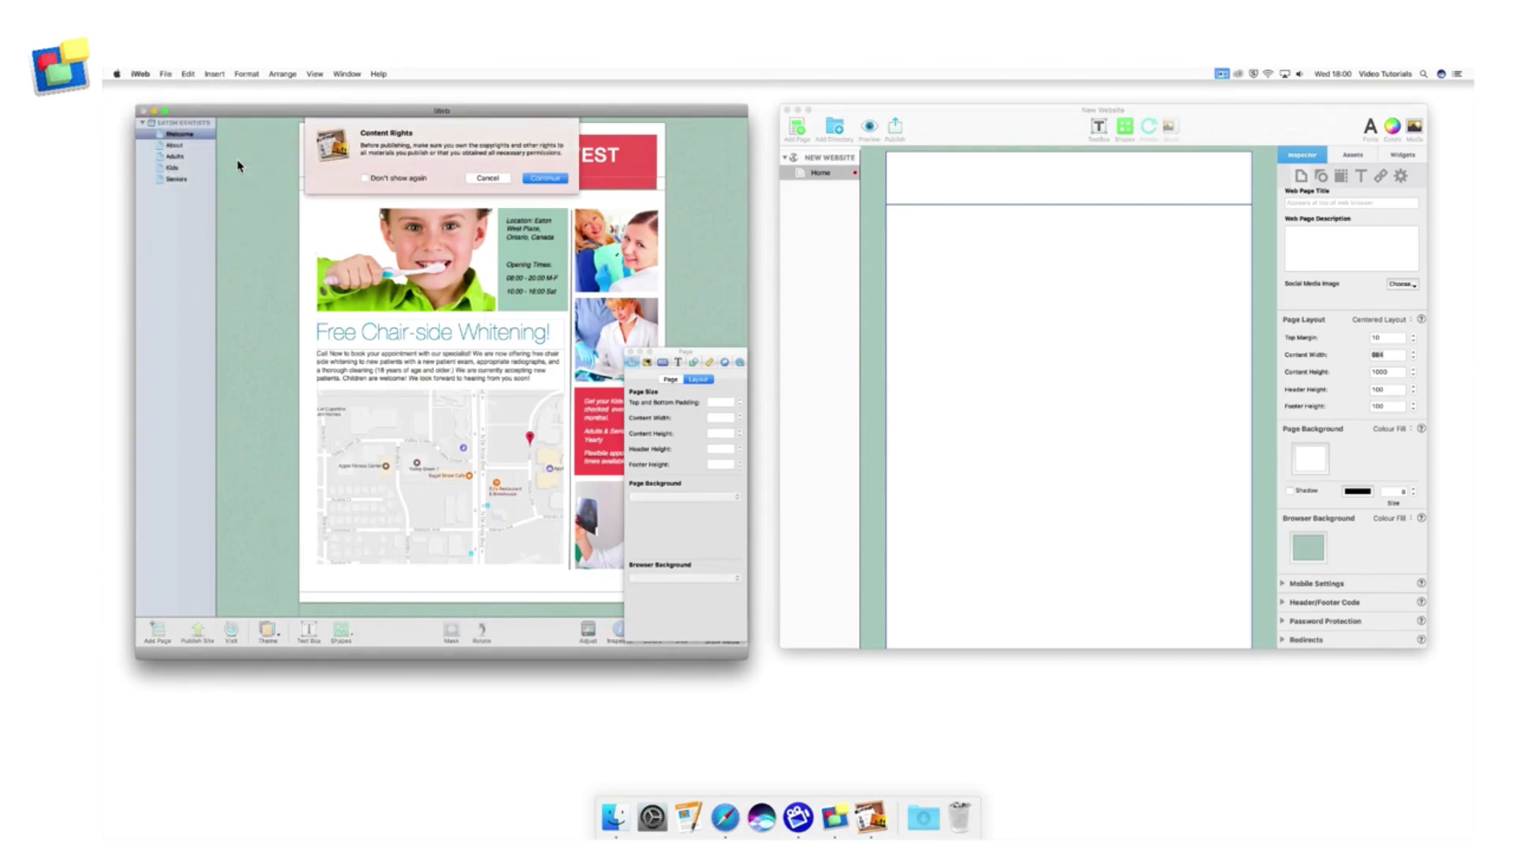
left_click(551, 181)
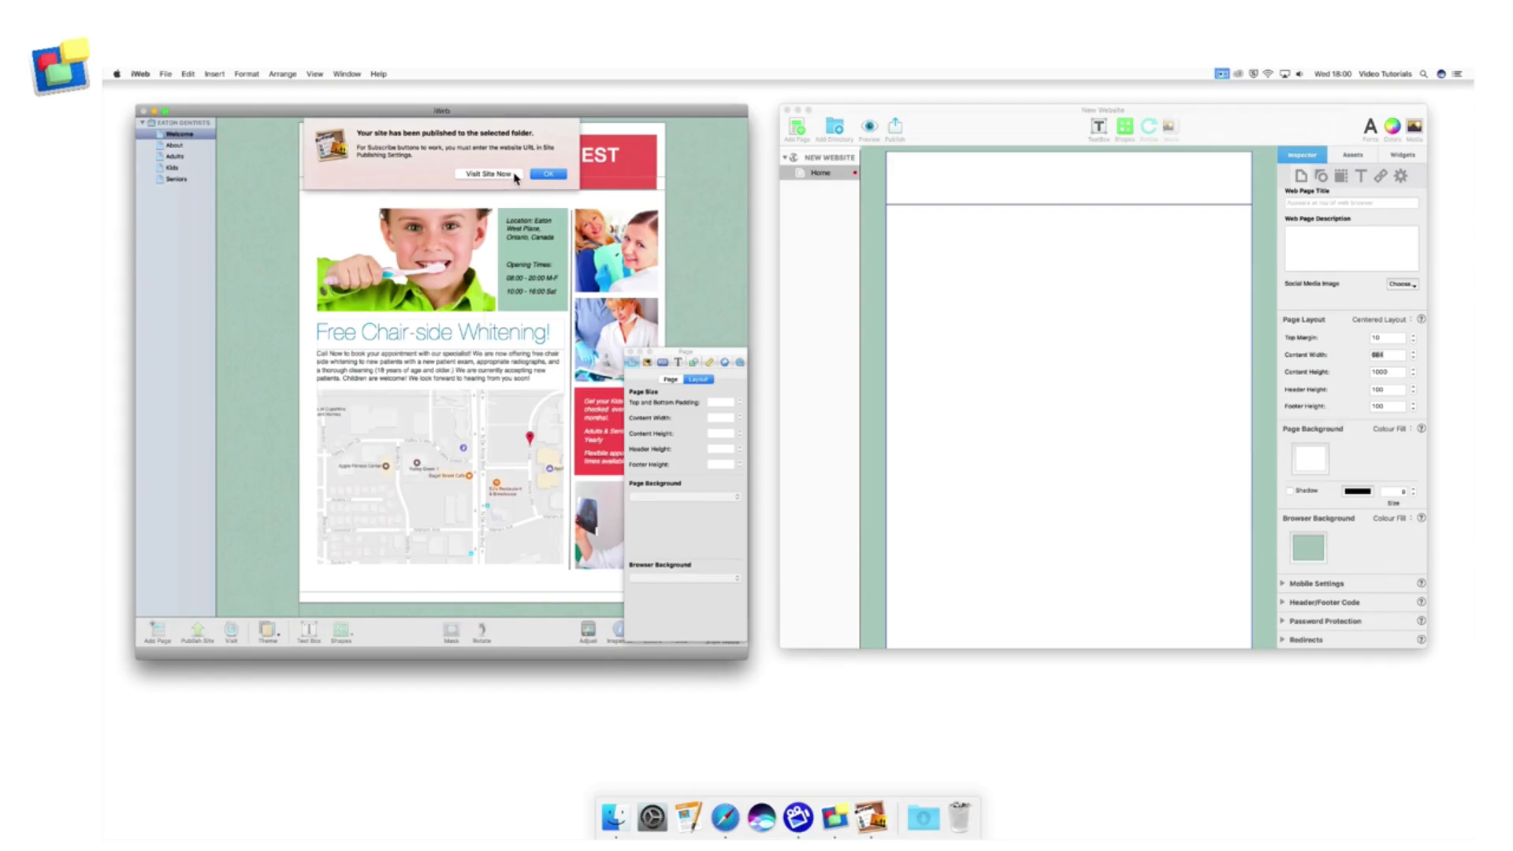
left_click(516, 178)
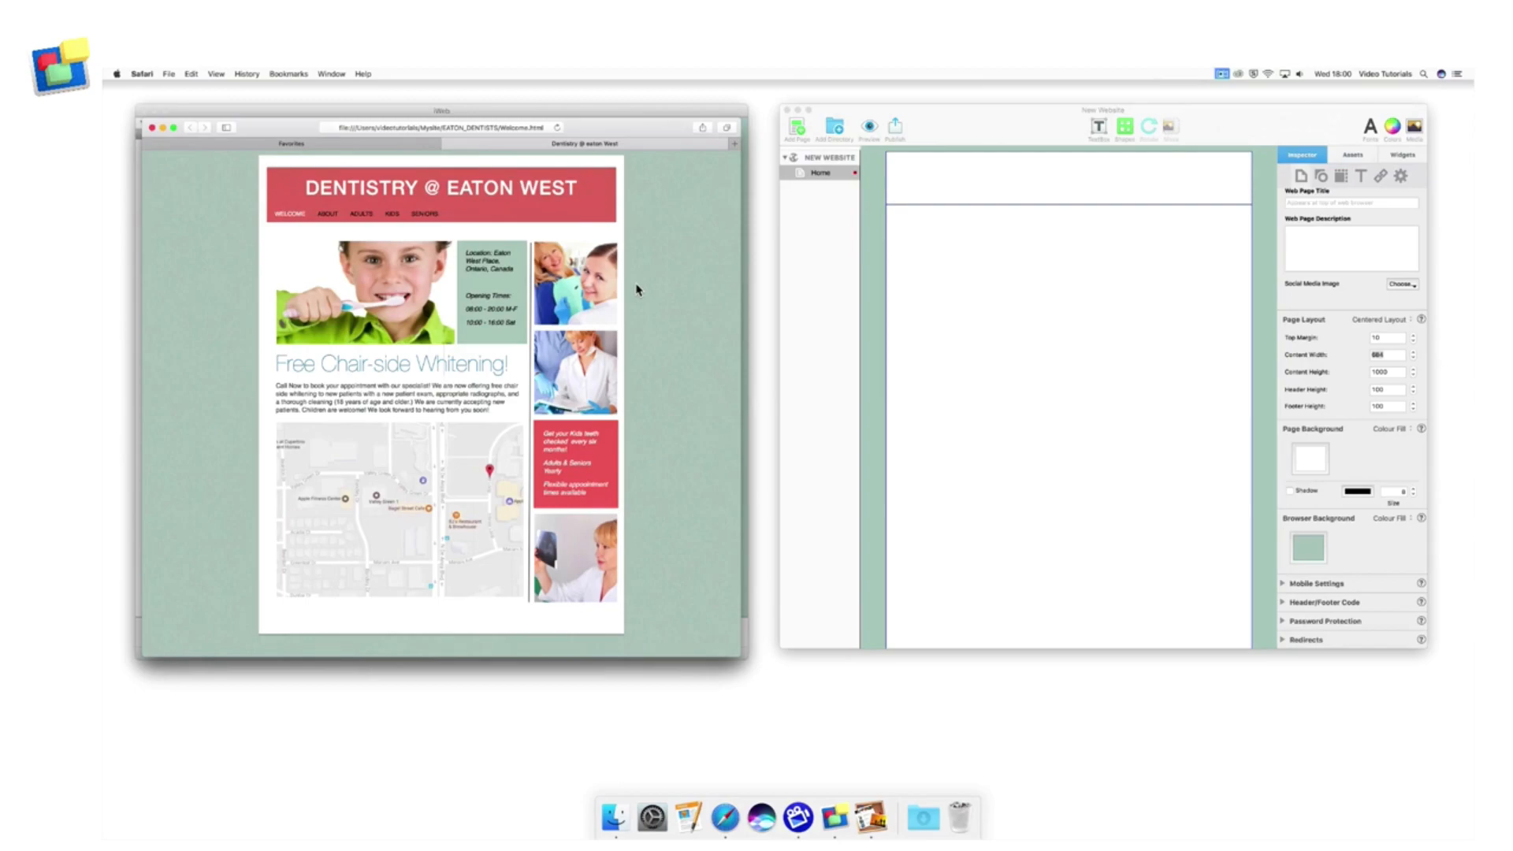
- Switch to EverWeb, change the browser background to Image Fill and open the file chooser for its image
left_click(1016, 130)
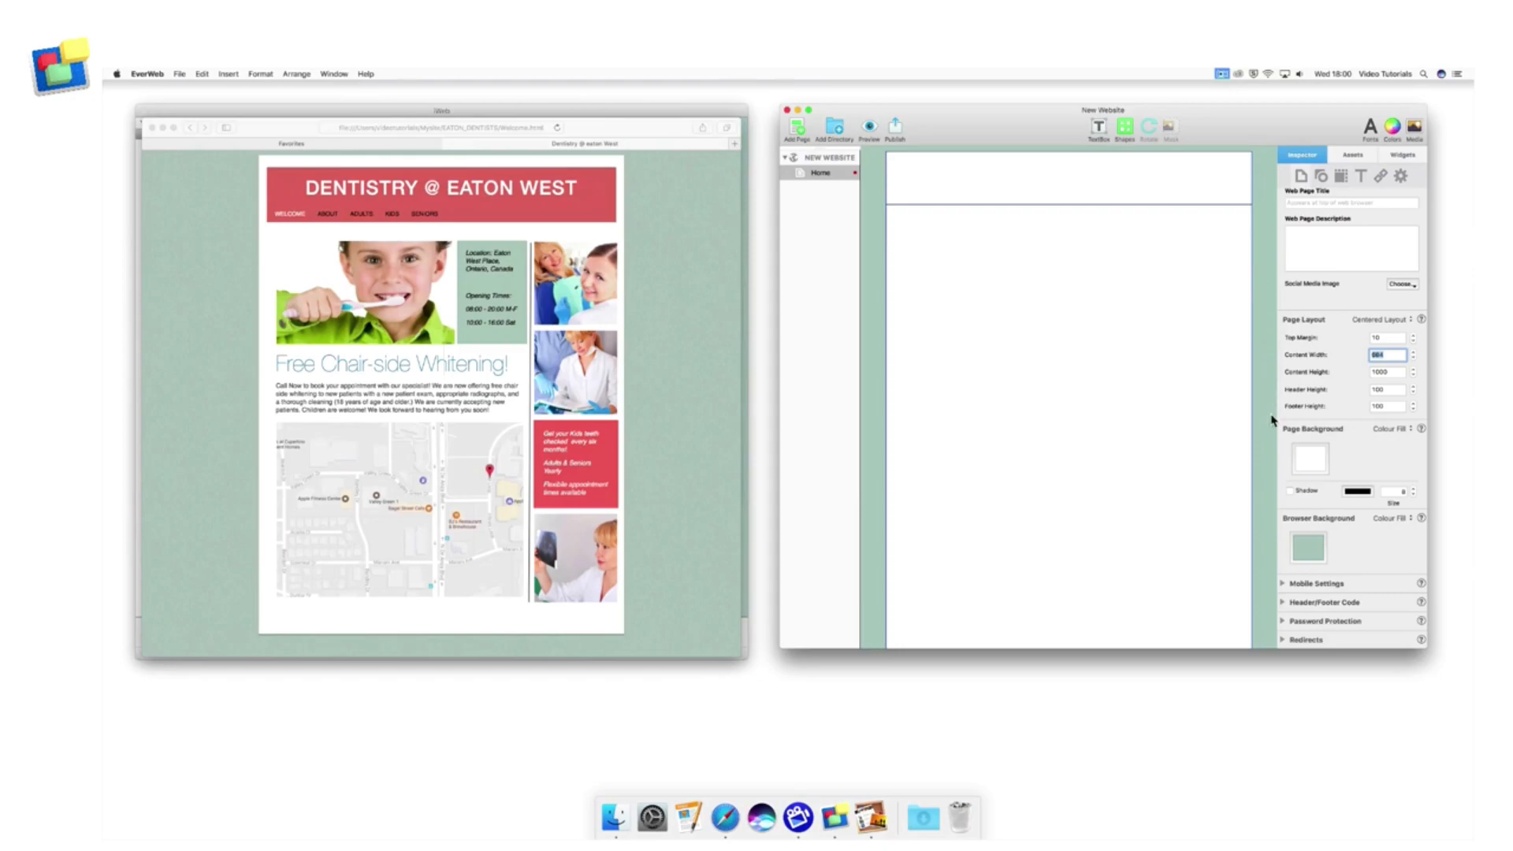
left_click(1392, 519)
left_click(1406, 527)
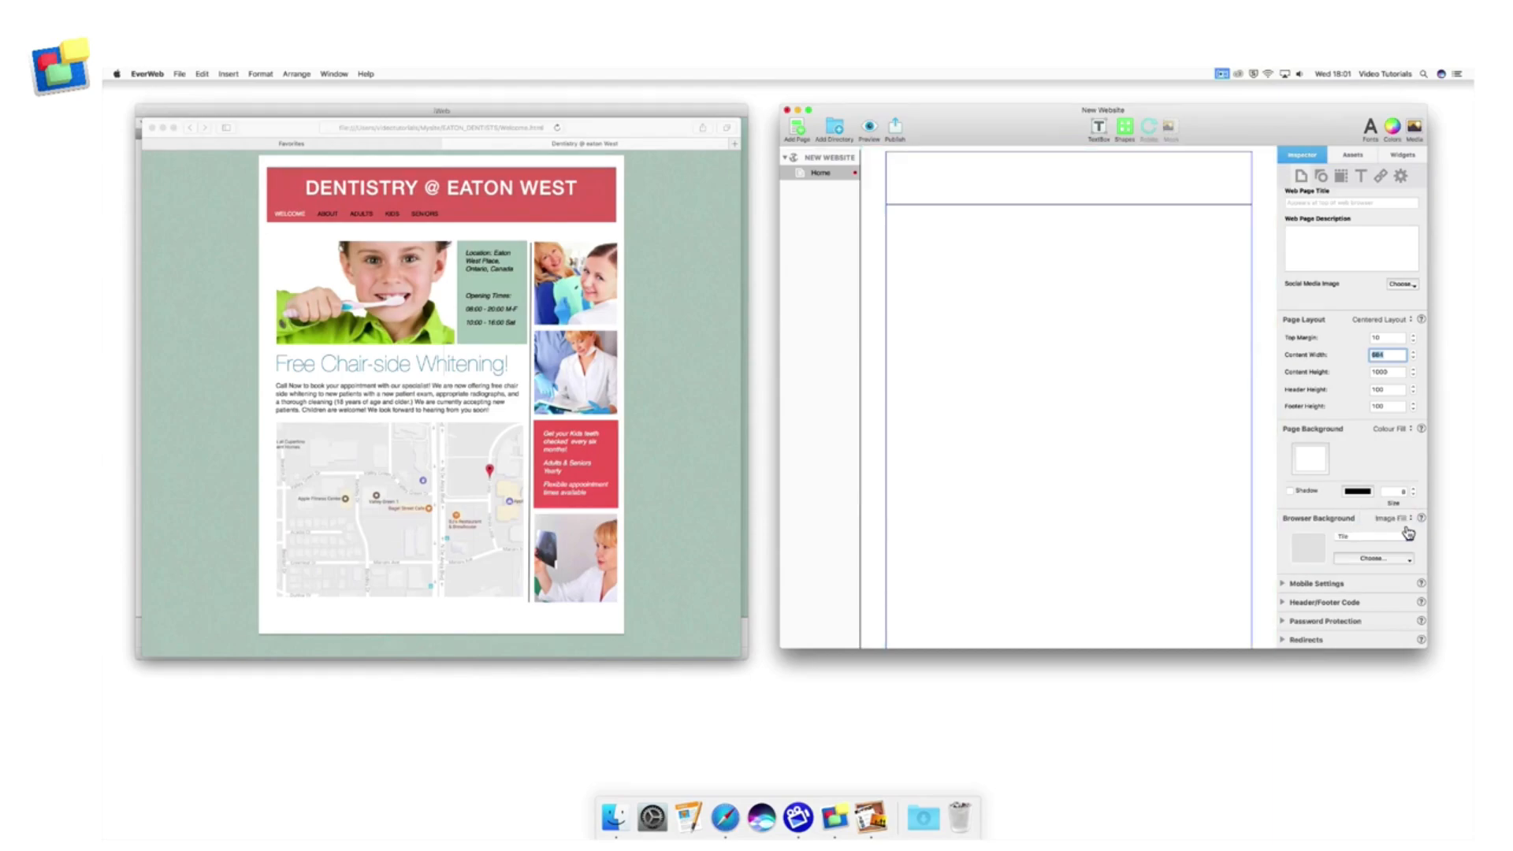
left_click(1403, 560)
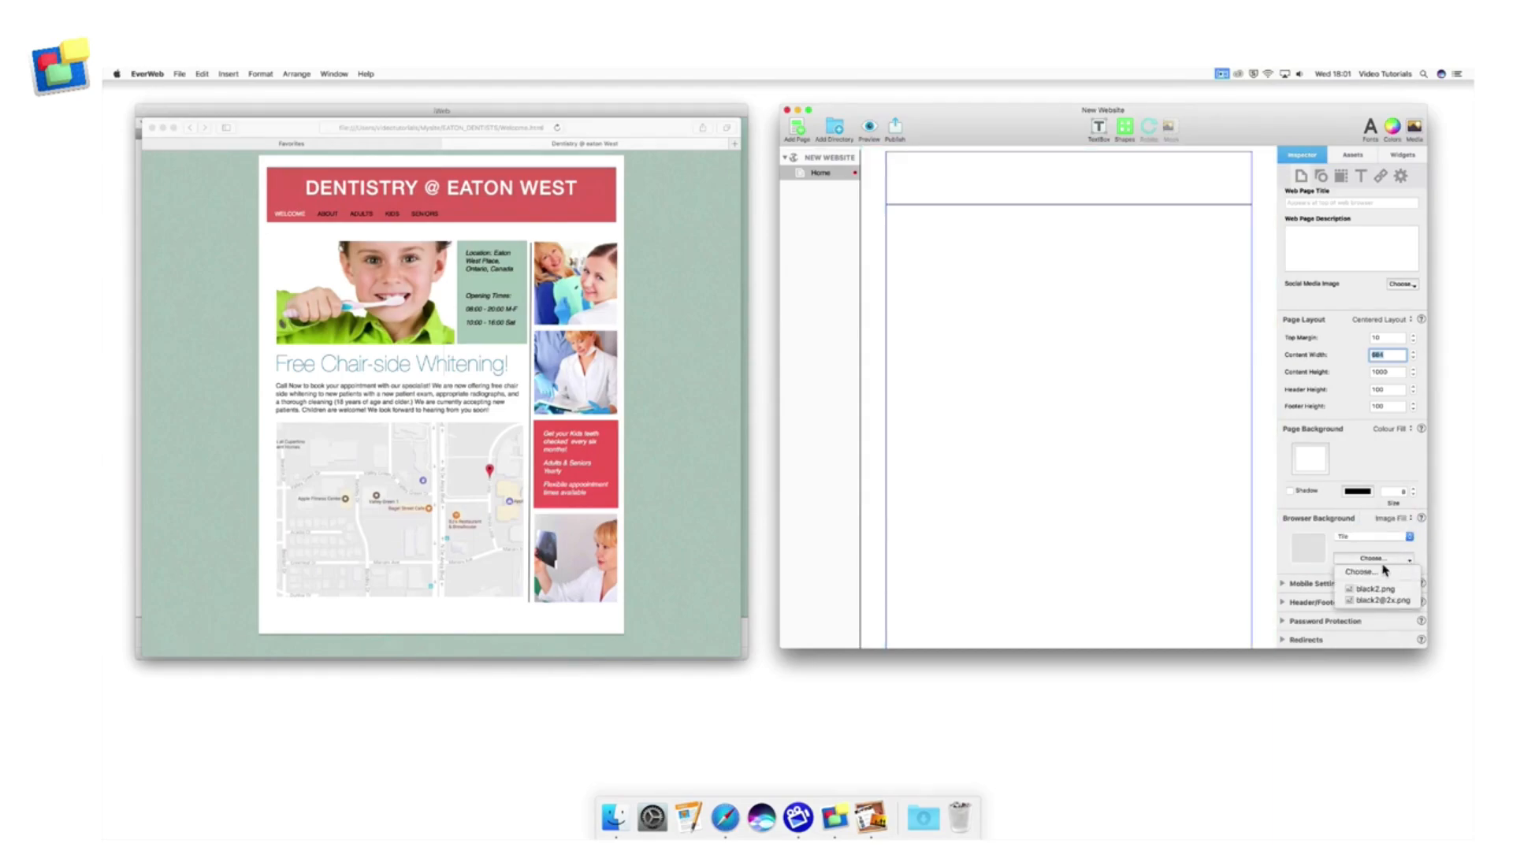
left_click(1387, 571)
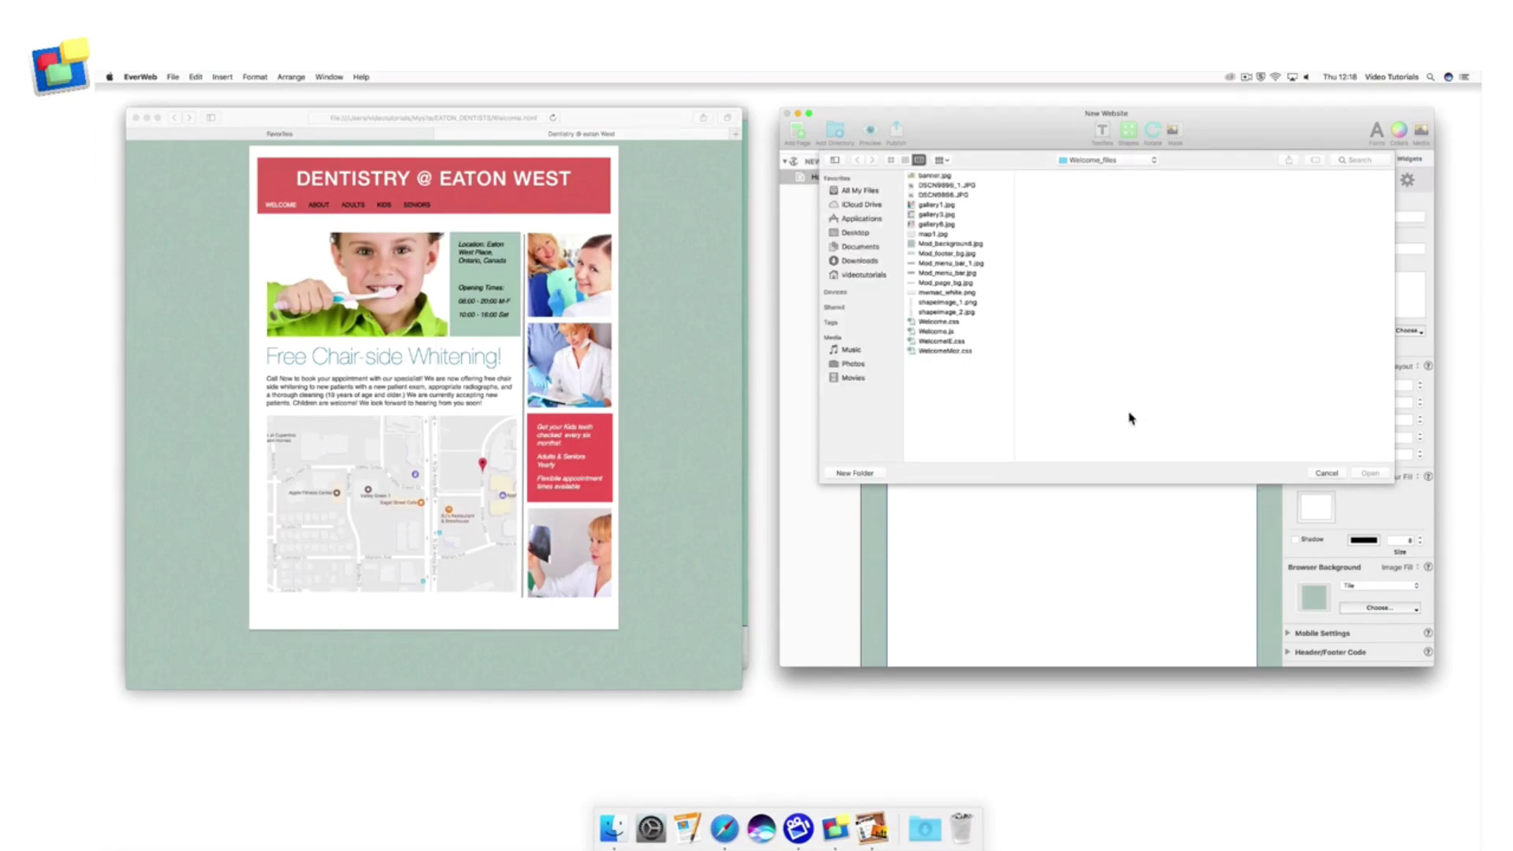
- Use Mod_background.jpg from the published site's Mysite/EATON_DENTISTS/Welcome_files folder as the browser background image
left_click(861, 276)
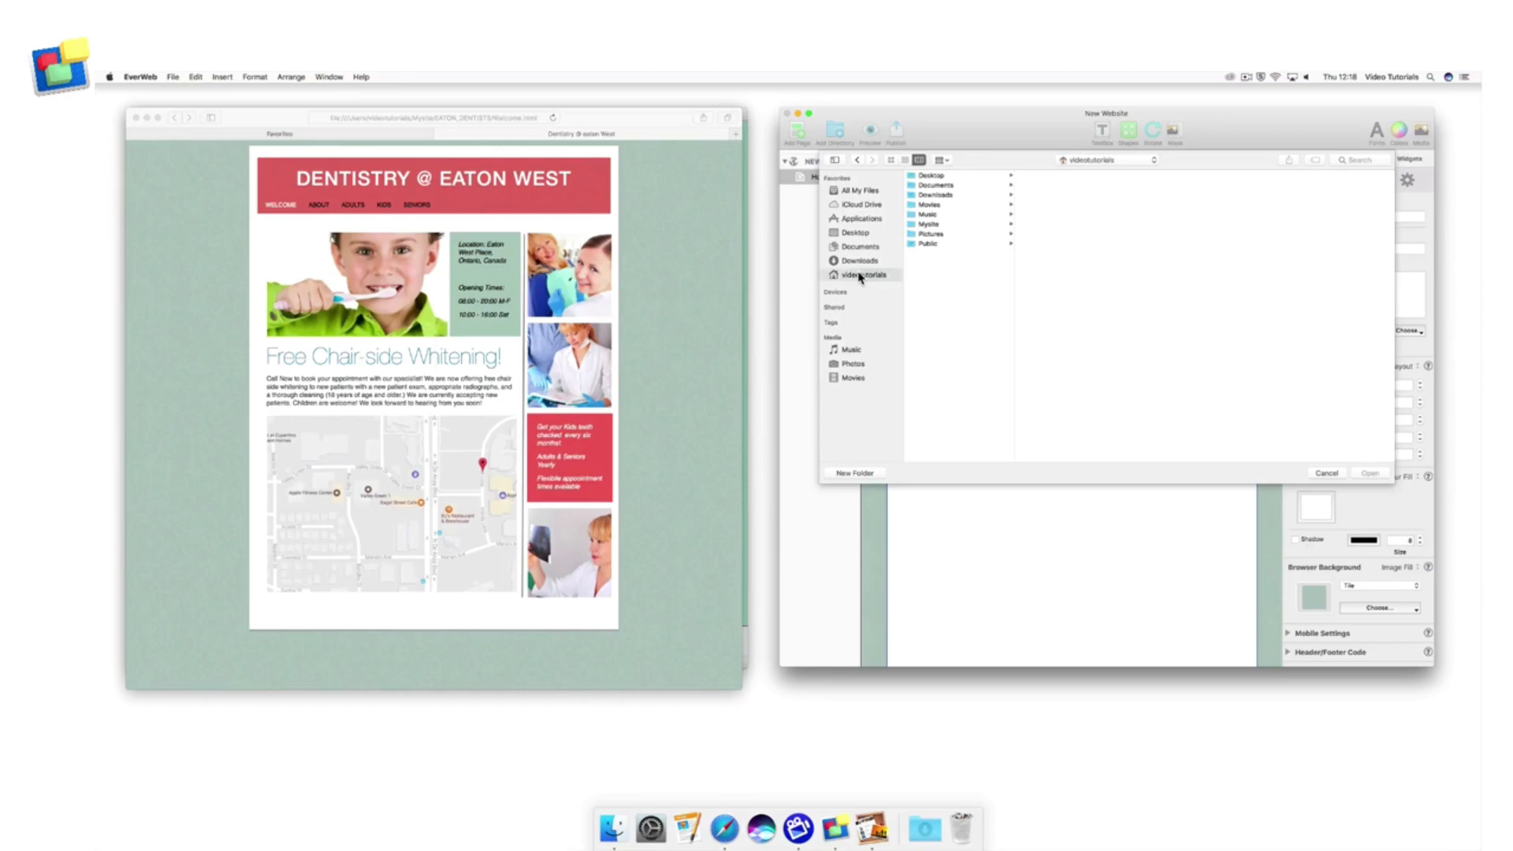
left_click(936, 225)
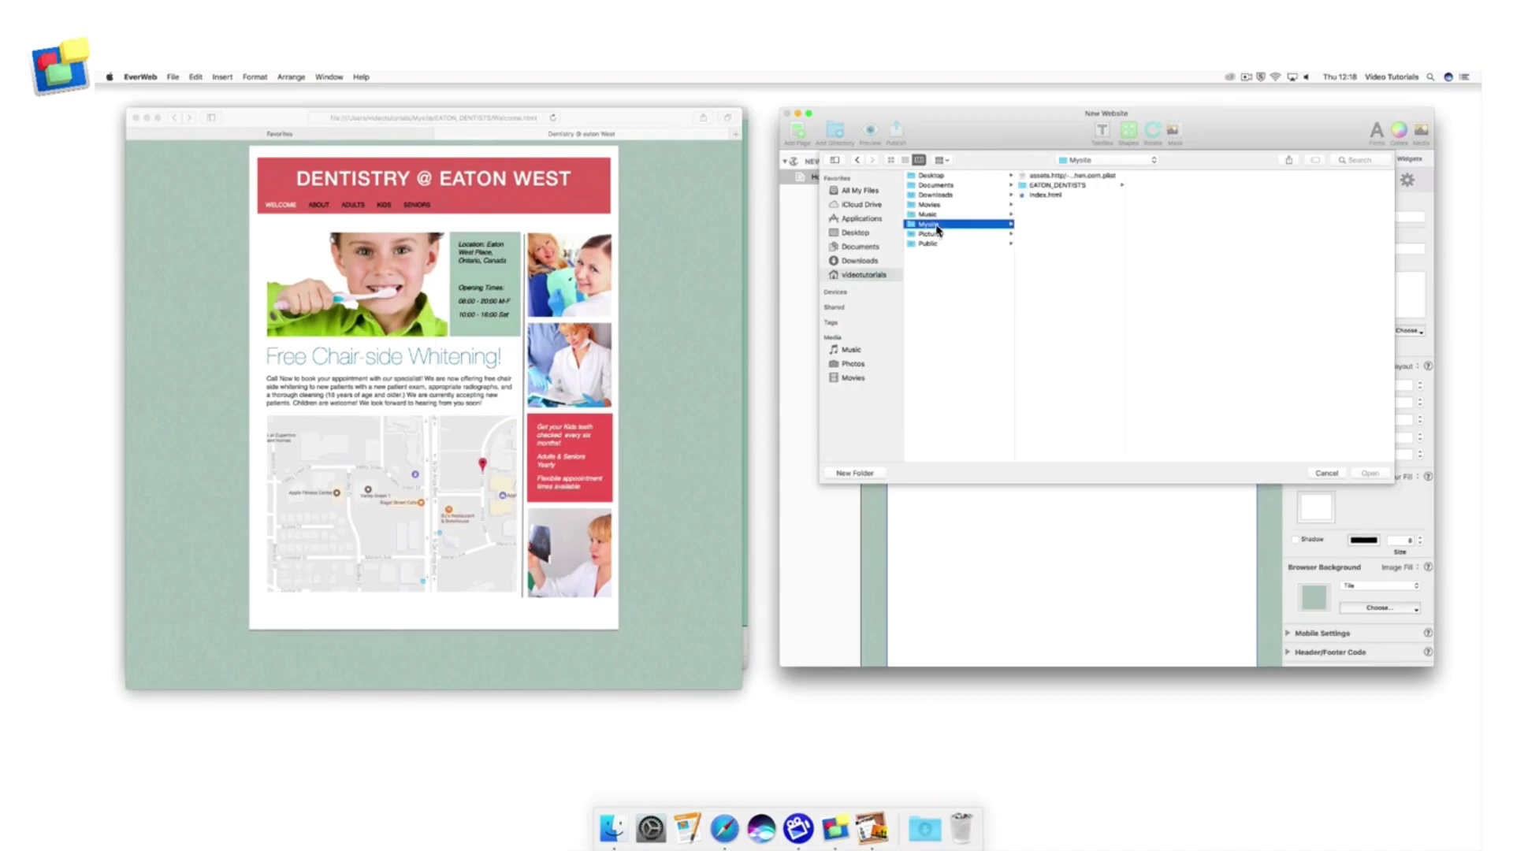
left_click(1086, 188)
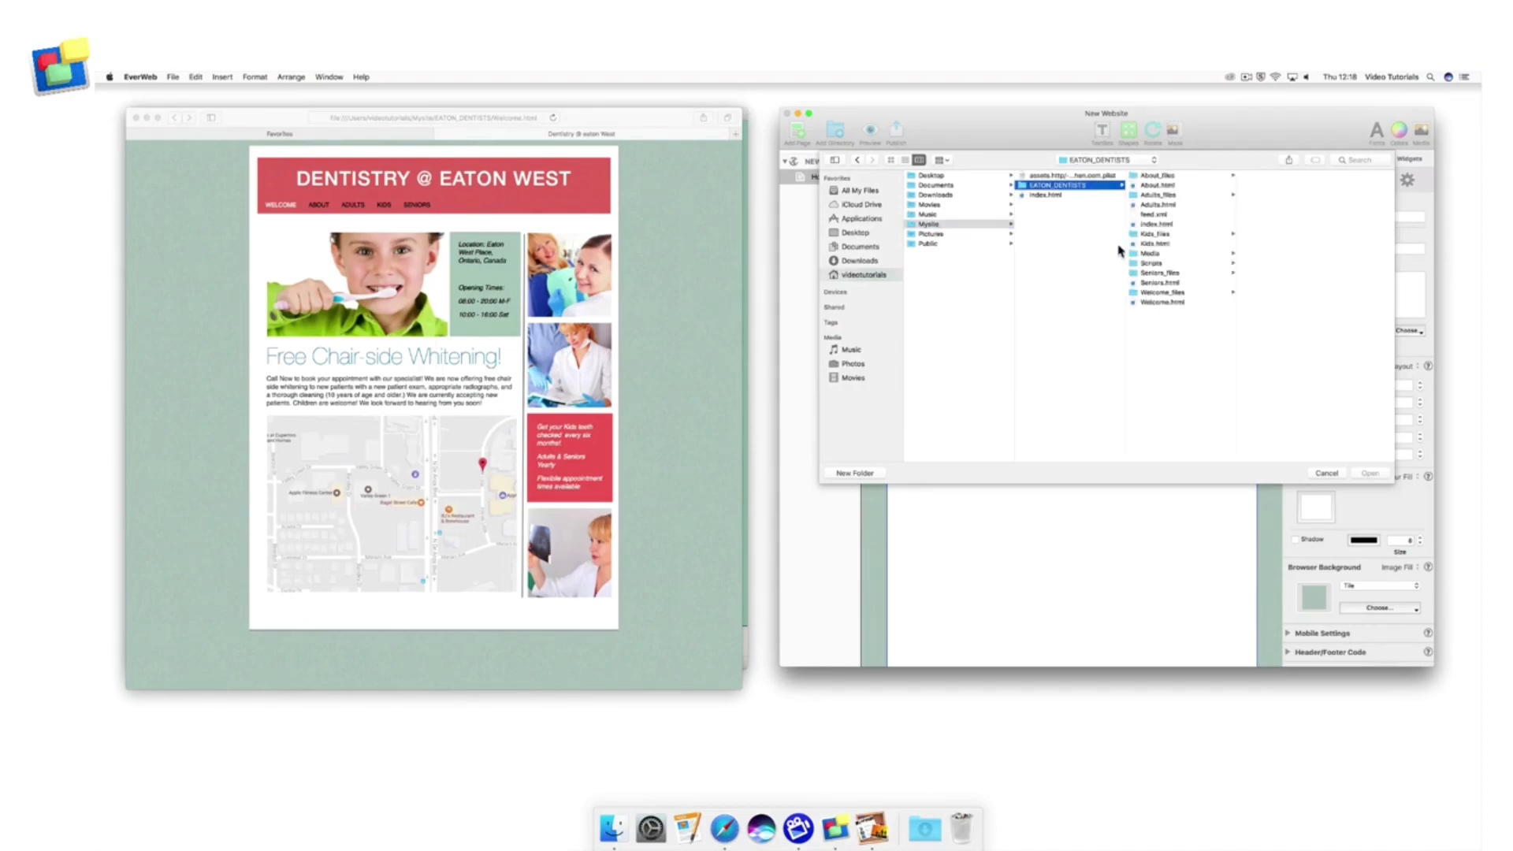
left_click(1155, 294)
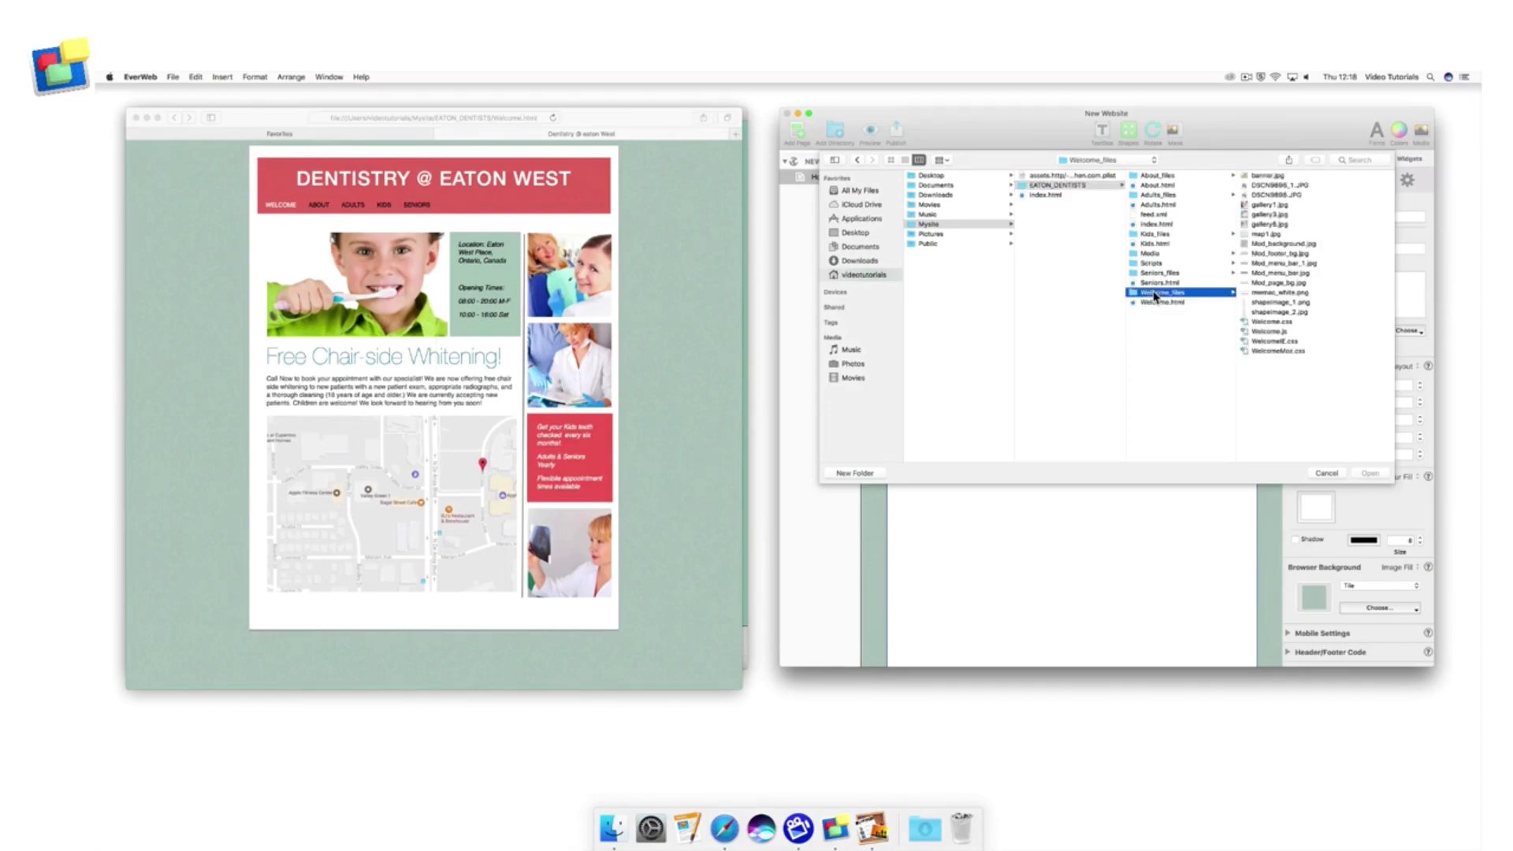
left_click(1283, 247)
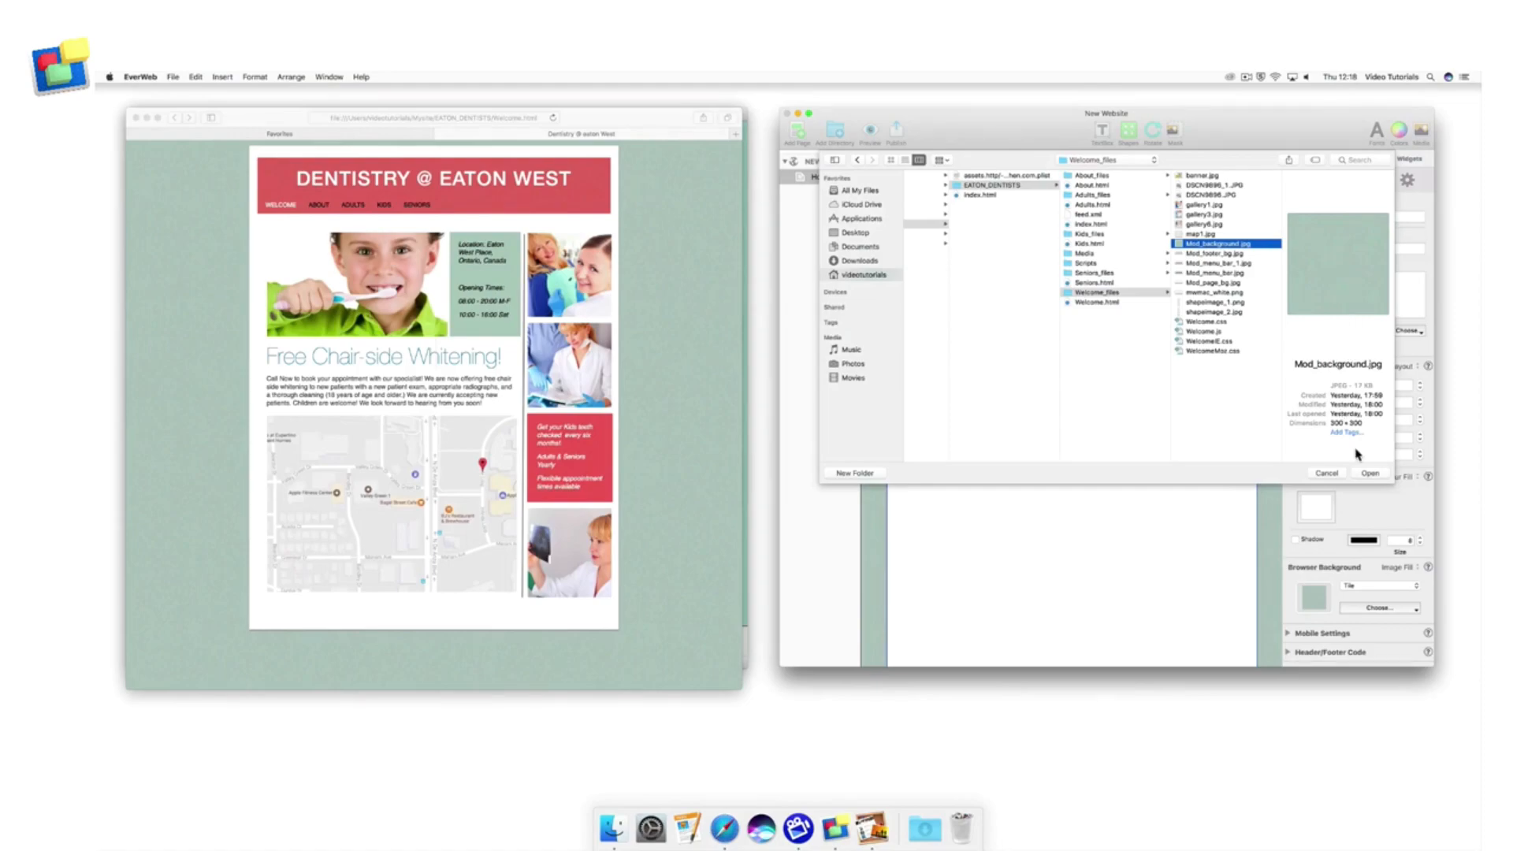
left_click(1368, 473)
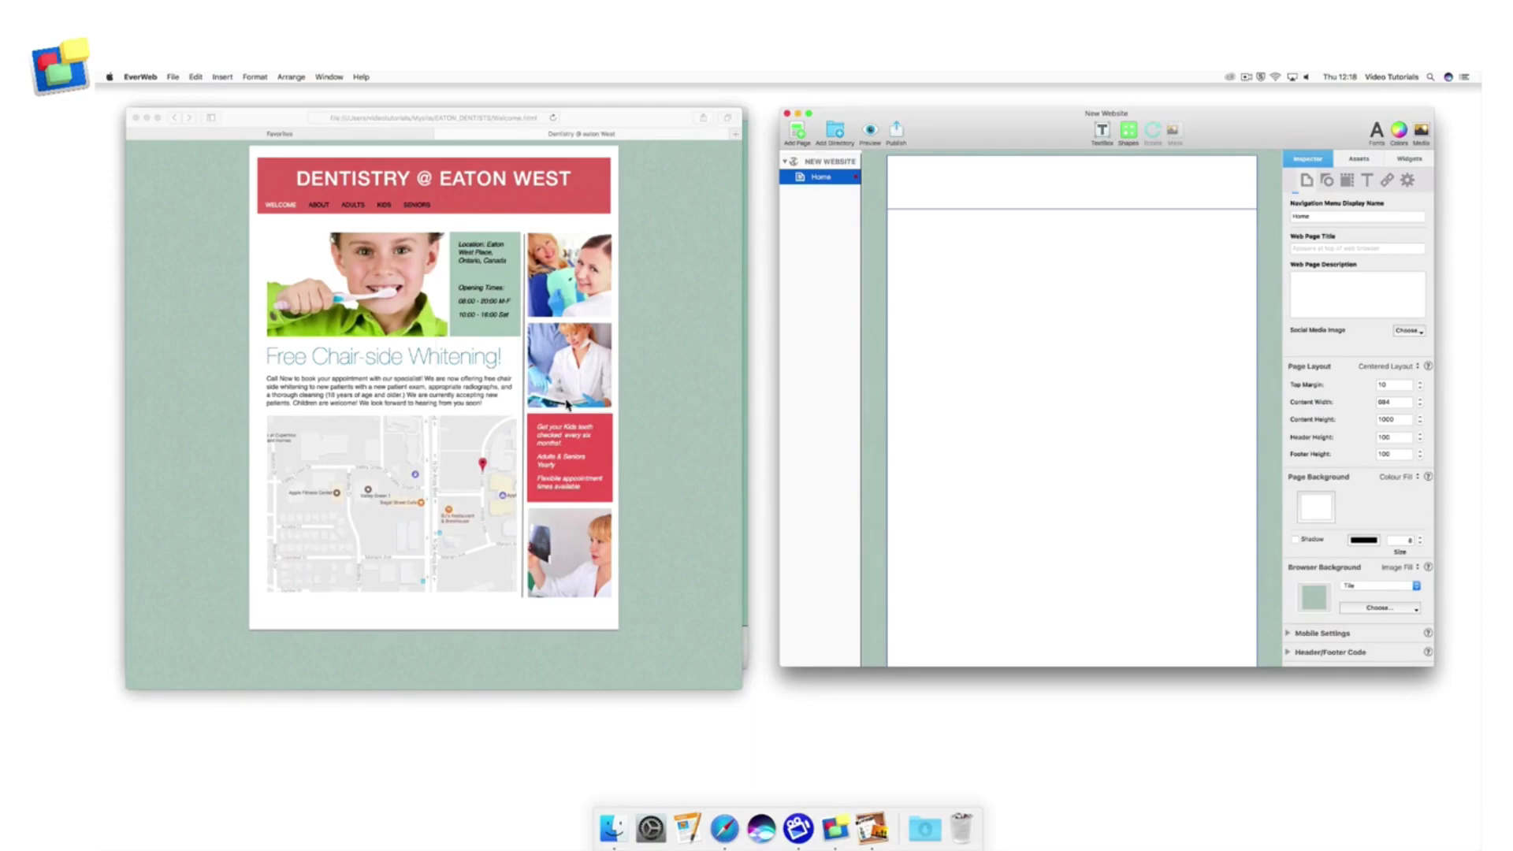
- Copy the boy's toothbrushing photo from the published page in Safari onto the EverWeb page, just below the header near the left margin
left_click(348, 284)
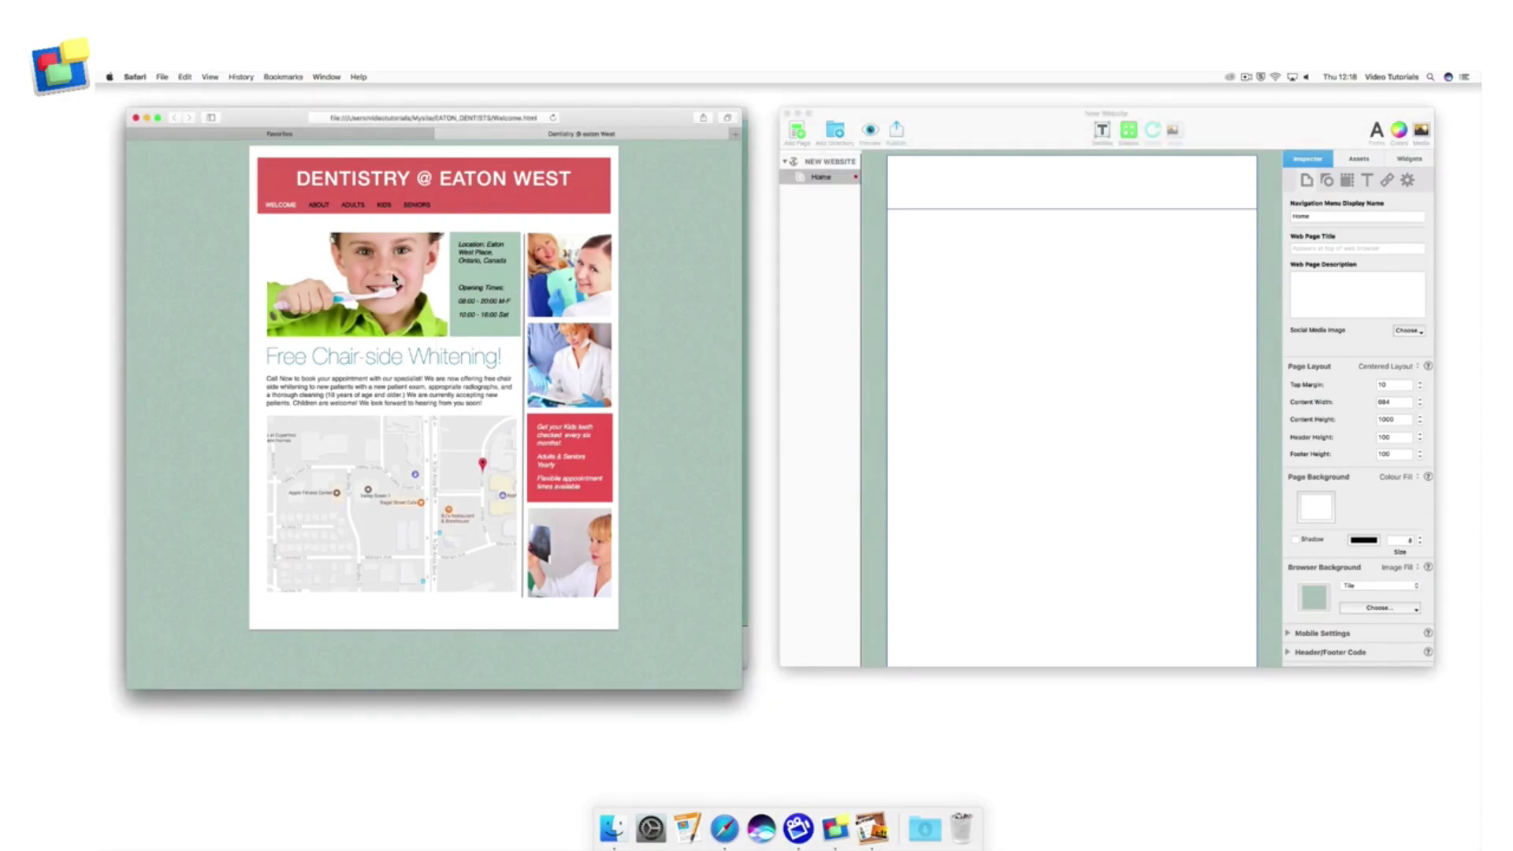
mouse_move(390, 278)
left_mouse_down()
mouse_move(1030, 283)
mouse_move(1019, 270)
left_mouse_up()
left_click(1019, 270)
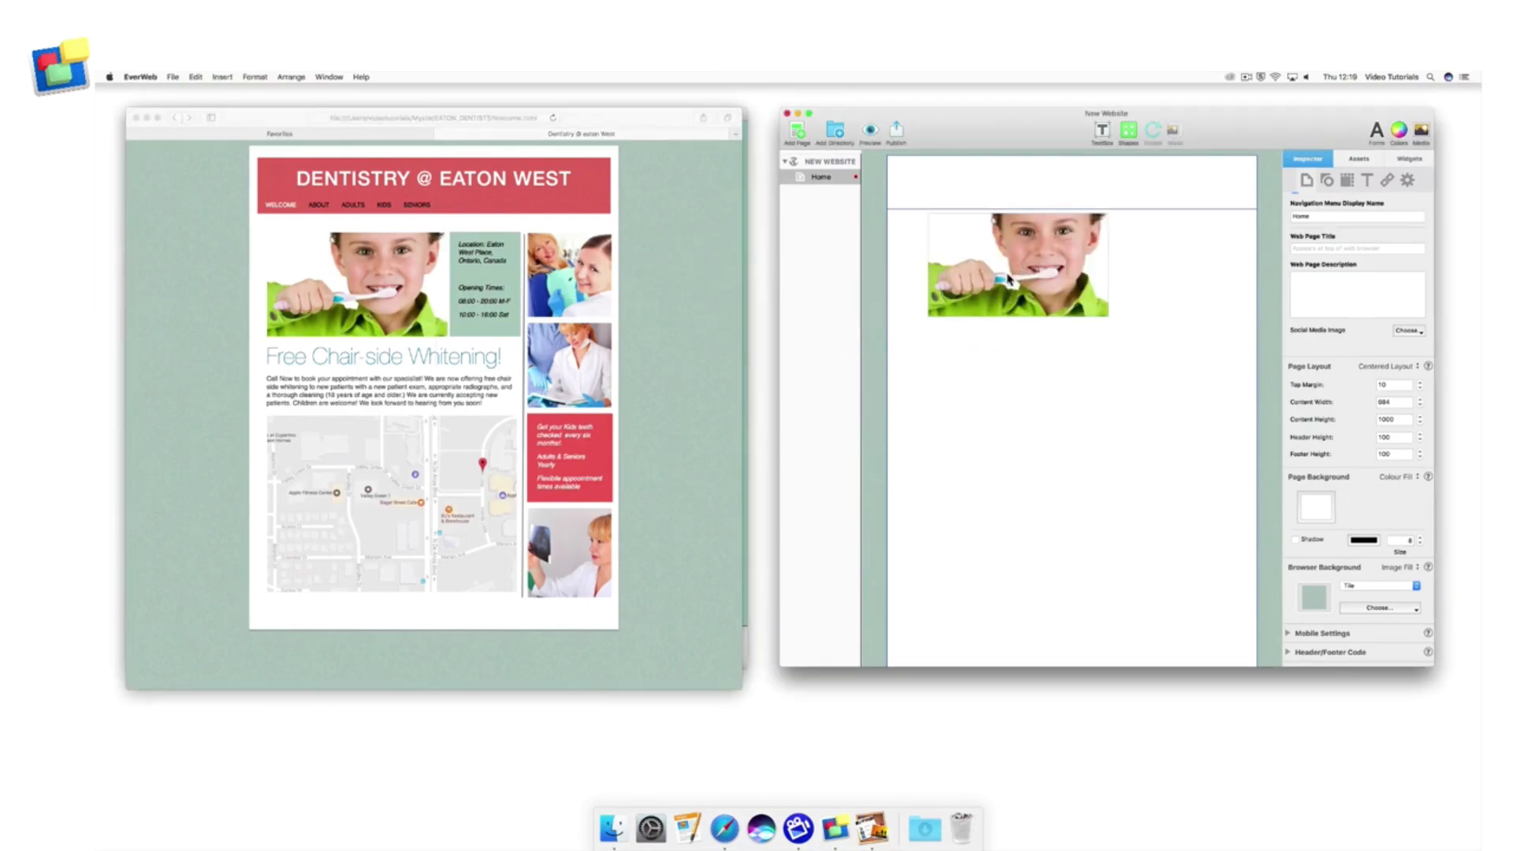
left_click(988, 285)
left_click_drag(987, 285, 957, 290)
- Bring the three right-column dentist photos from the Safari page into EverWeb and place them down the page's right side
left_click(590, 280)
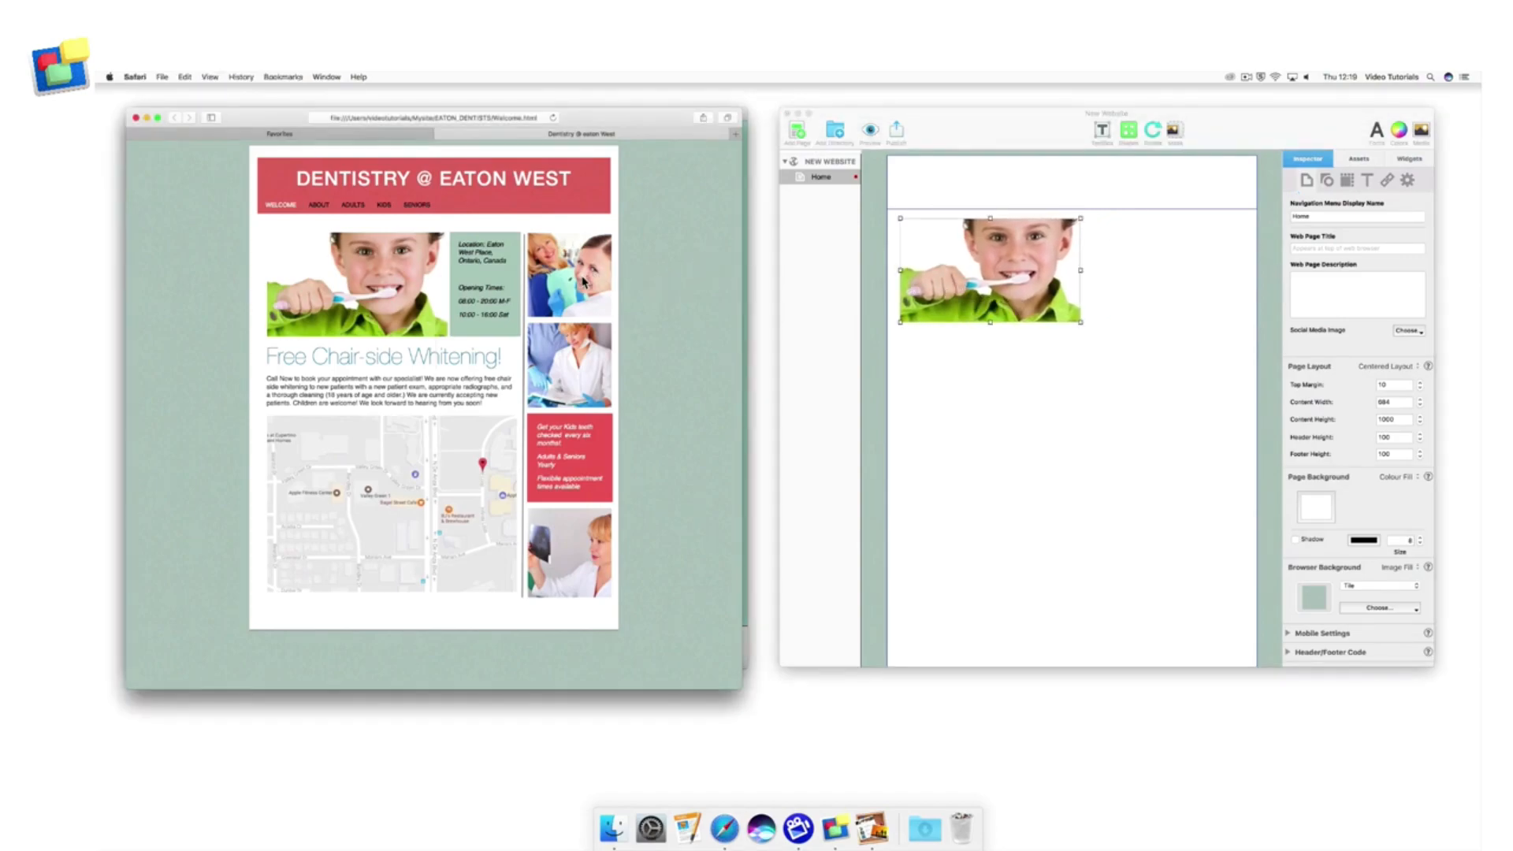
left_click_drag(584, 281, 1210, 265)
left_click_drag(568, 356, 1091, 361)
left_click_drag(1170, 367, 1185, 371)
left_click_drag(584, 560, 1195, 593)
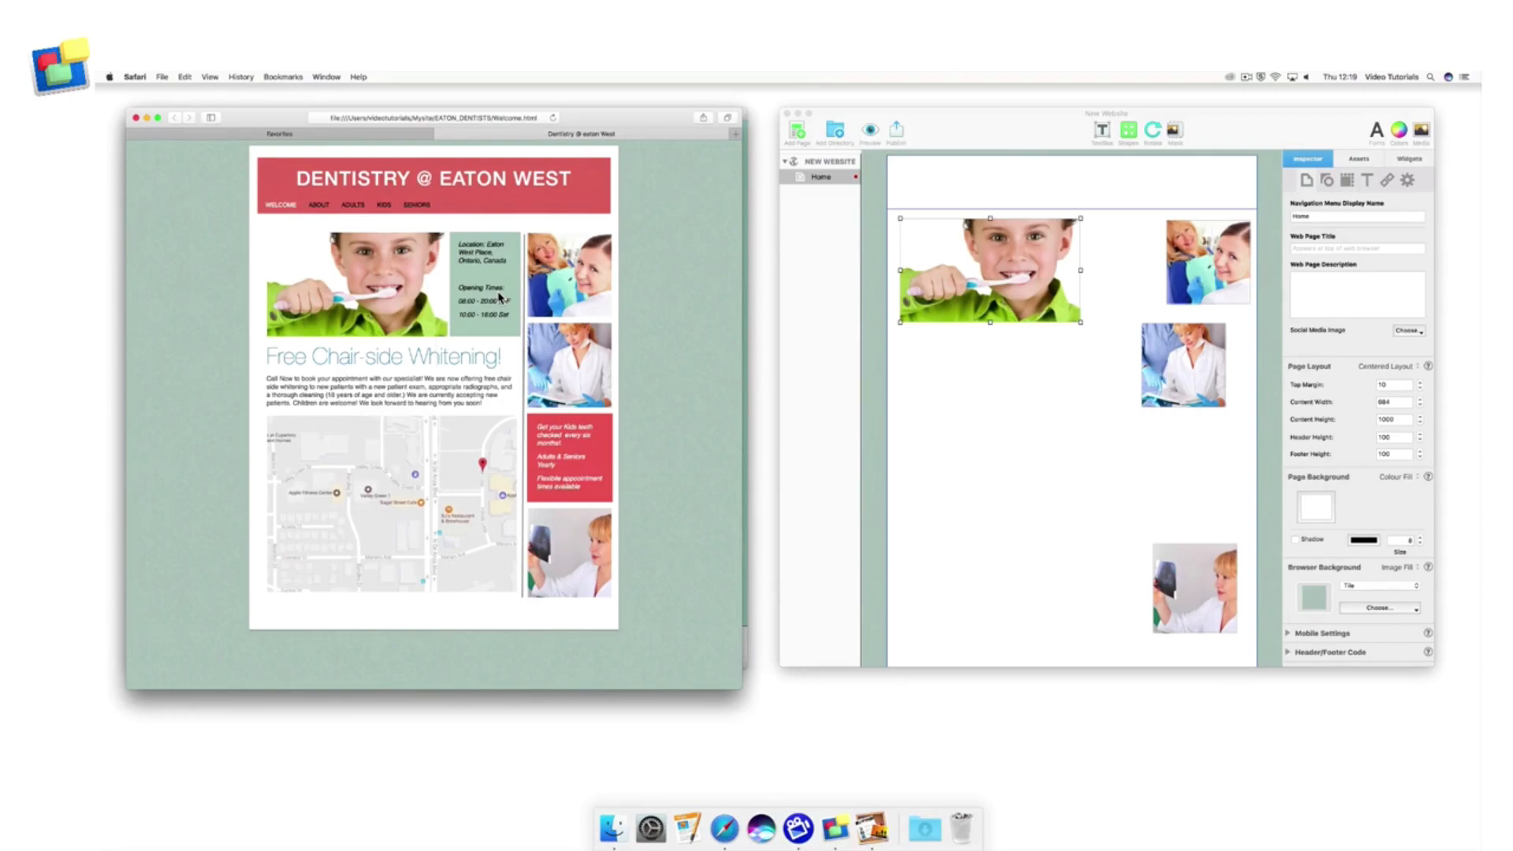
- Add a rectangle shape and fit it between the boy's photo and the first right-column photo
left_click(1131, 137)
left_click(1131, 137)
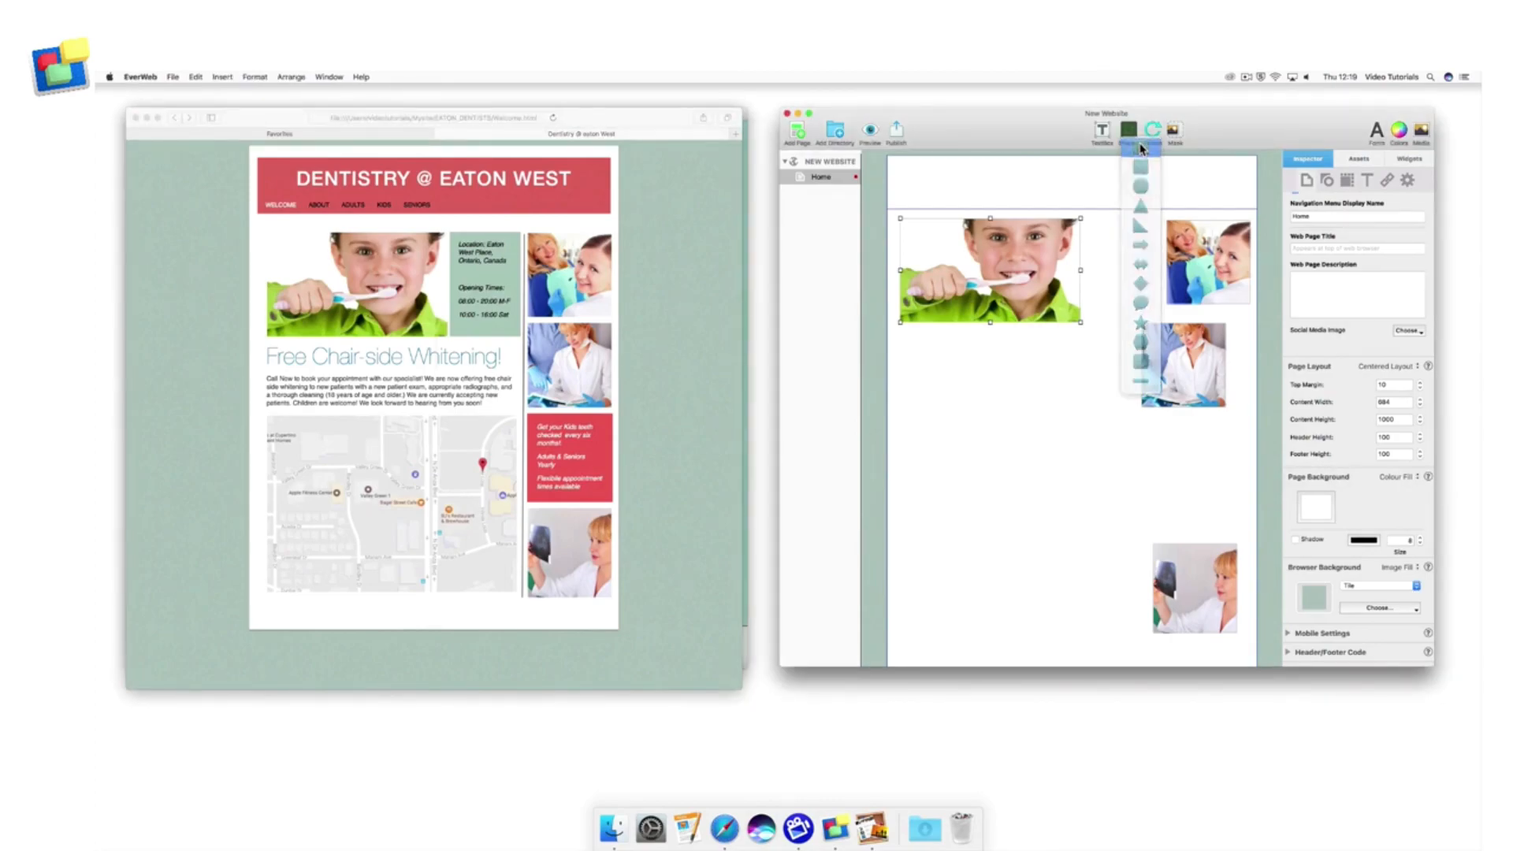
left_click(1139, 150)
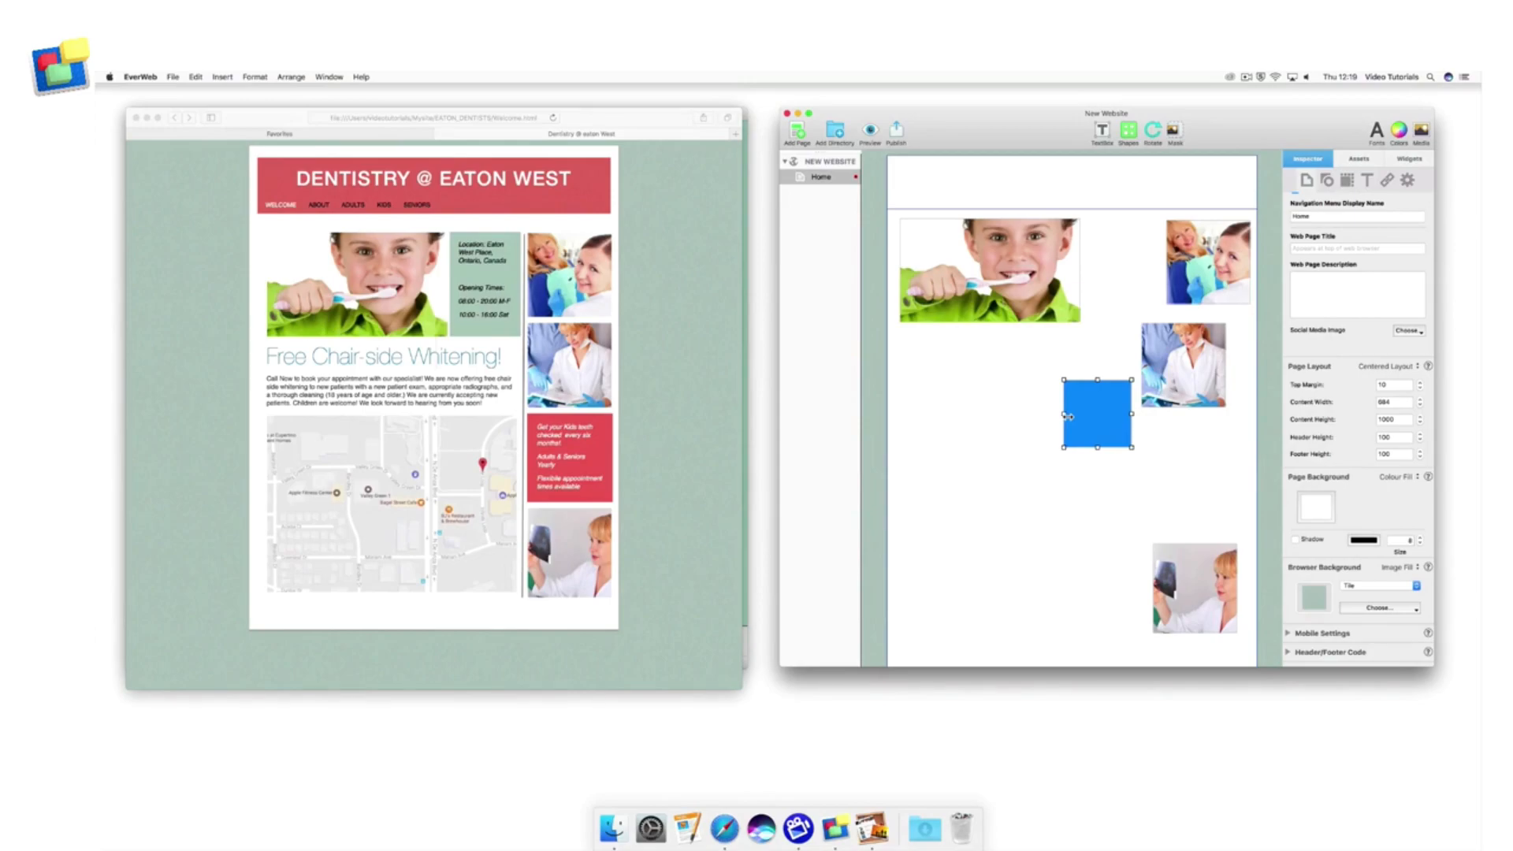
left_click_drag(1088, 415, 1162, 307)
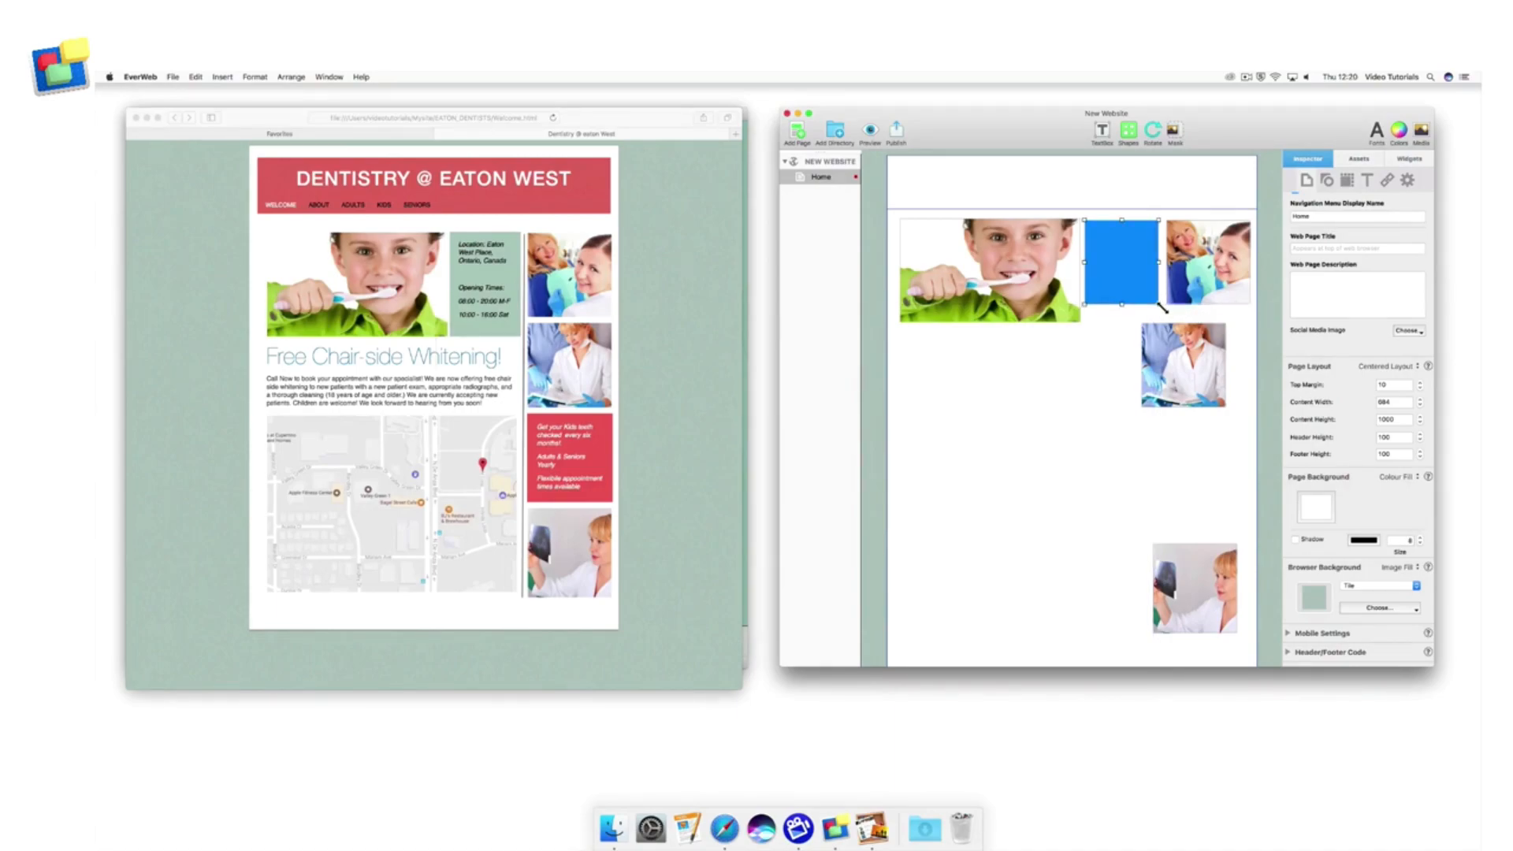
- Duplicate the rectangle and place the copy in the right column between the second and third dentist photos
key("super+c")
key("super+v")
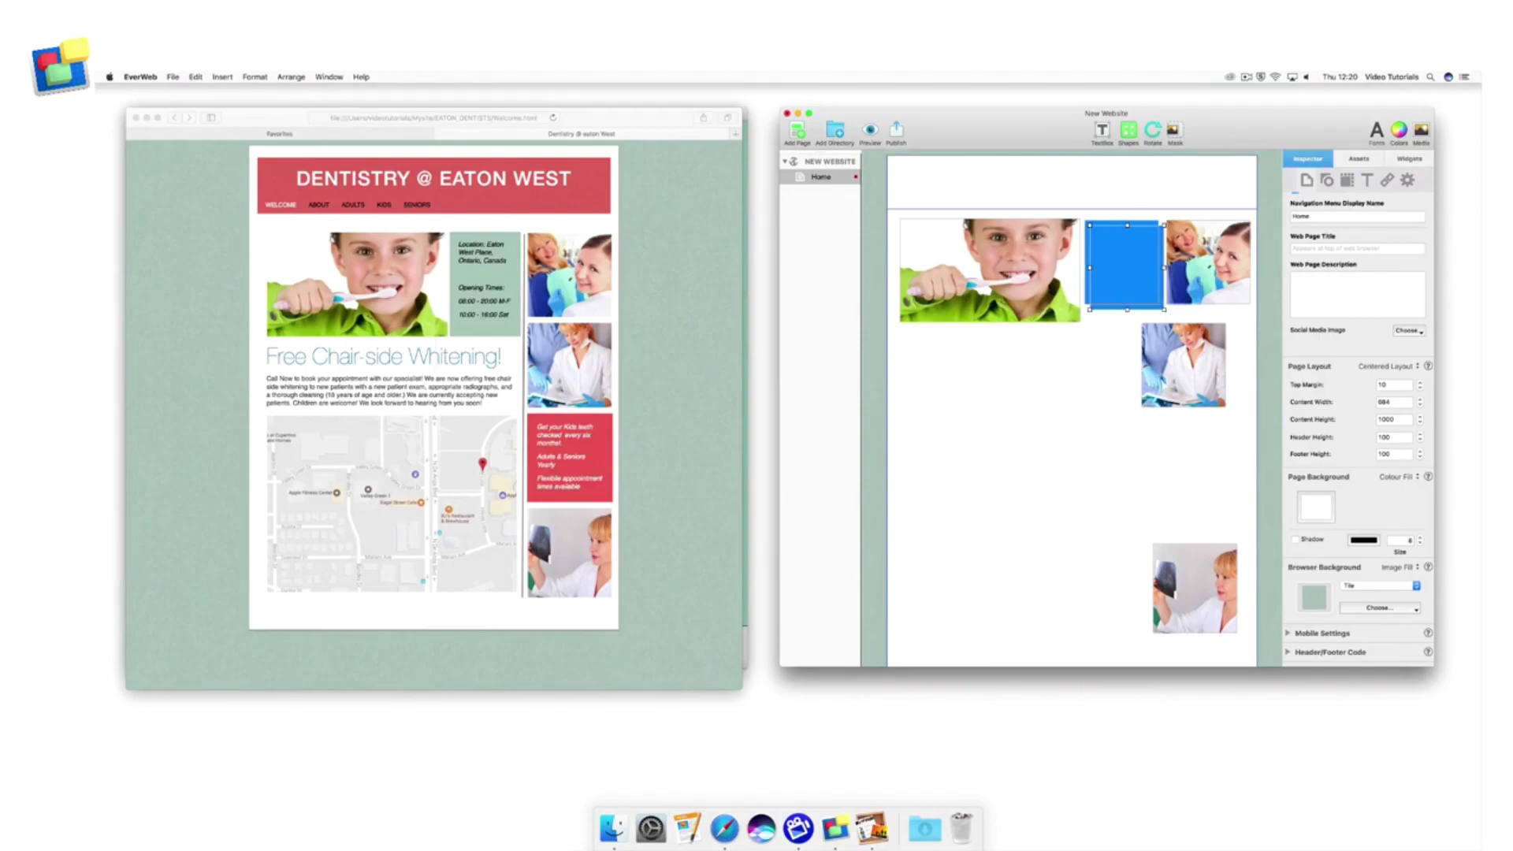
left_click_drag(1146, 285, 1236, 435)
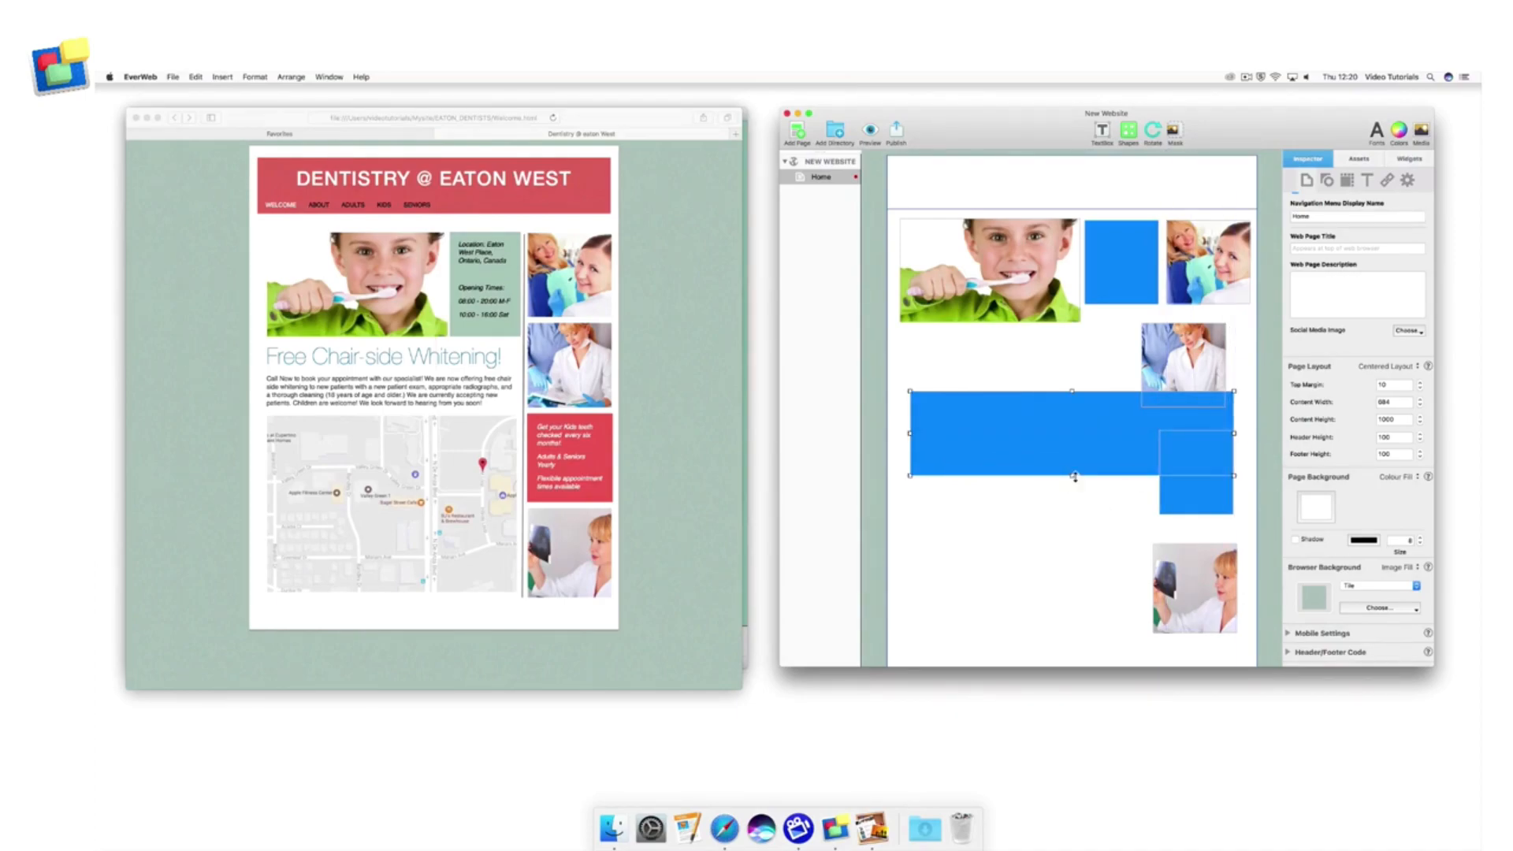
- Flatten the page-wide rectangle into a thin banner and move it into the header area
left_click_drag(1074, 478, 1079, 444)
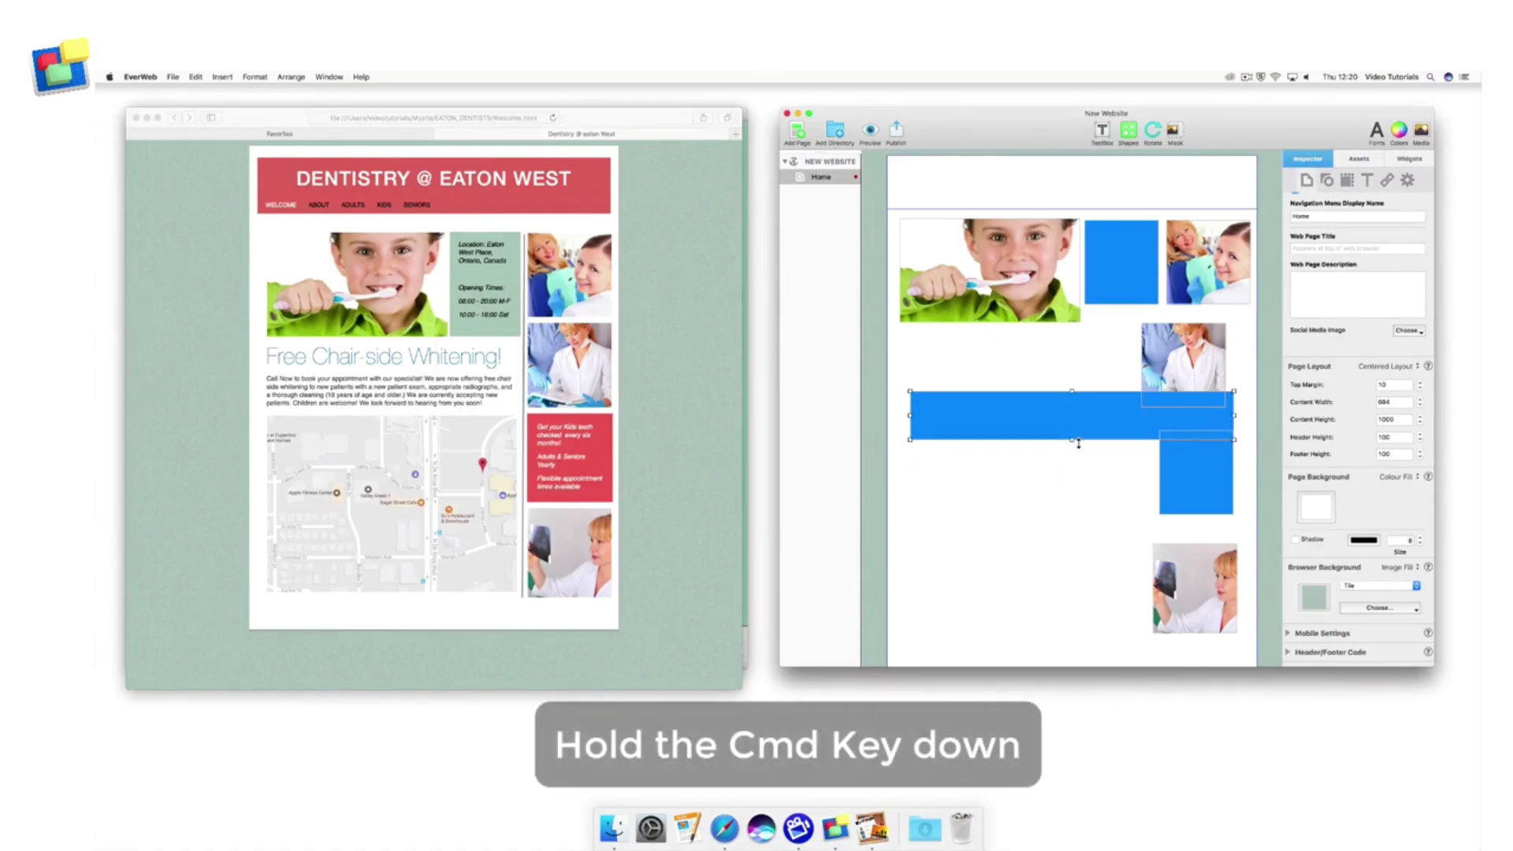
left_click_drag(1069, 420, 1064, 184)
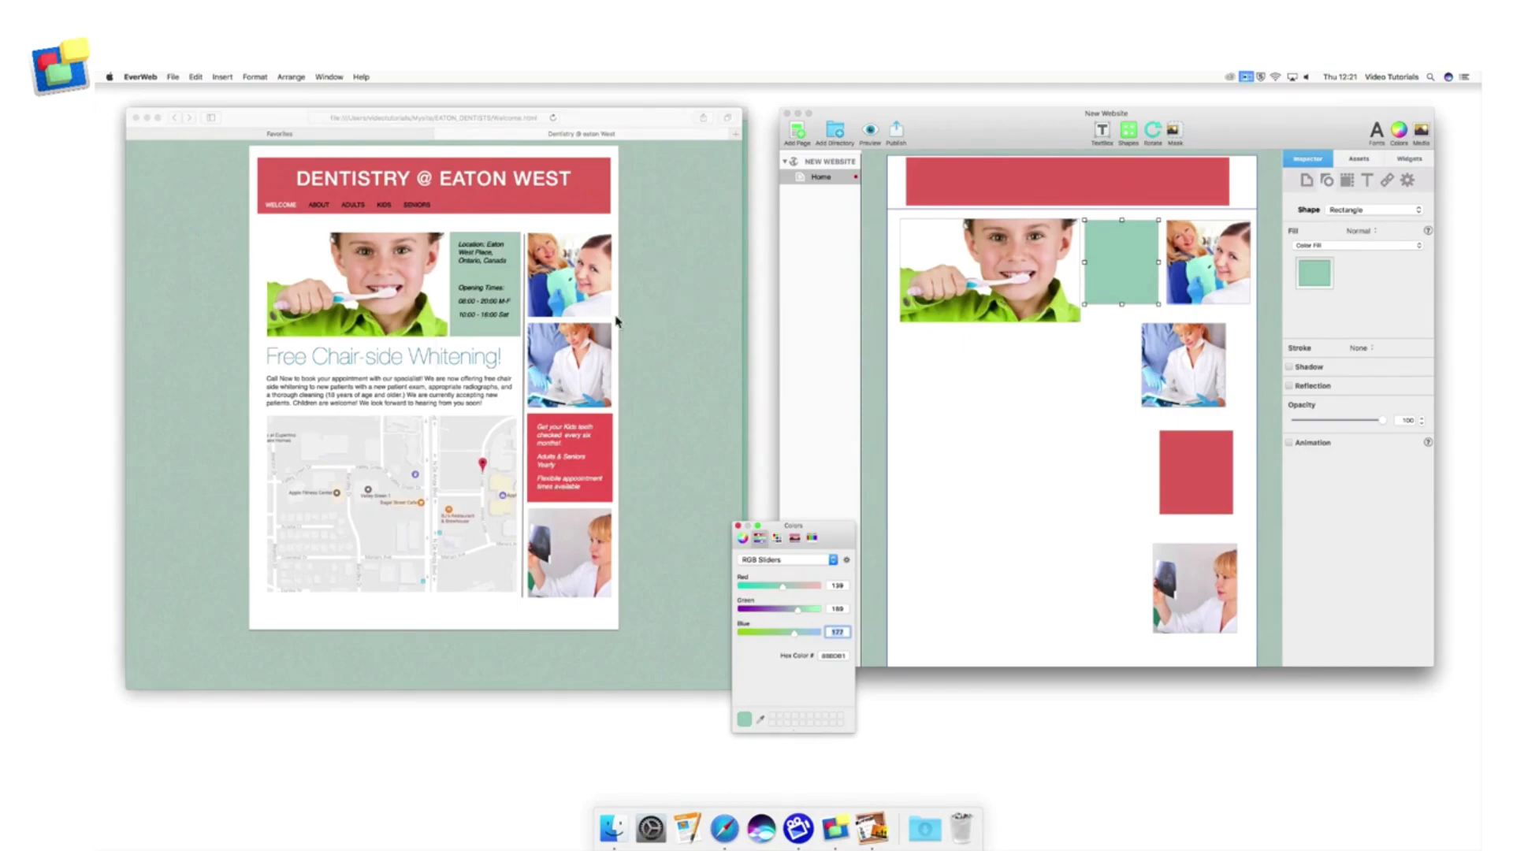
- Copy the "Free Chair-side Whitening!" heading from the Safari page into EverWeb and stretch it onto one line beneath the boy's photo
left_click(498, 364)
left_click_drag(500, 358, 270, 347)
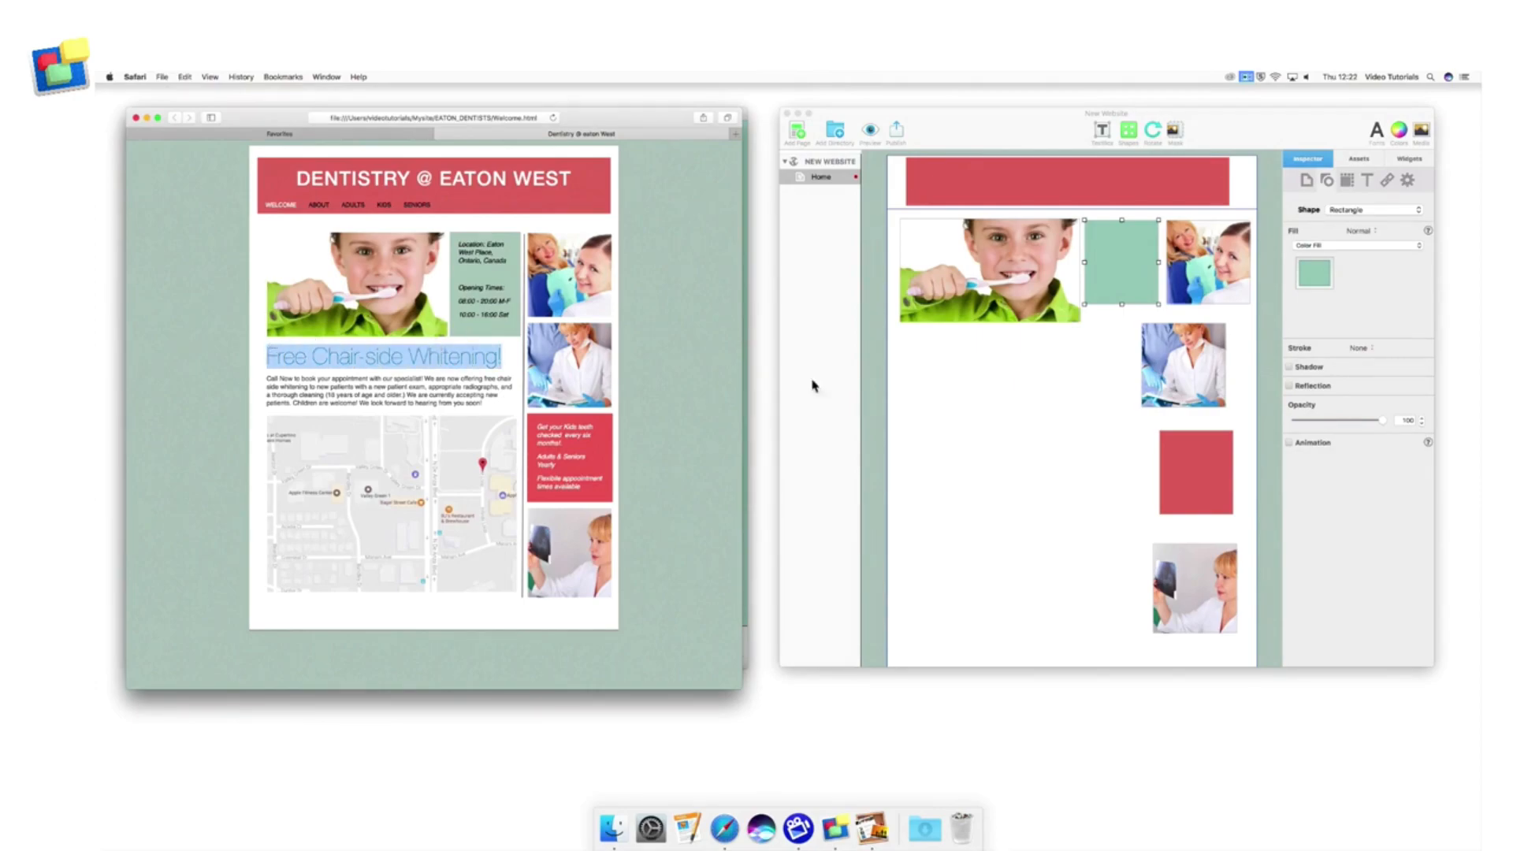
left_click(931, 385)
left_click(931, 384)
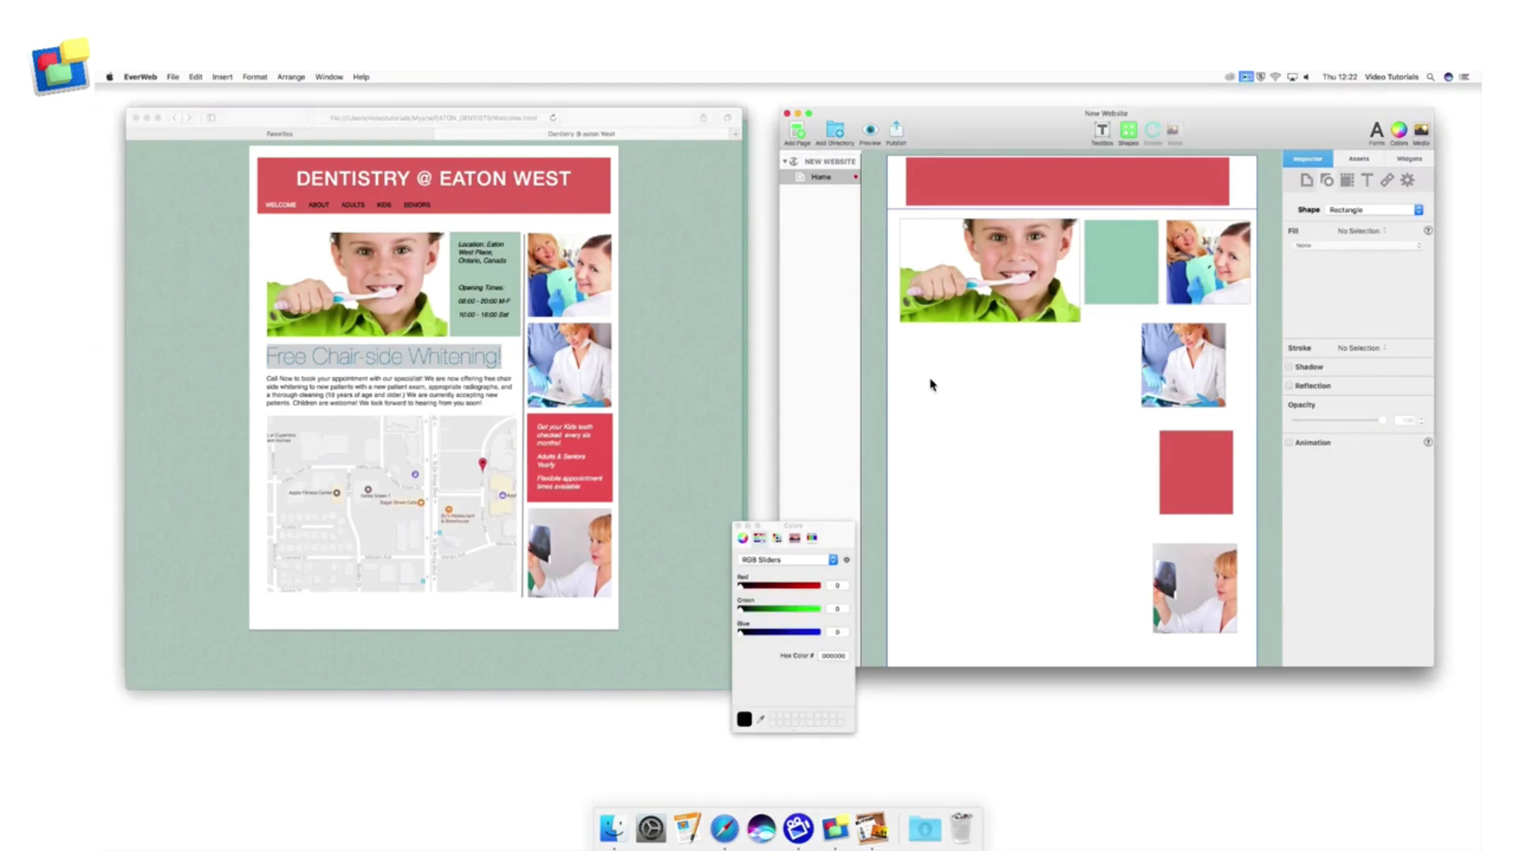
key("super+v")
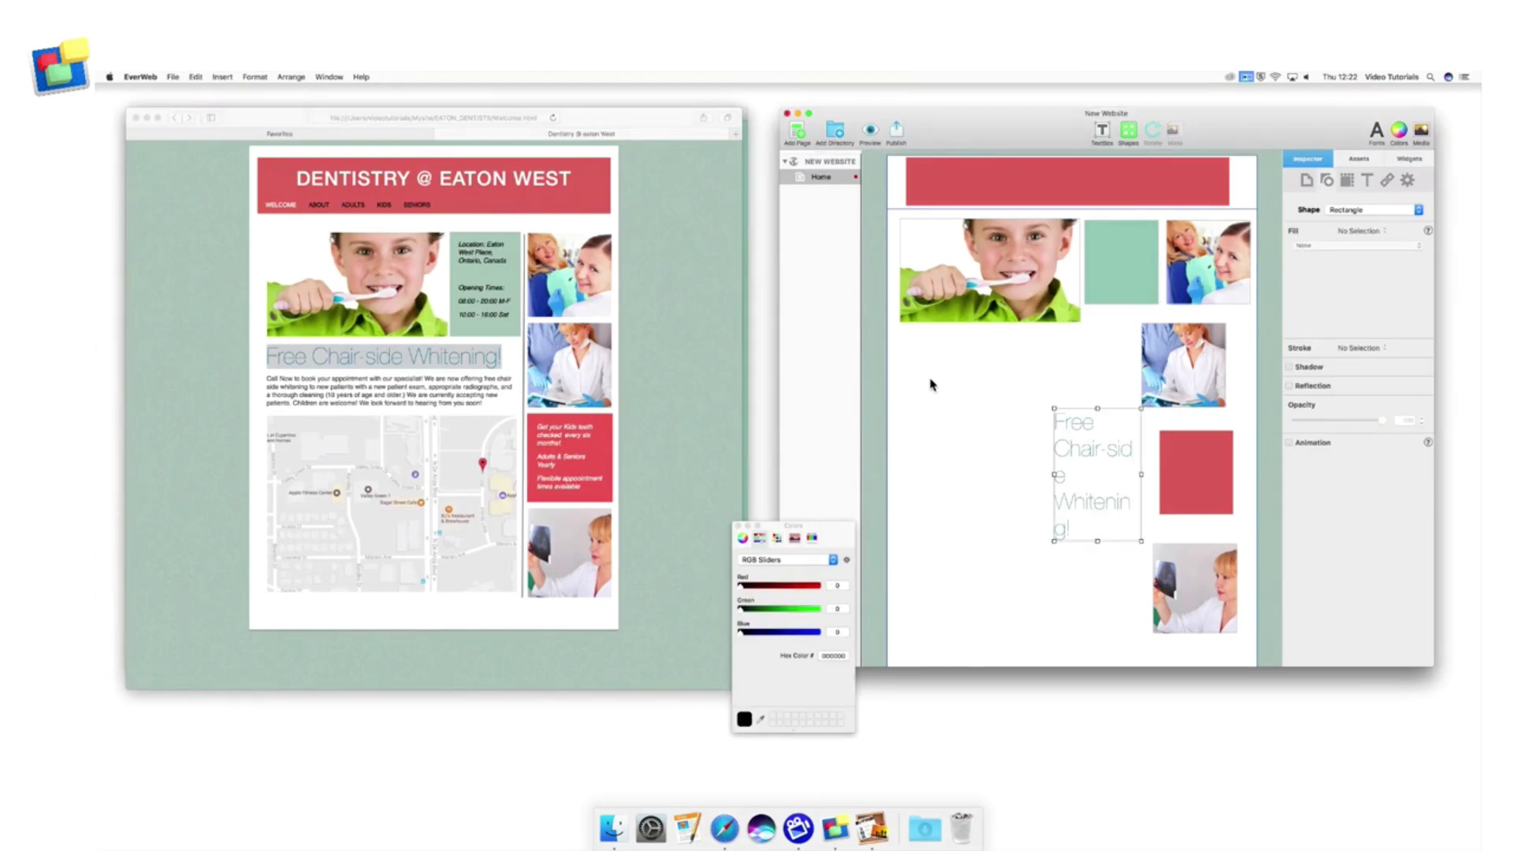
left_click_drag(1099, 479, 946, 404)
left_click_drag(990, 468, 1139, 367)
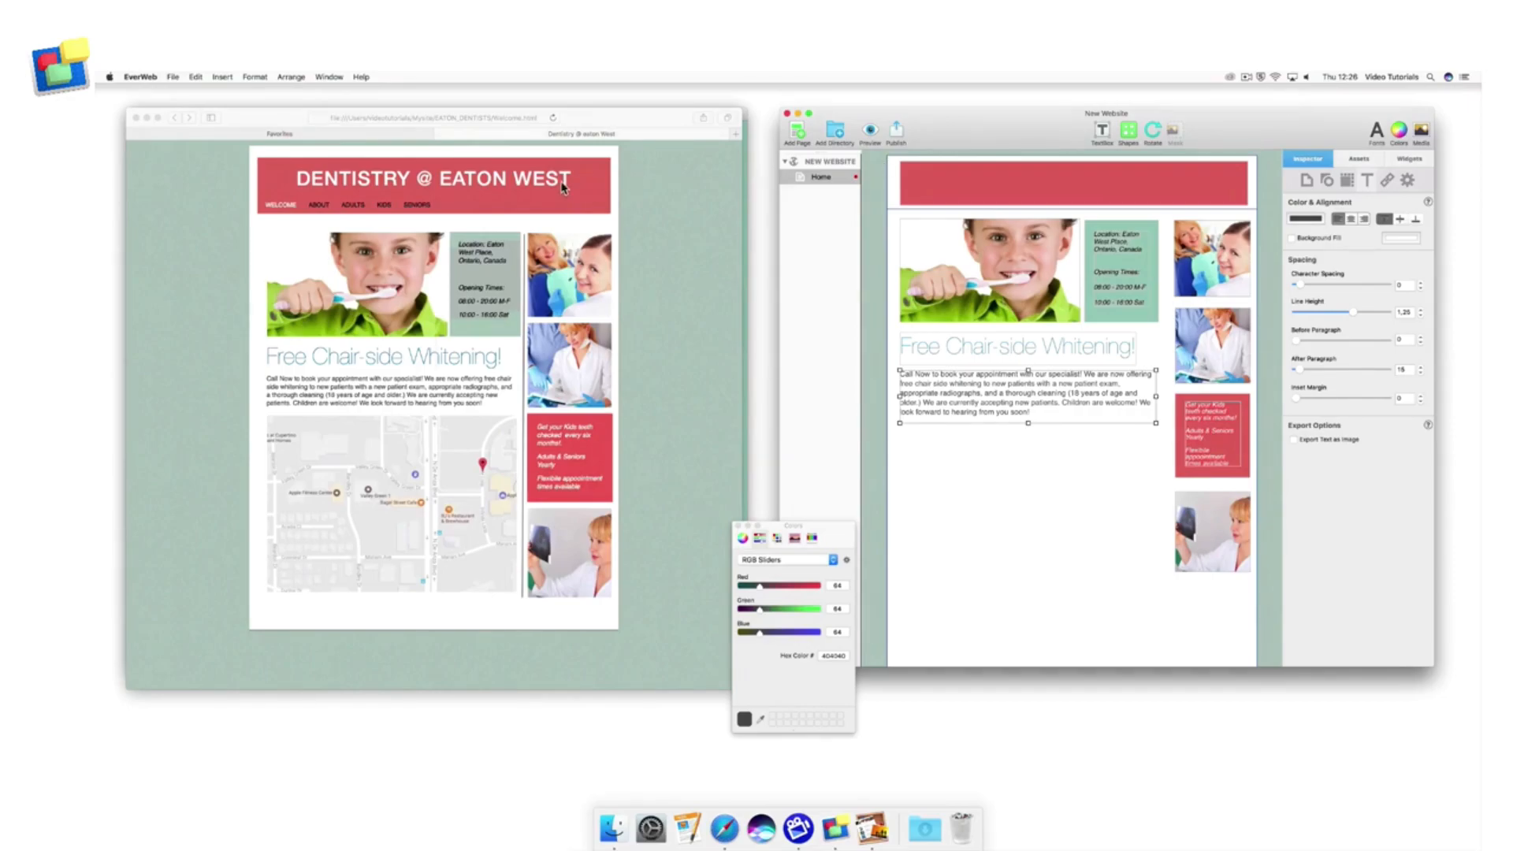
- Copy the "DENTISTRY @ EATON WEST" title from the Safari page and paste it onto the EverWeb page
left_click(568, 187)
left_click_drag(569, 183, 288, 183)
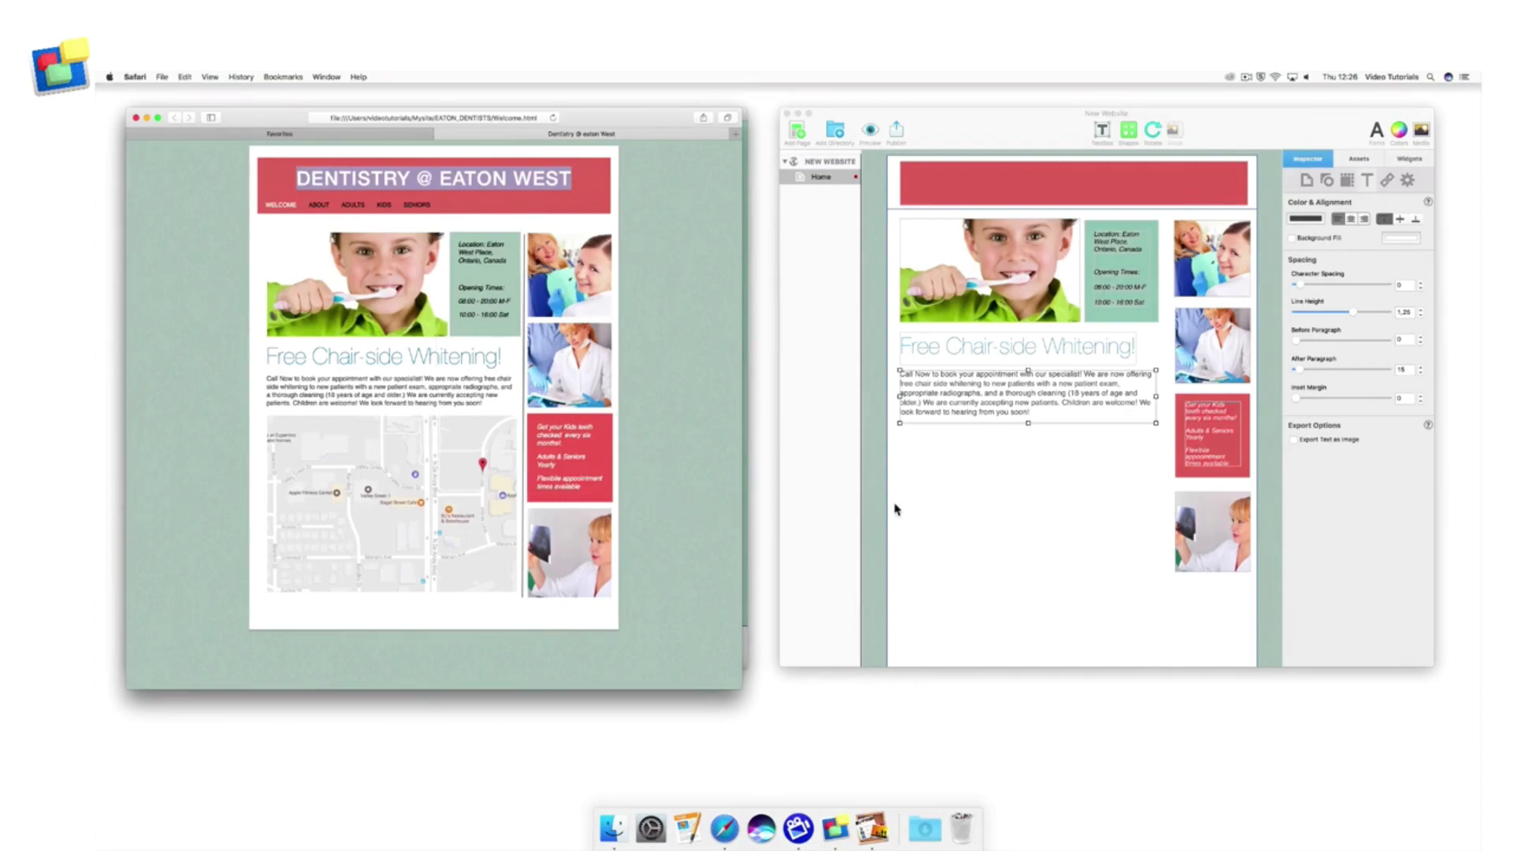
left_click(849, 521)
left_click(963, 494)
key("super+v")
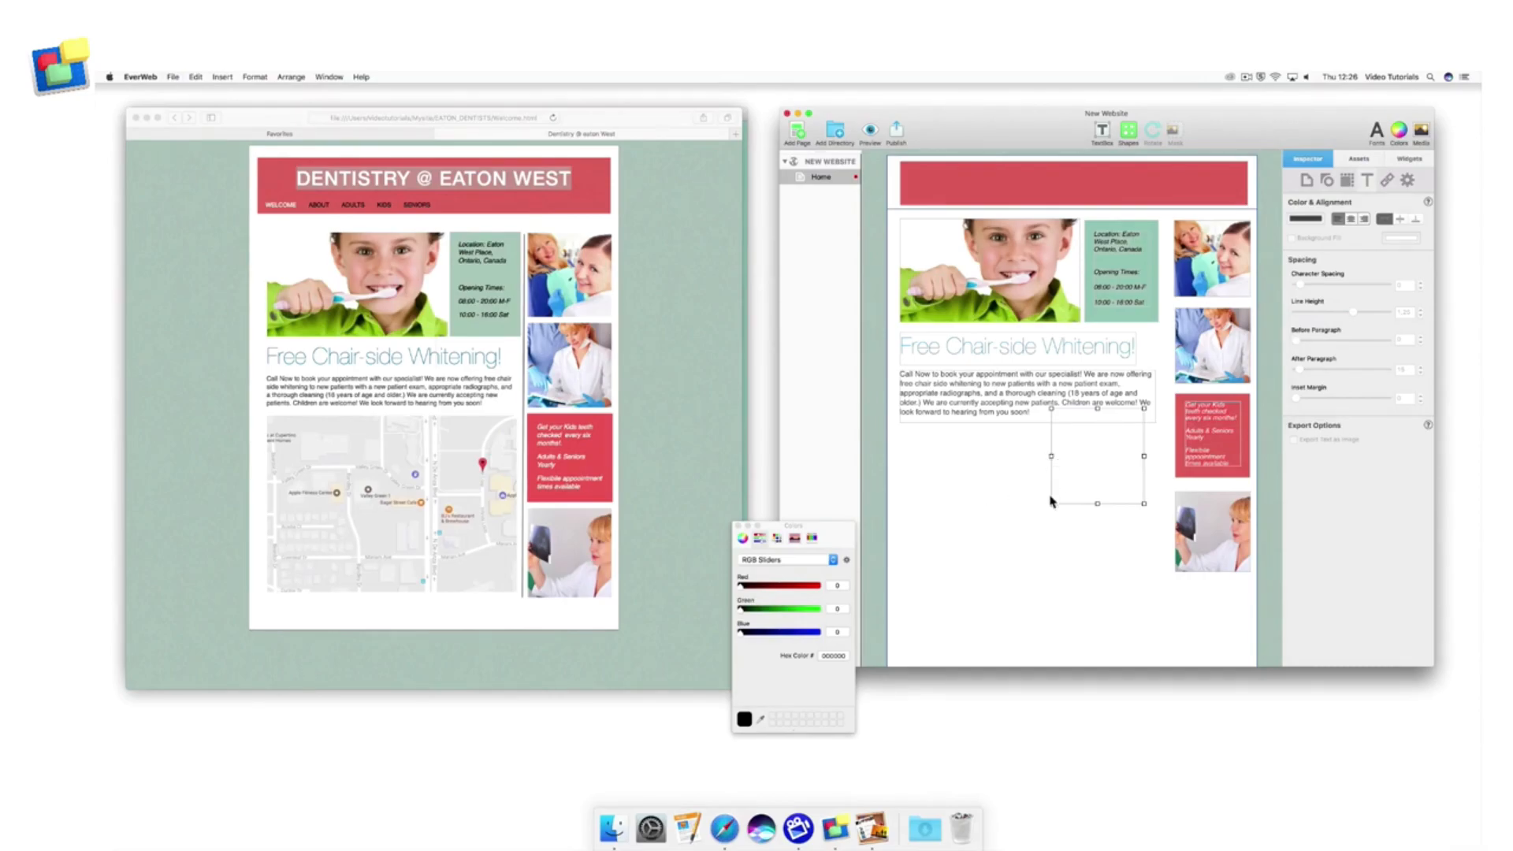
- Move the pasted title into the red header banner, resize its text box to fit one line and centre it
left_click_drag(1052, 499, 912, 455)
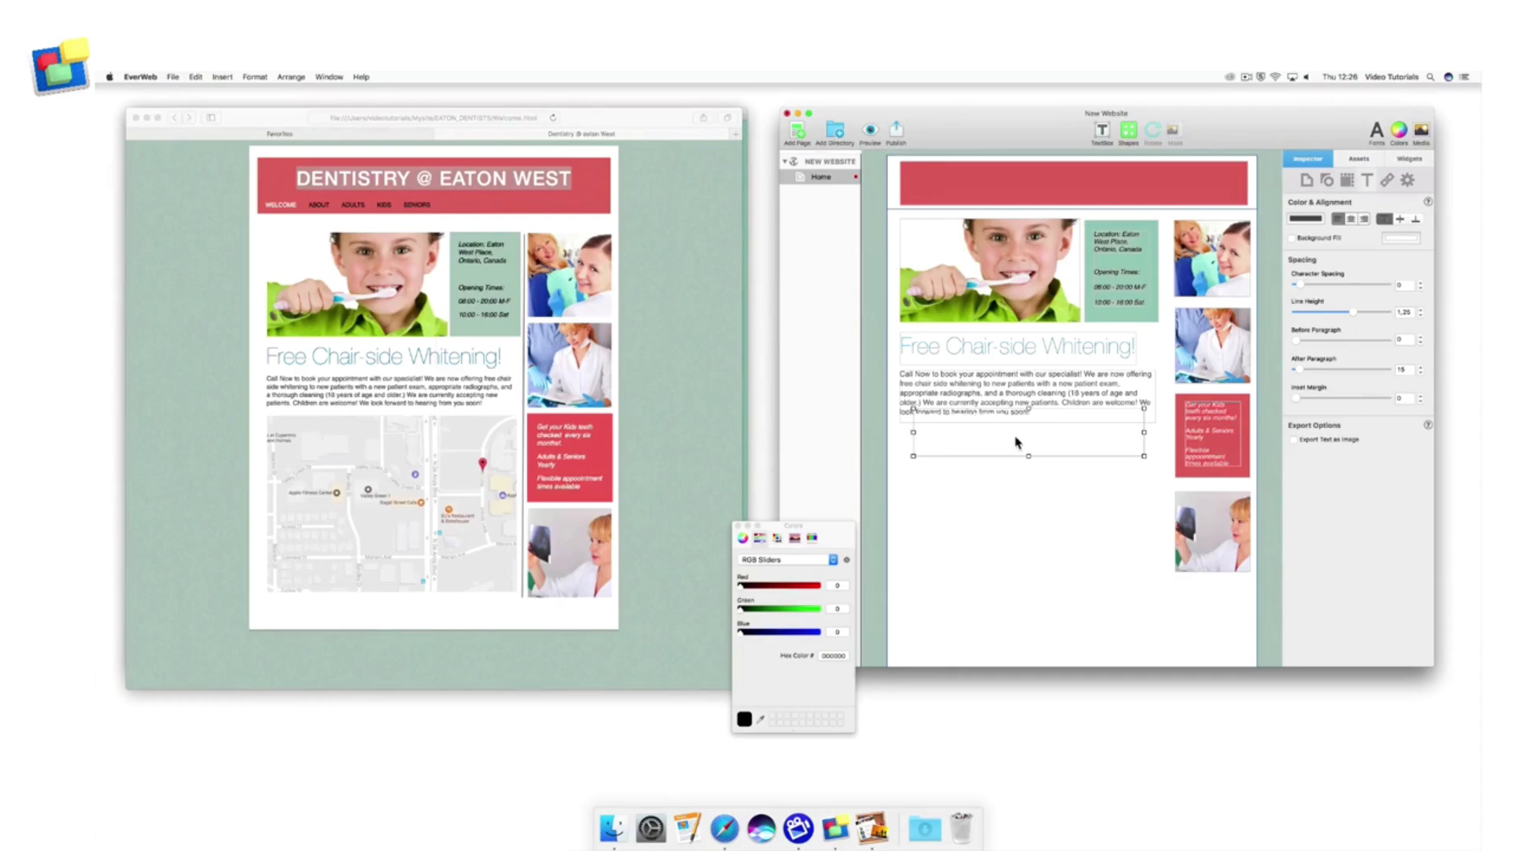
left_click_drag(1017, 443, 1028, 207)
left_click(1139, 211)
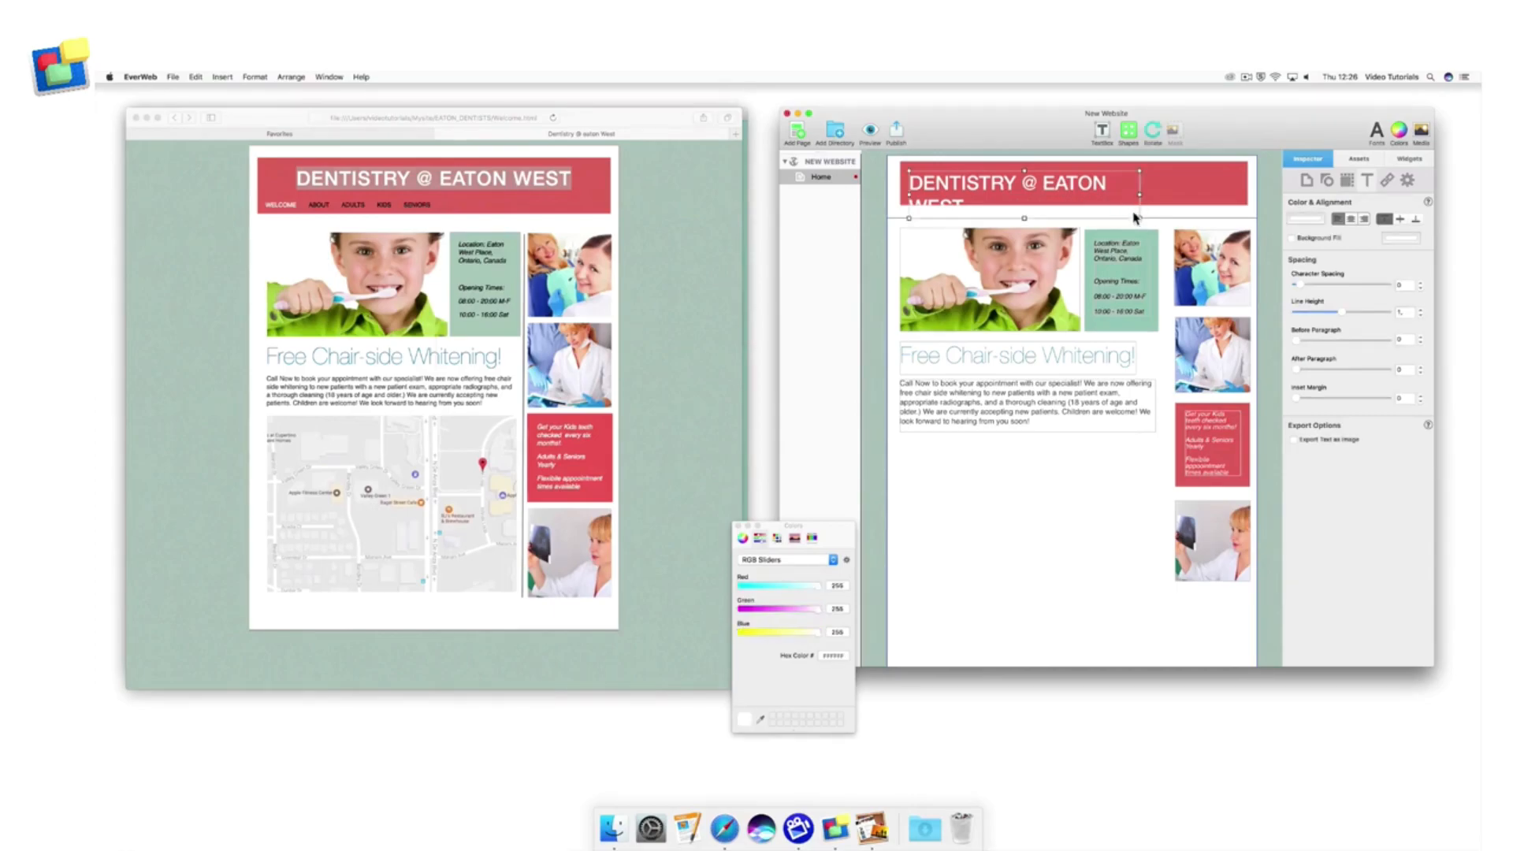
left_click_drag(1142, 220, 1178, 181)
left_click_drag(1084, 182, 1114, 175)
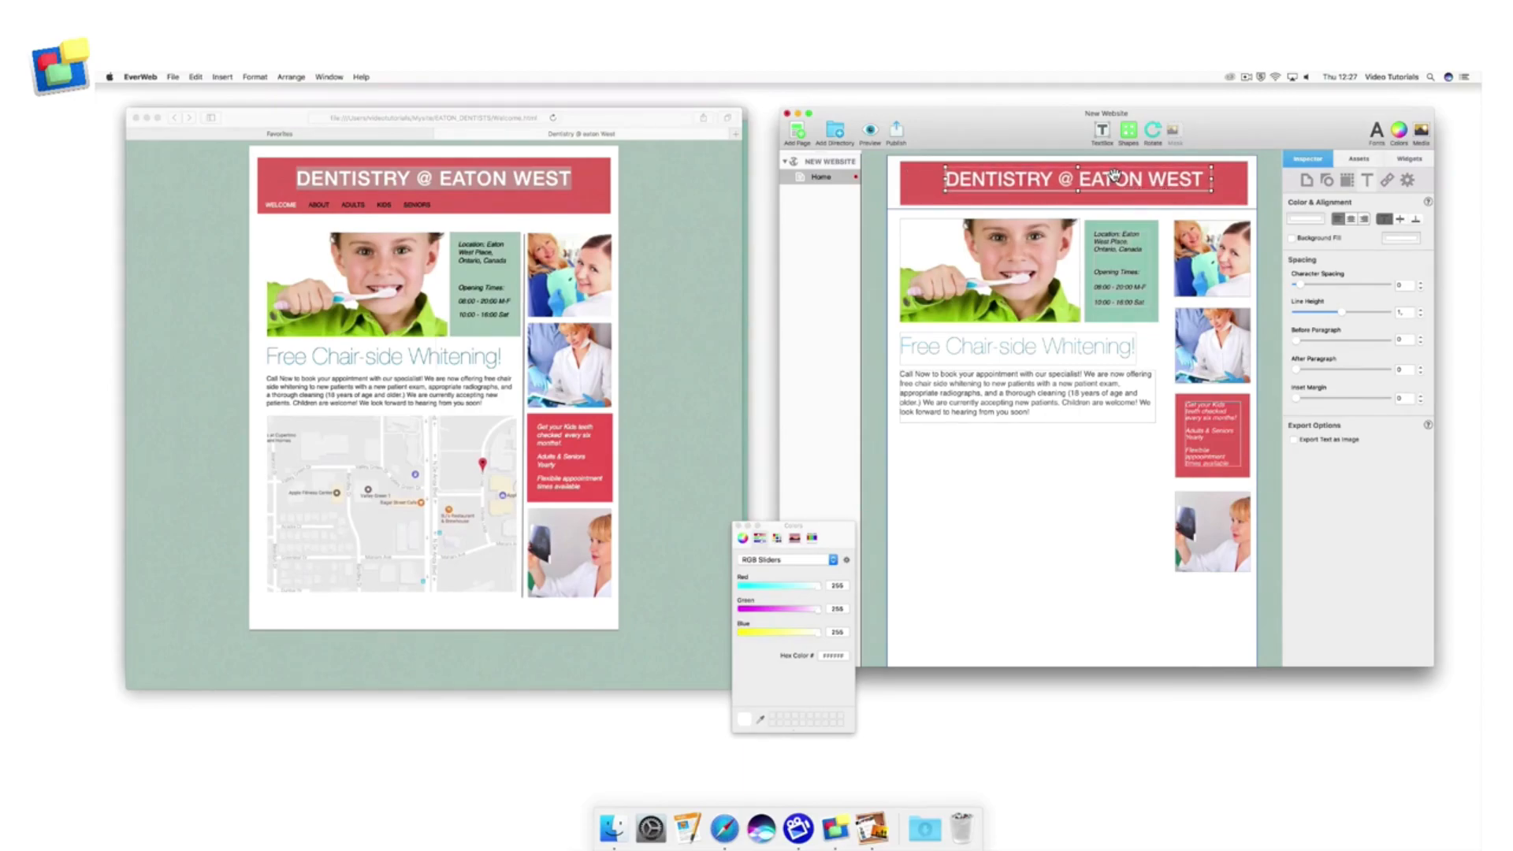
- Add a Navigation Menu widget, place it beneath the title in the red banner and make it wider and shallower
left_click(1409, 160)
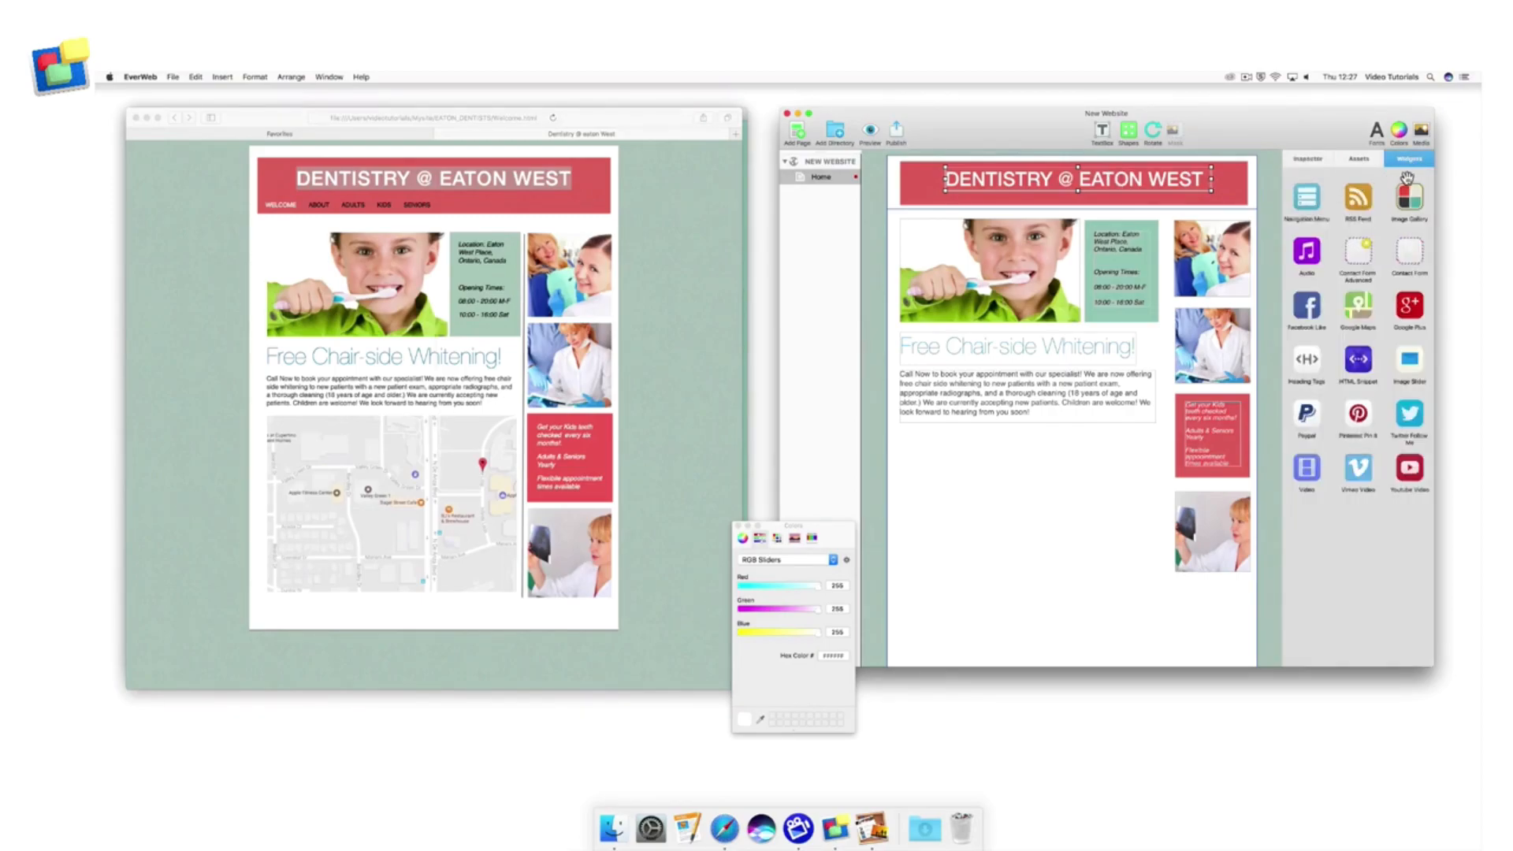
left_click_drag(1406, 177, 933, 305)
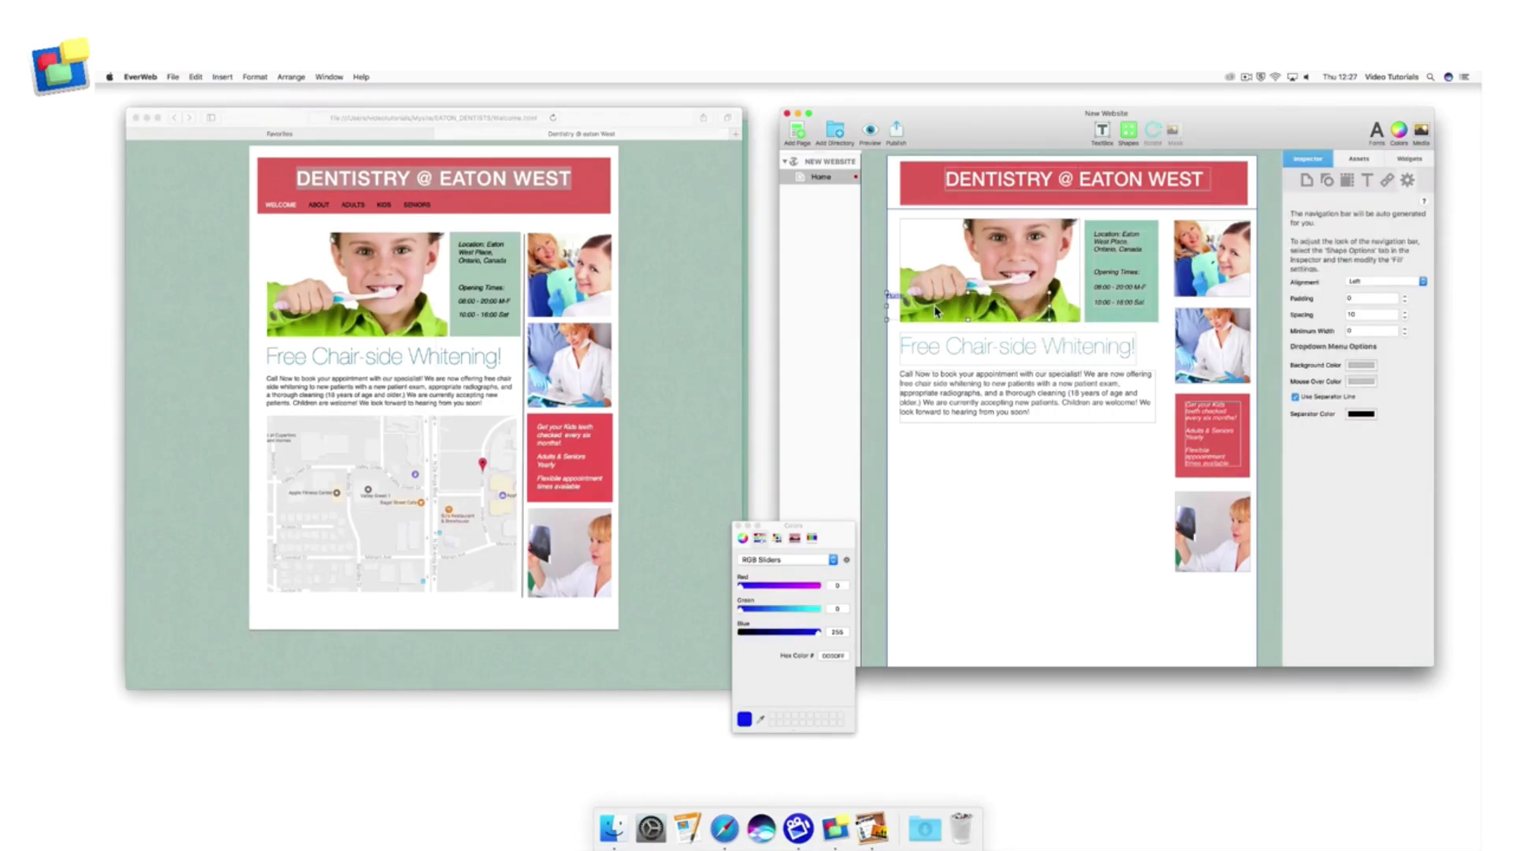
left_click_drag(933, 305, 948, 205)
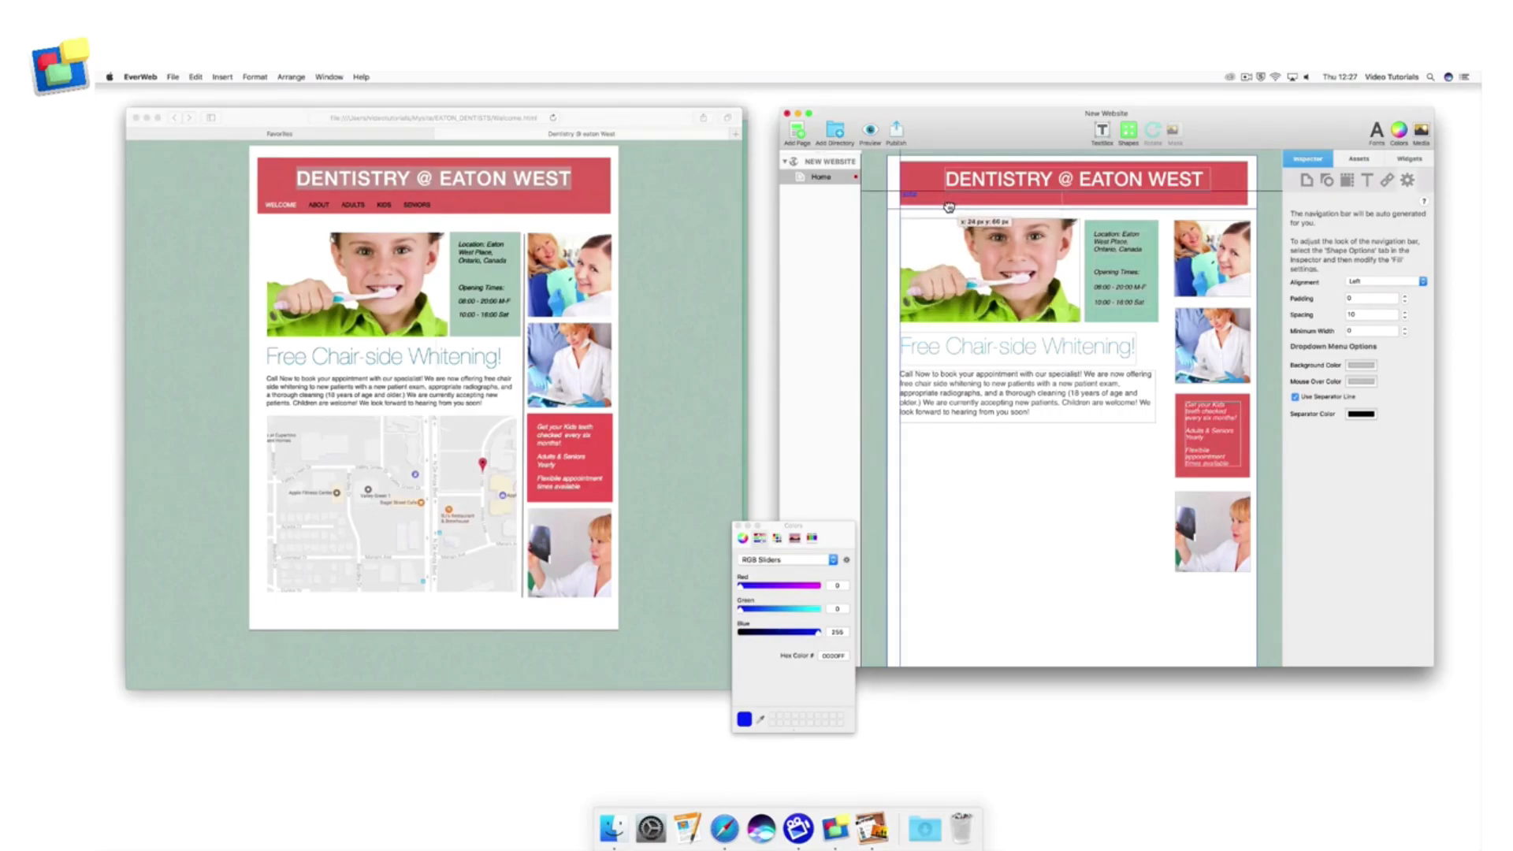
left_click(1054, 214)
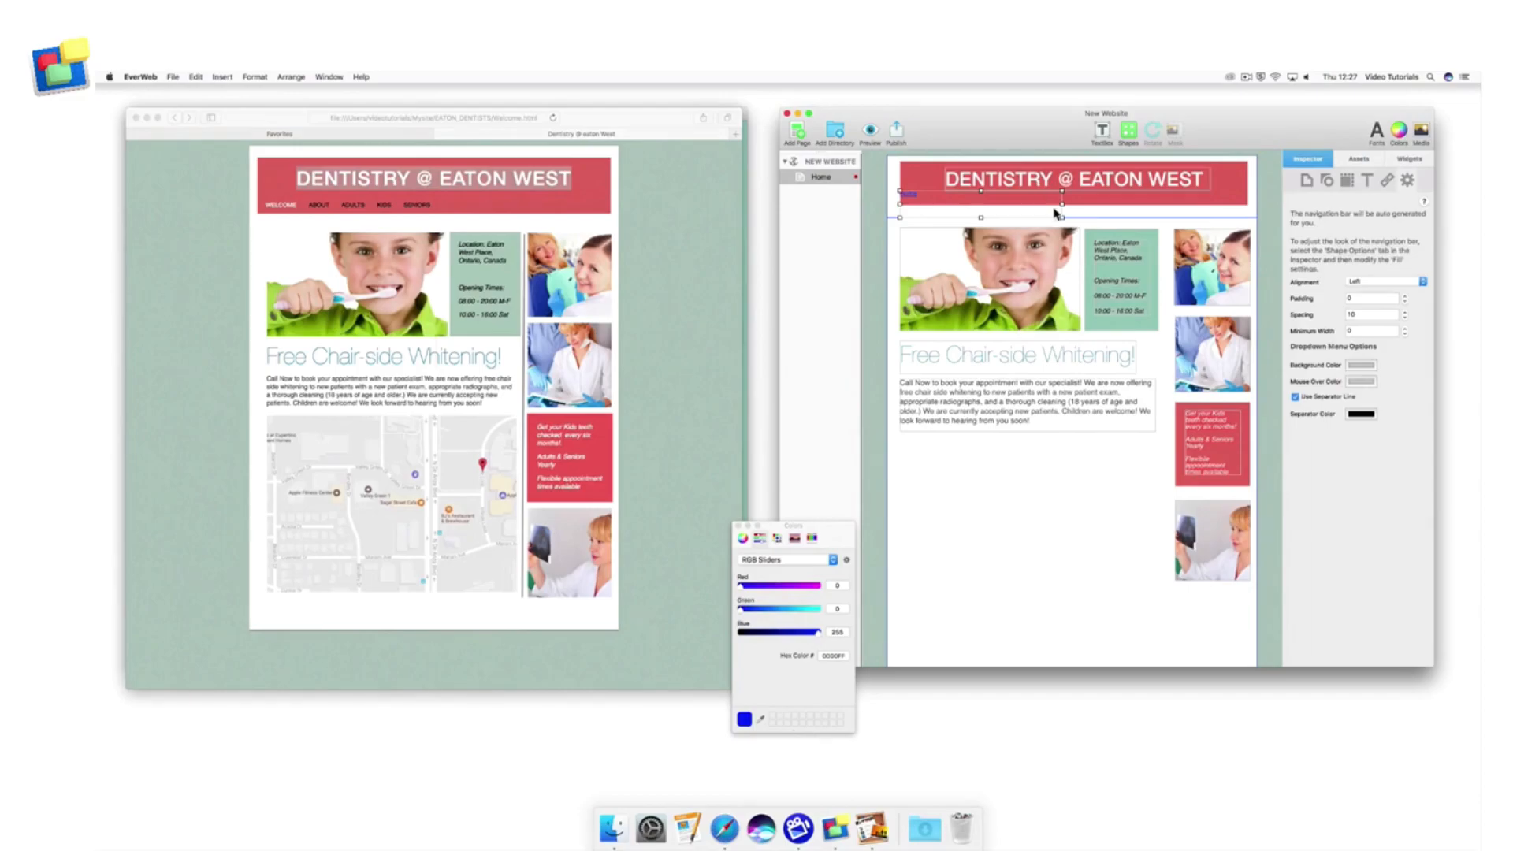
left_click_drag(1063, 219, 1107, 206)
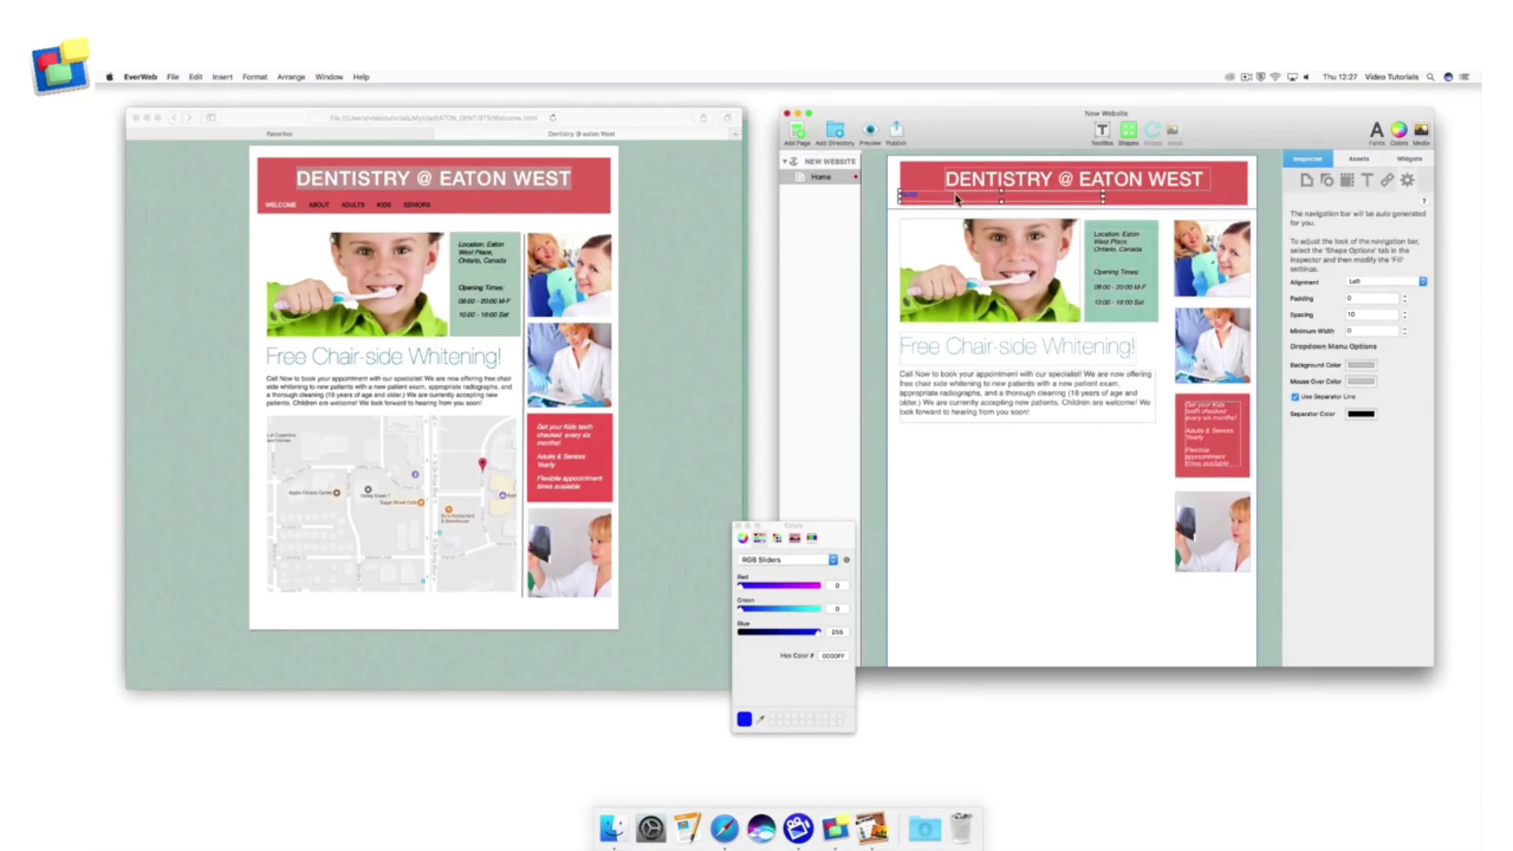
- Nudge the navigation menu into position in the red banner and place a Google Maps widget directly beneath the body paragraph
left_click_drag(957, 197, 962, 197)
left_click(1408, 160)
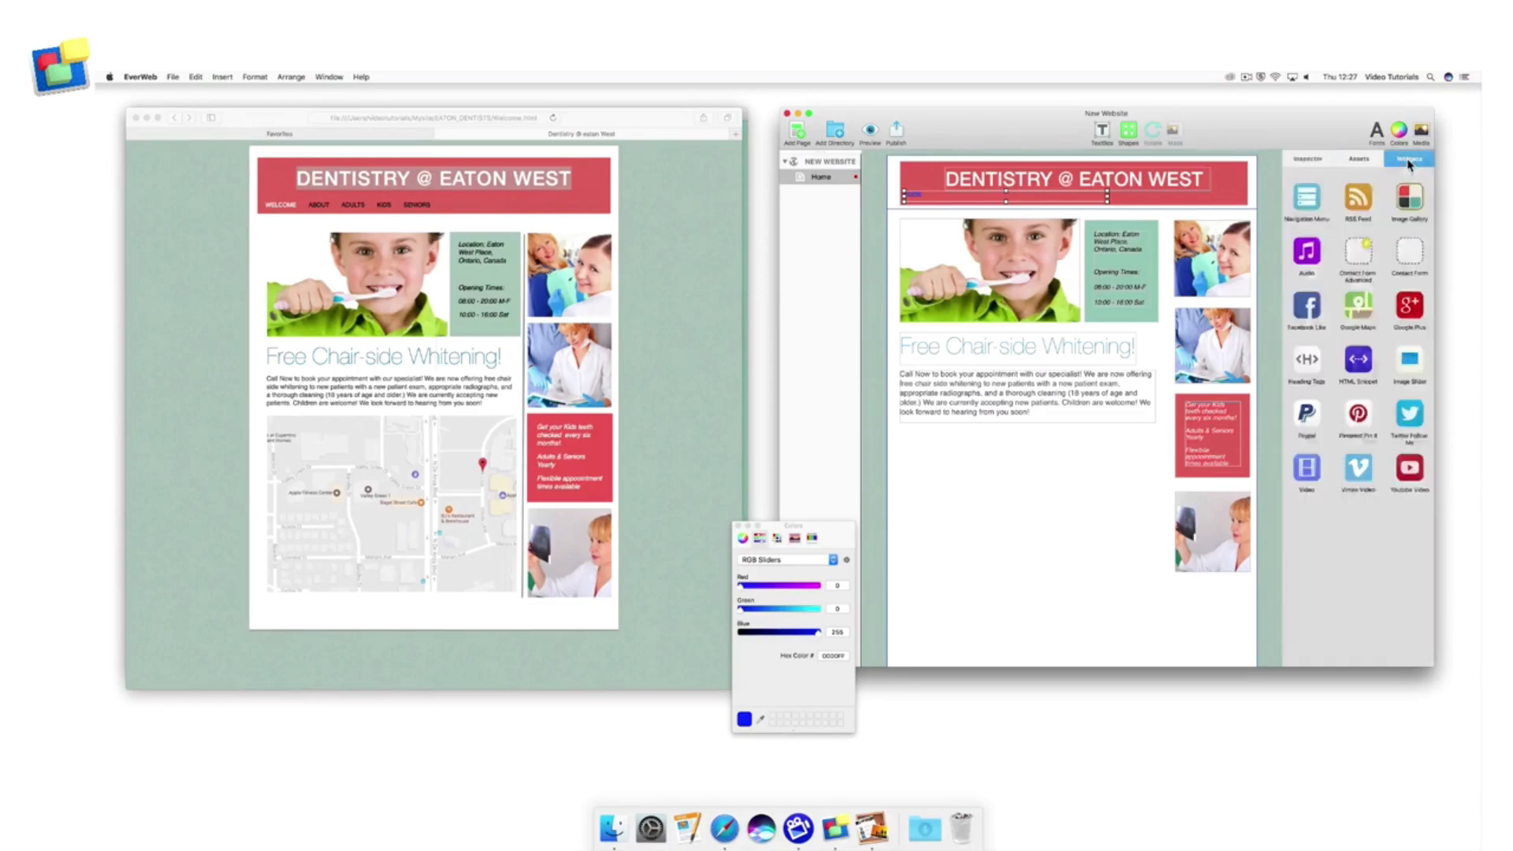
left_click_drag(1357, 307, 943, 492)
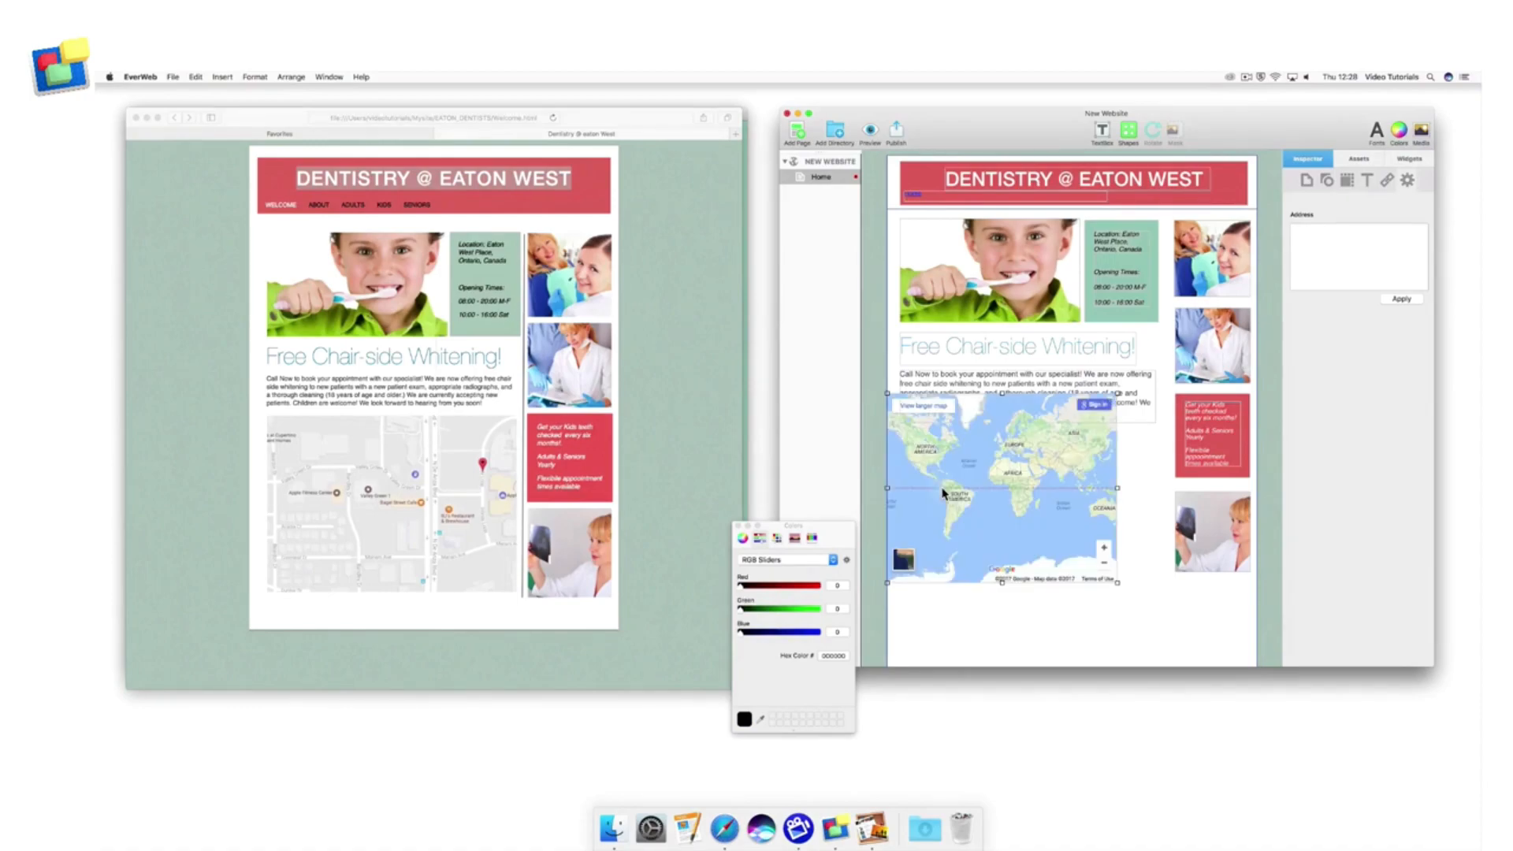
left_click_drag(943, 492, 954, 530)
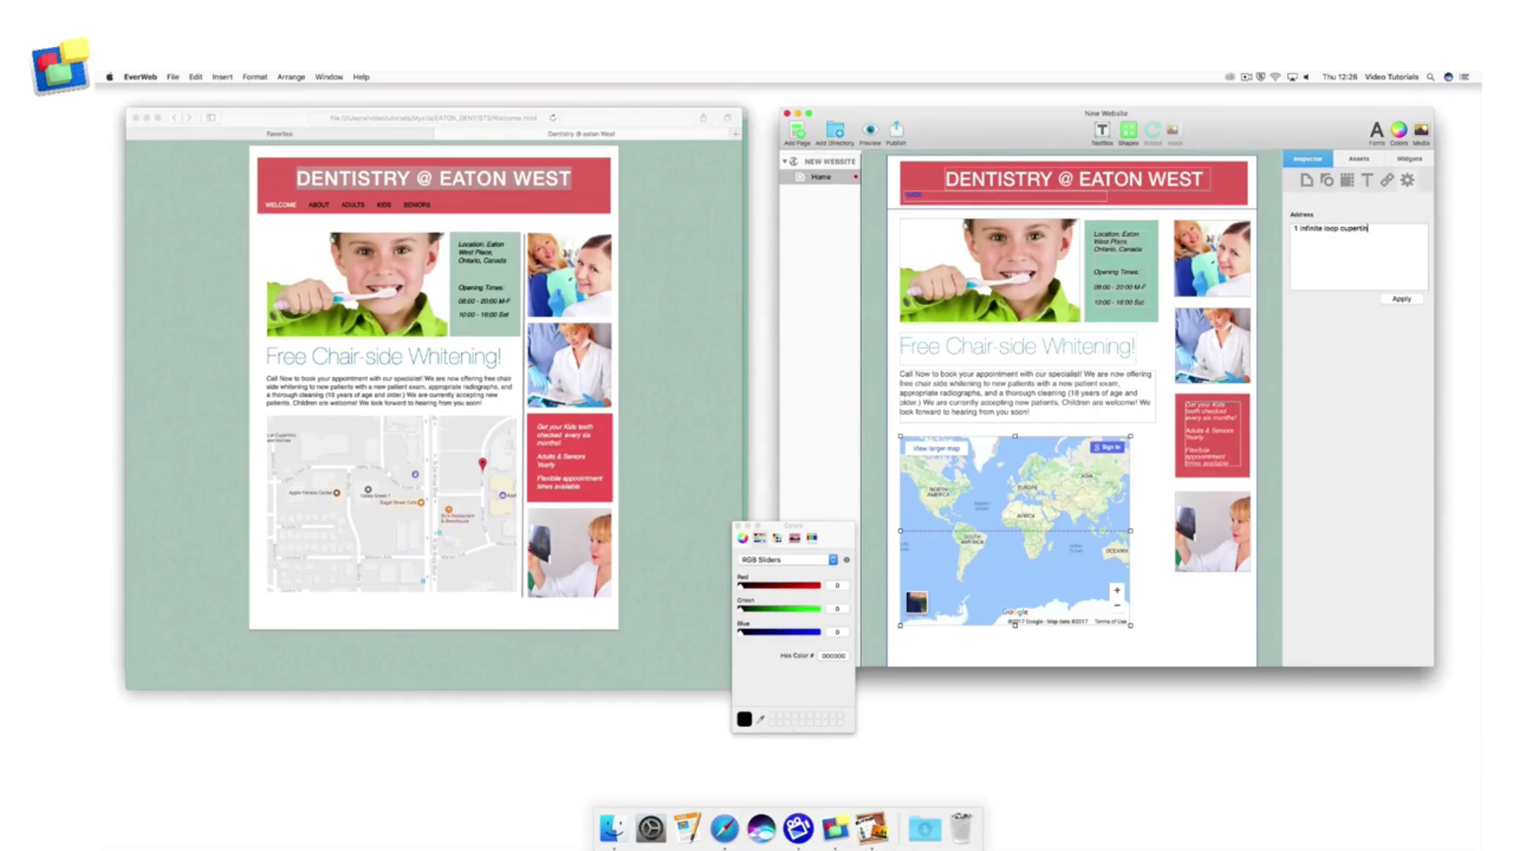
- Apply the street address to the map widget and widen the map to match the paragraph above it
left_click(1392, 302)
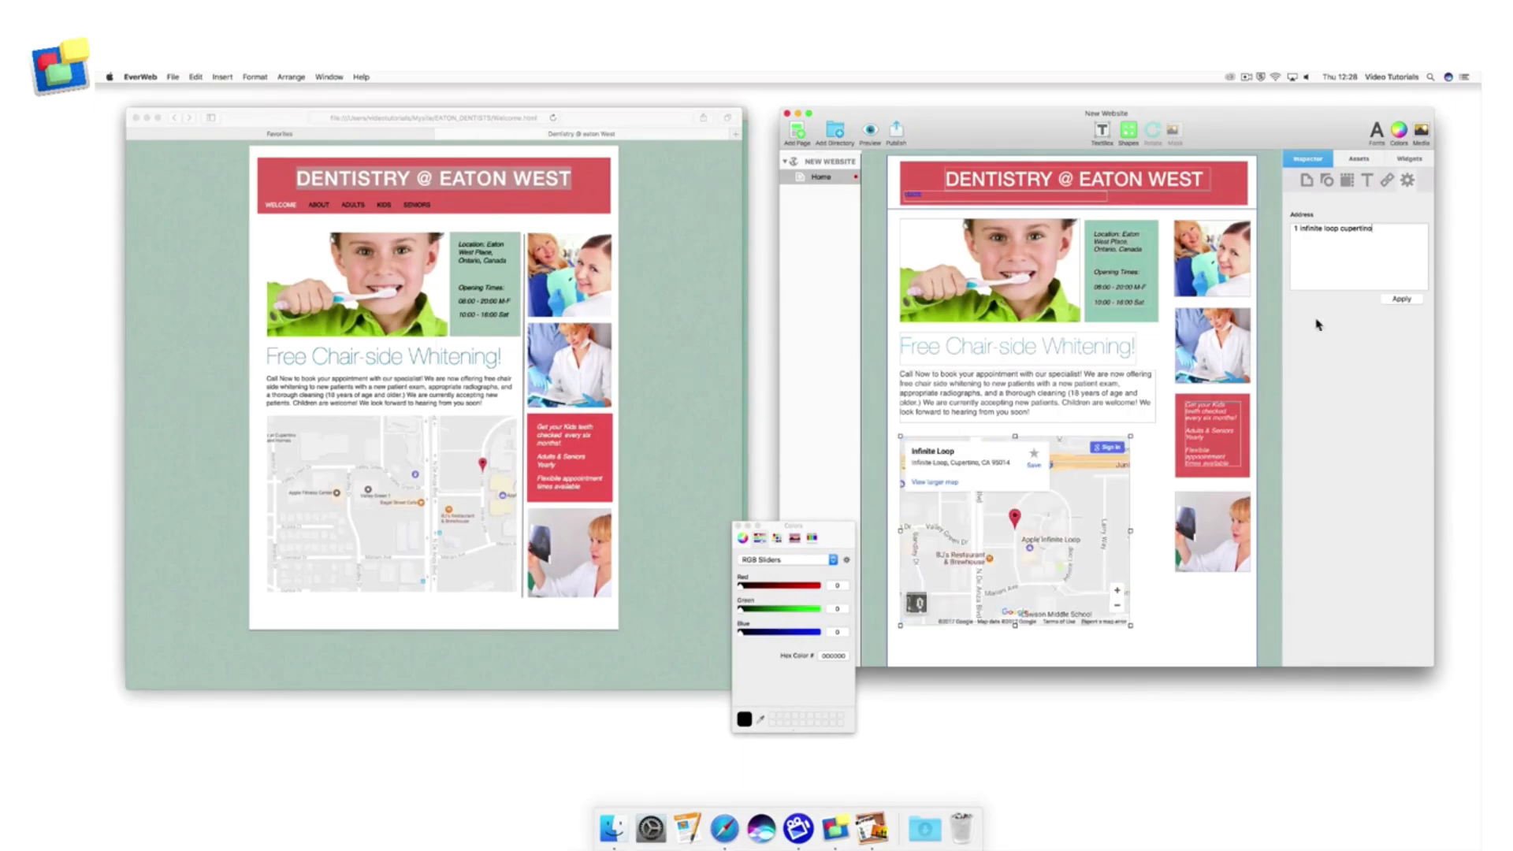
left_click_drag(1131, 532, 1159, 533)
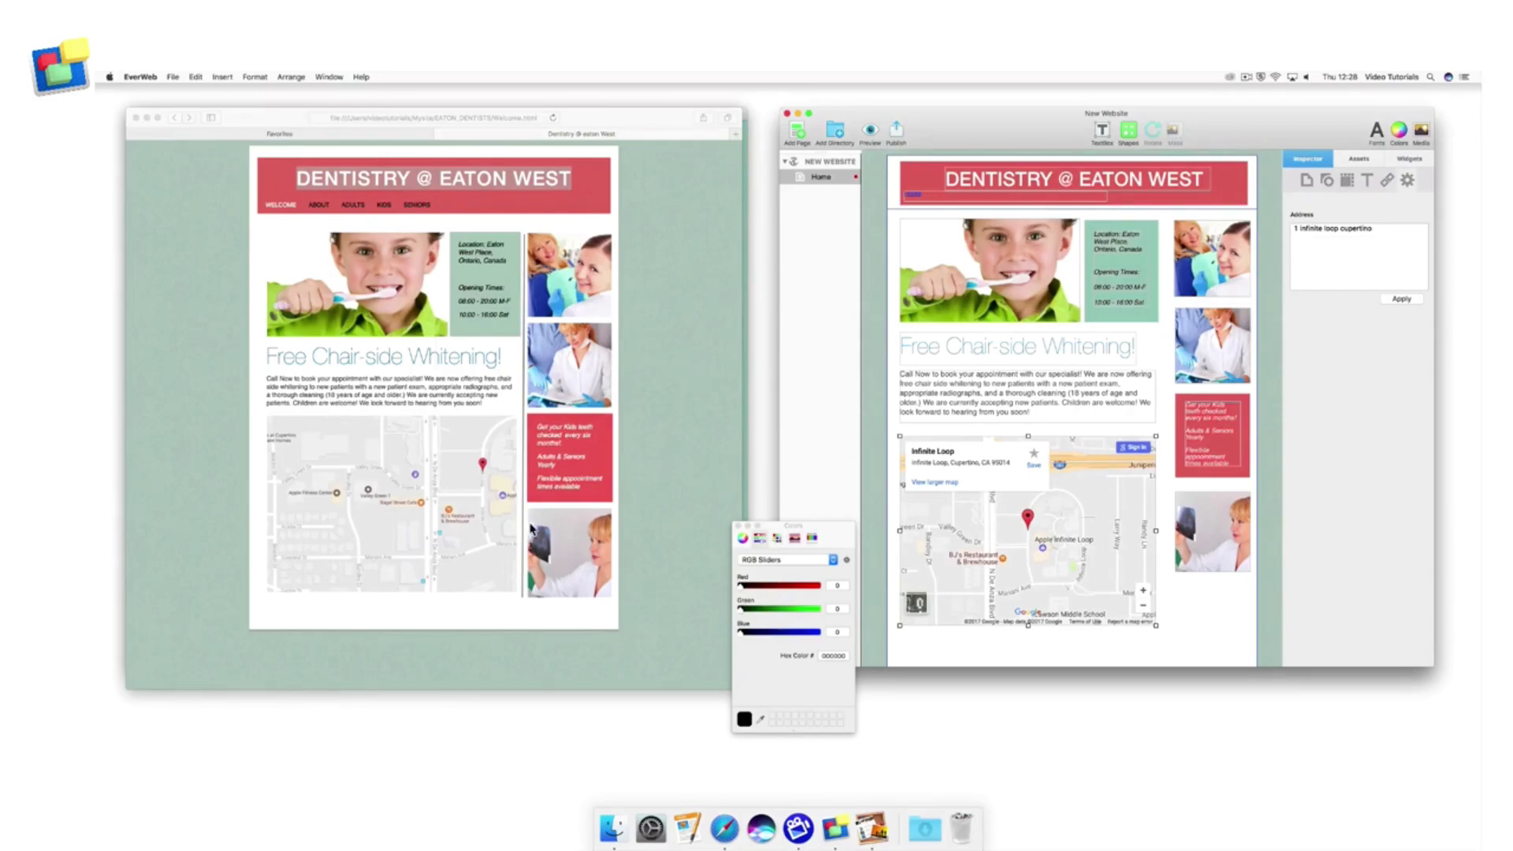
- Add a line shape, rotate it to vertical and stretch it between the main content and the narrow image column, down past the map
left_click(1128, 132)
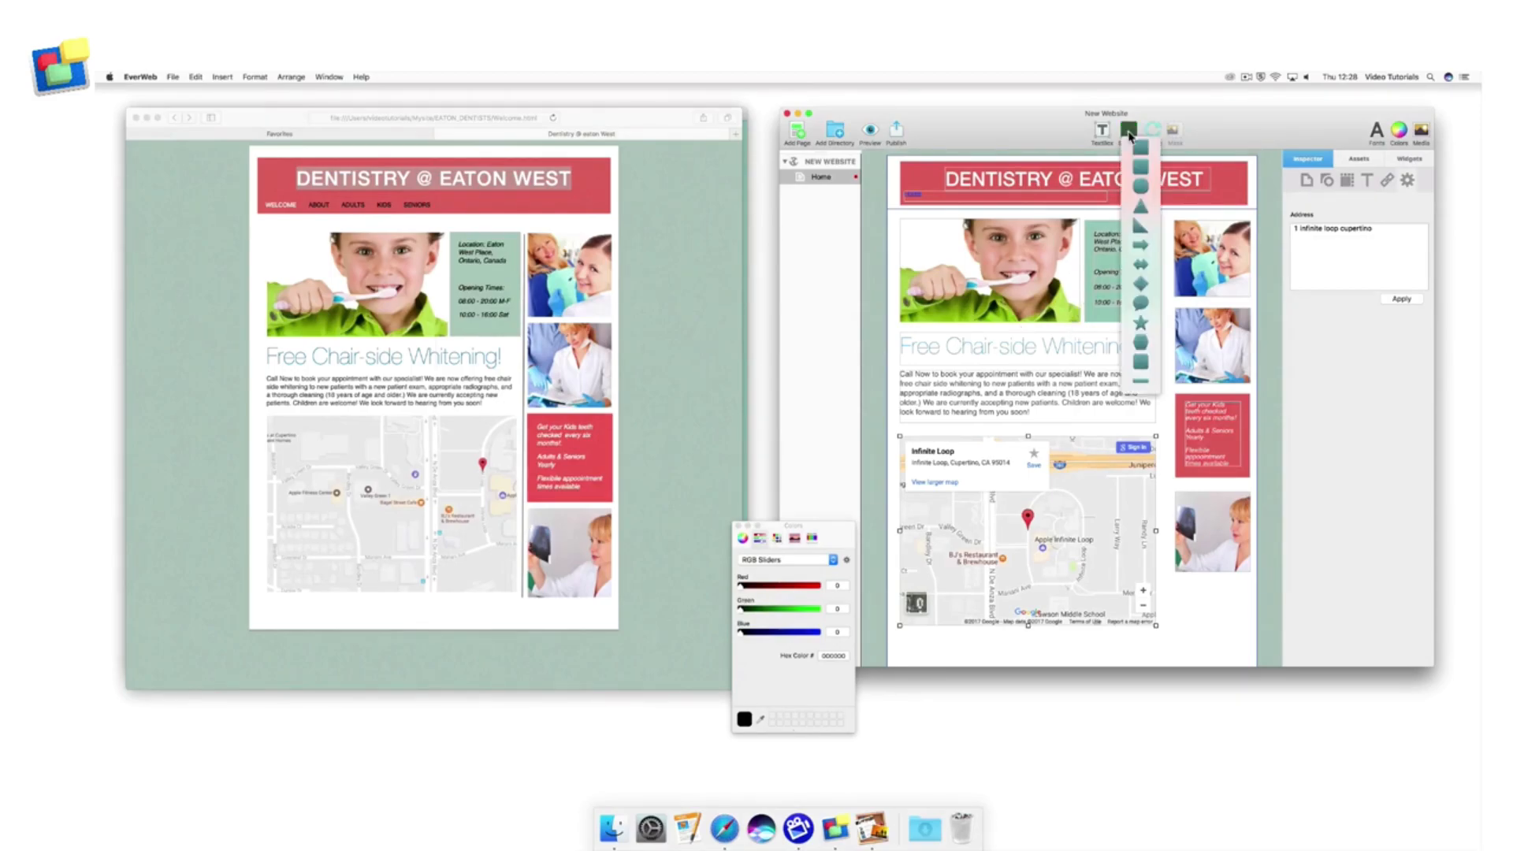
left_click(1140, 384)
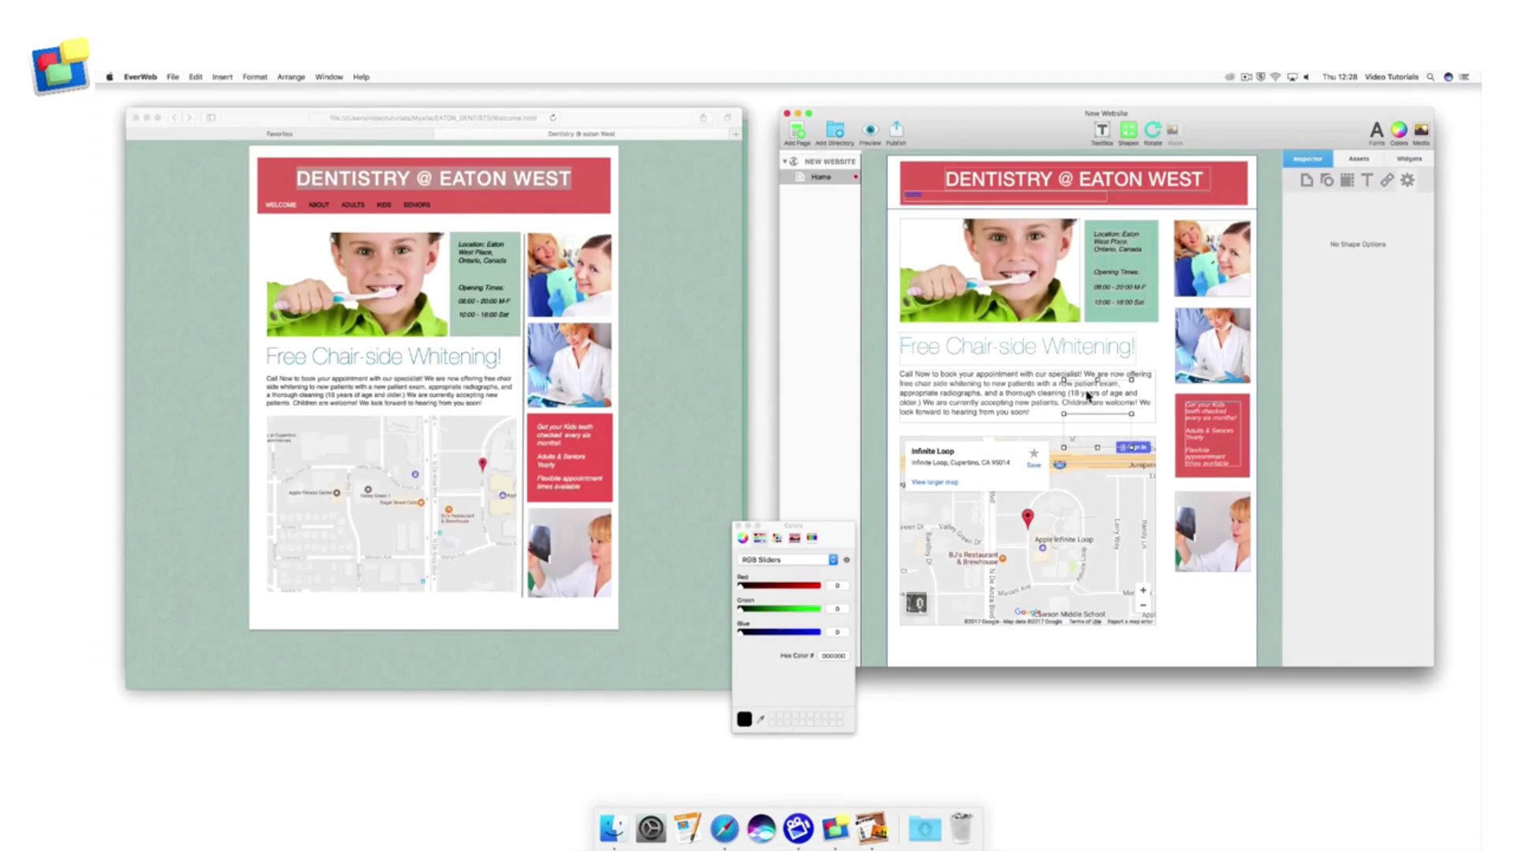
left_click(1348, 180)
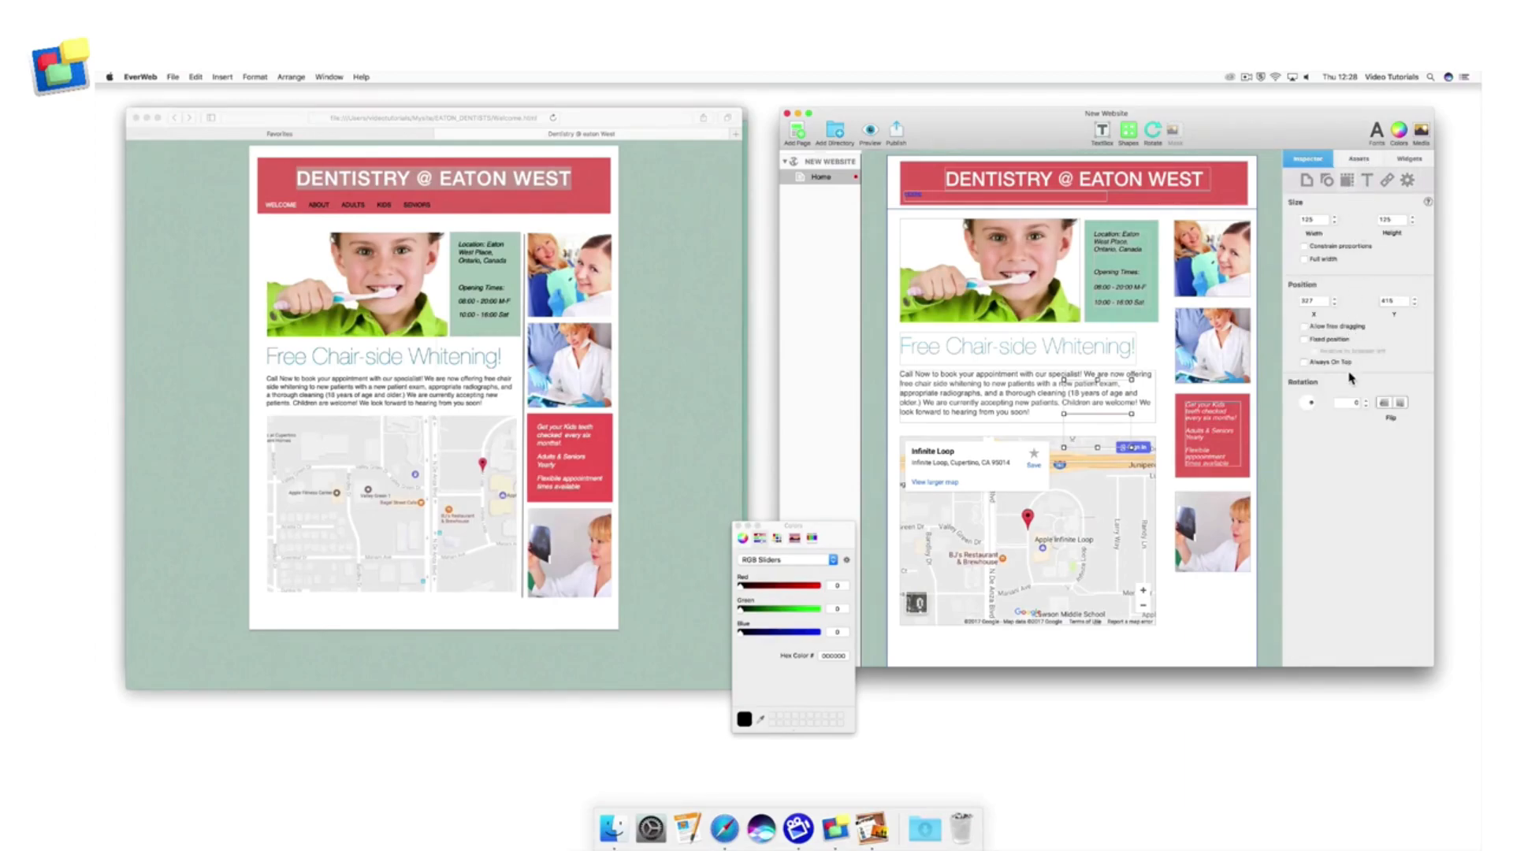
left_click(1350, 402)
key("Return")
left_click_drag(1099, 427, 1189, 649)
left_click(1213, 639)
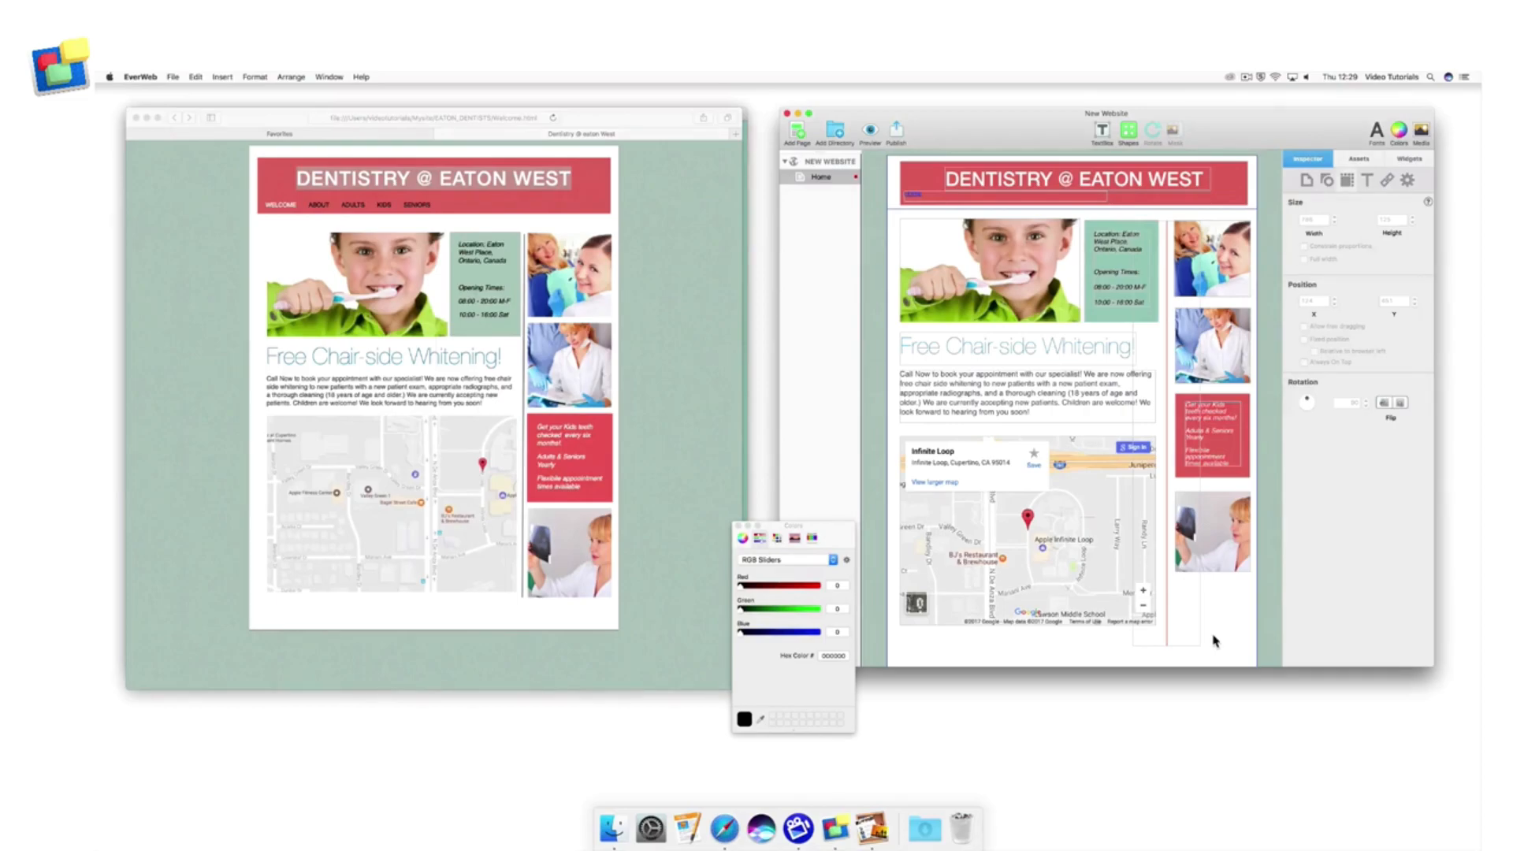
- Duplicate the Home page in the site's page list
left_click(825, 180)
right_click(842, 184)
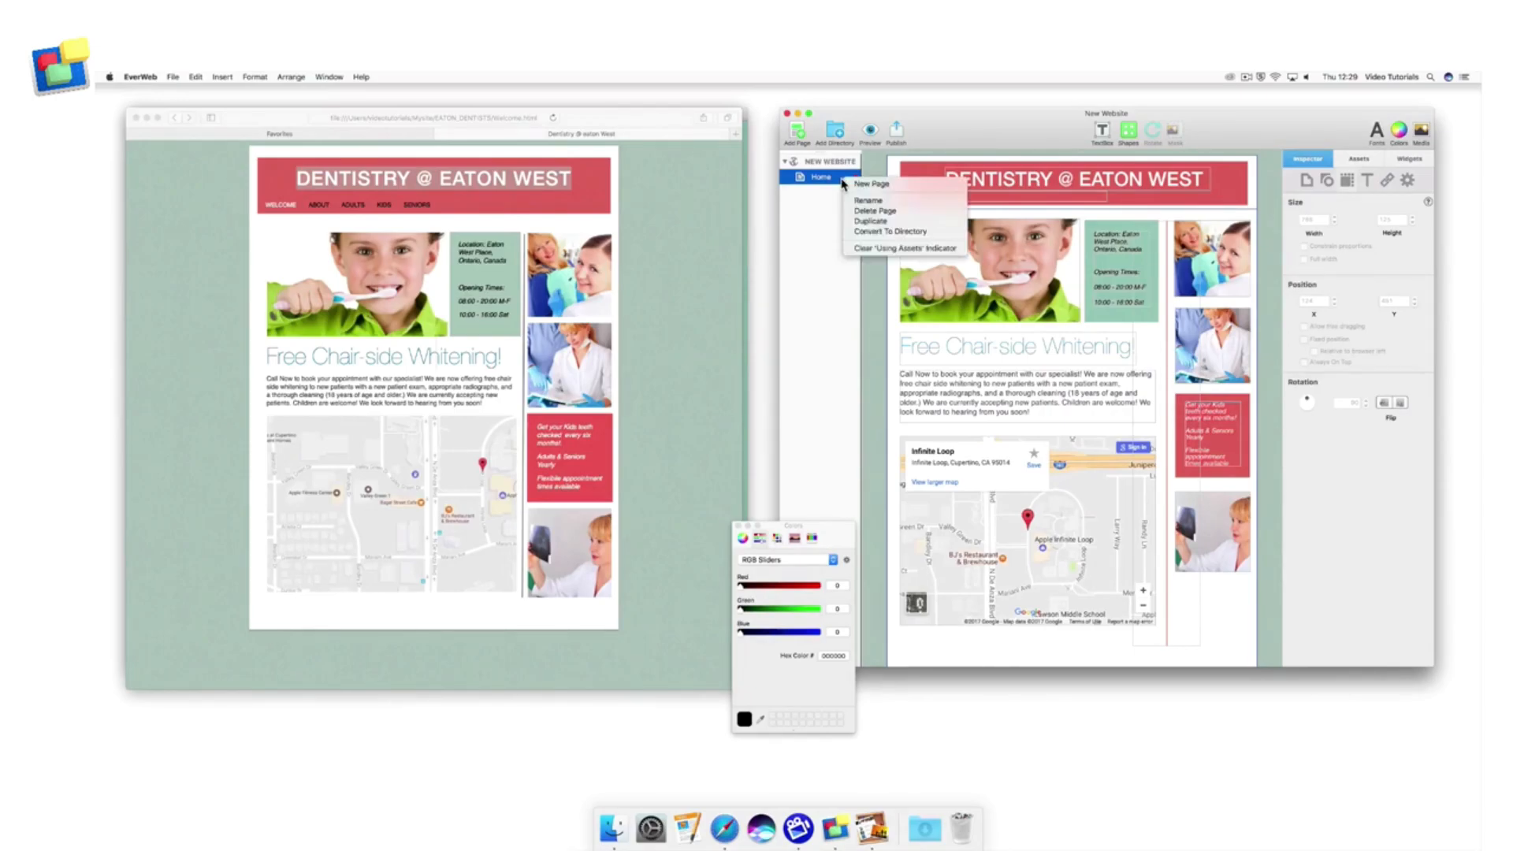
left_click(901, 226)
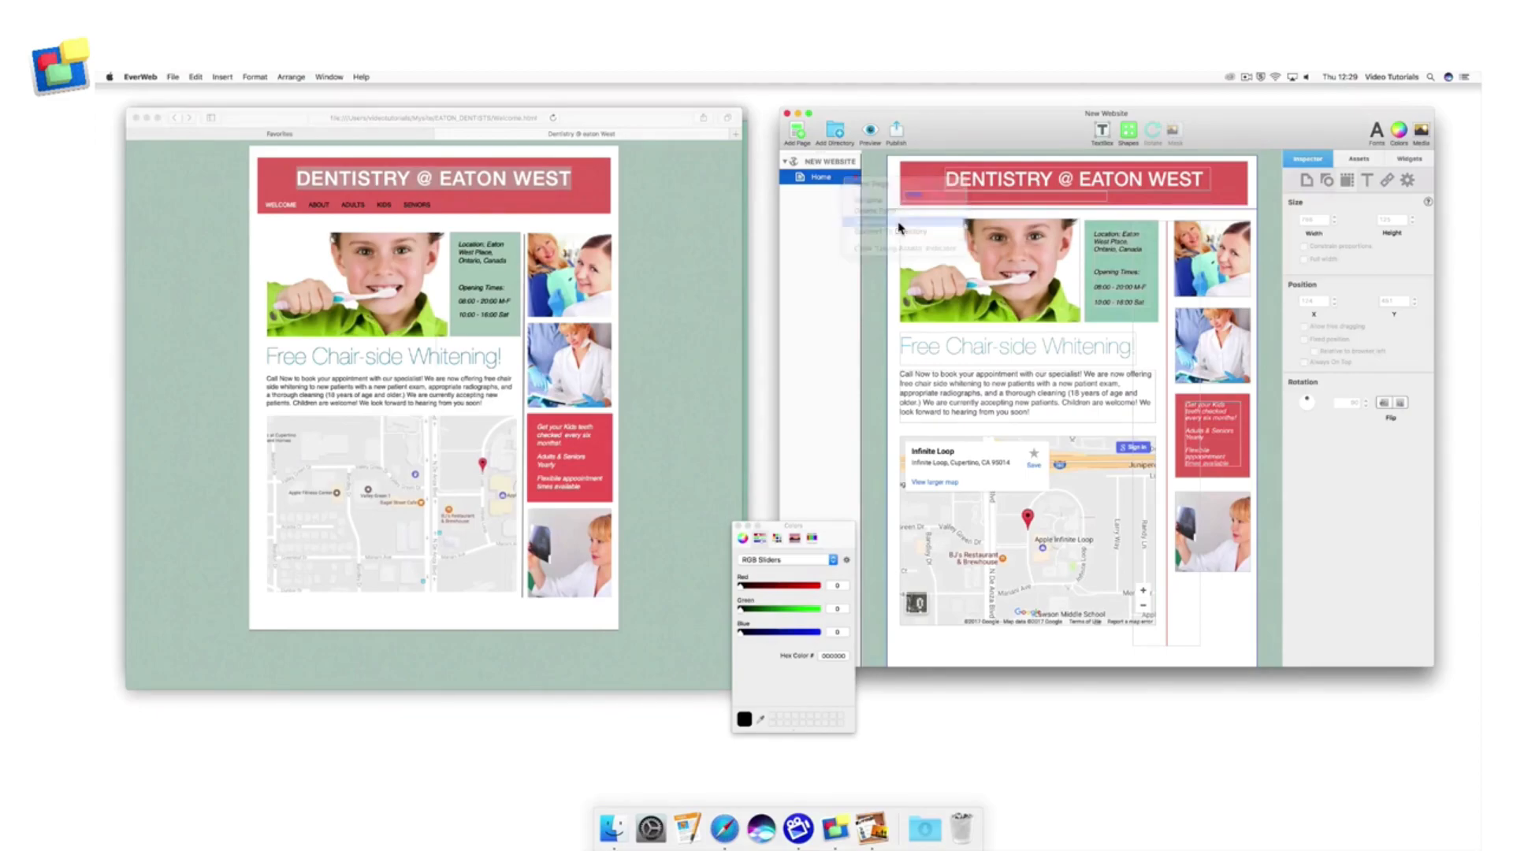